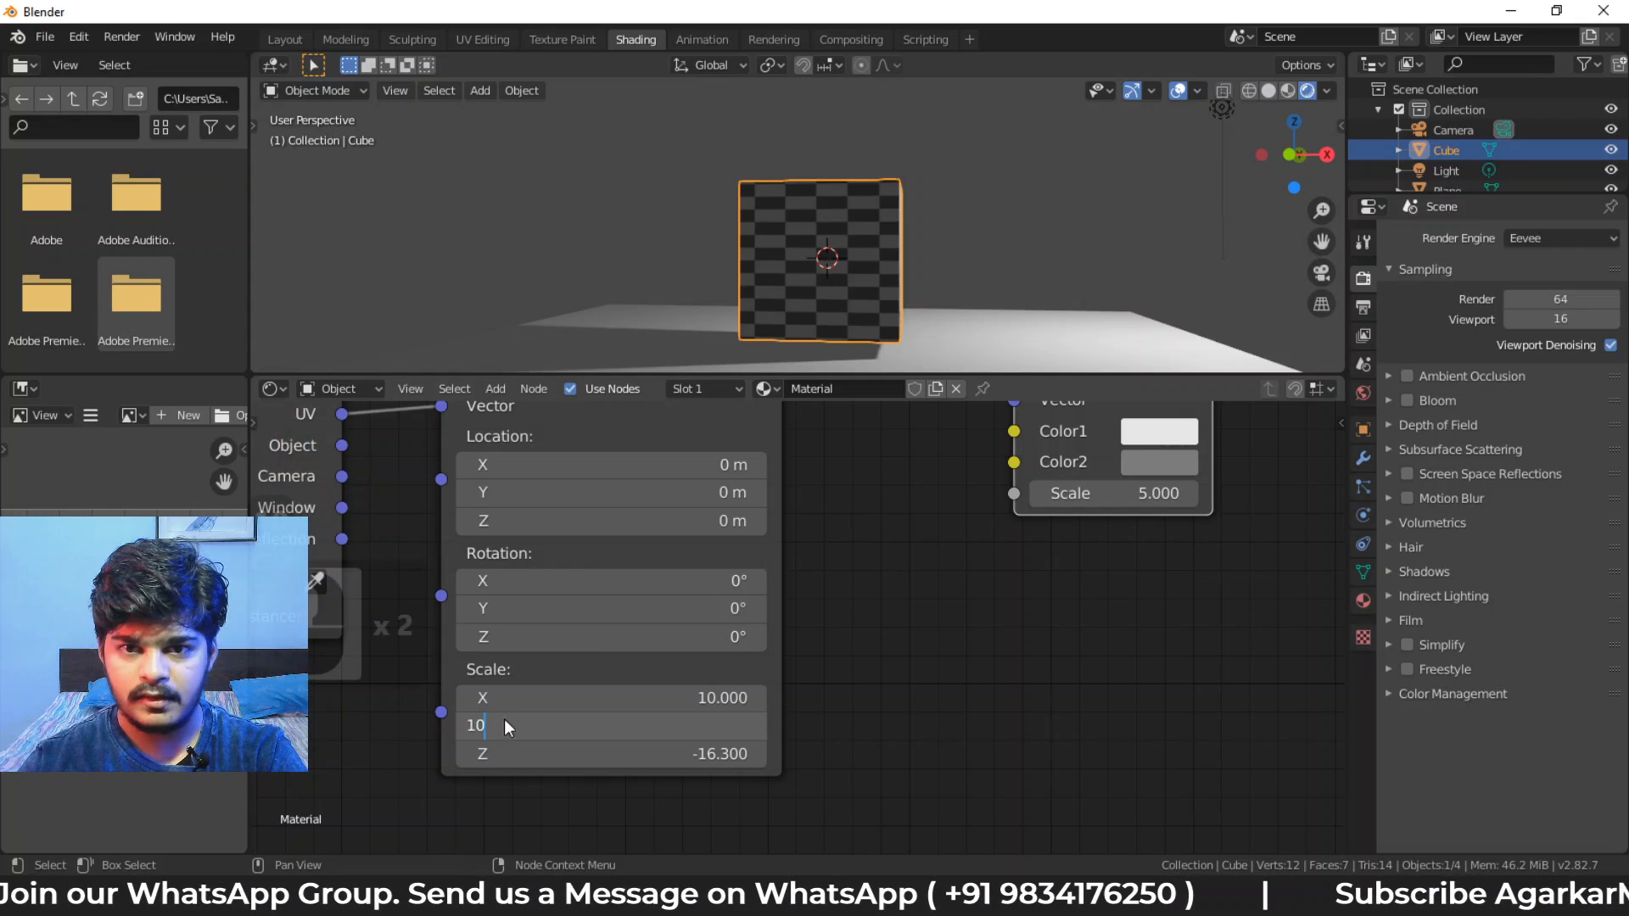
# Set the Mapping node's Y and Z scale to 10
pyautogui.press('Return')
pyautogui.doubleClick(550, 750)
pyautogui.write('10')
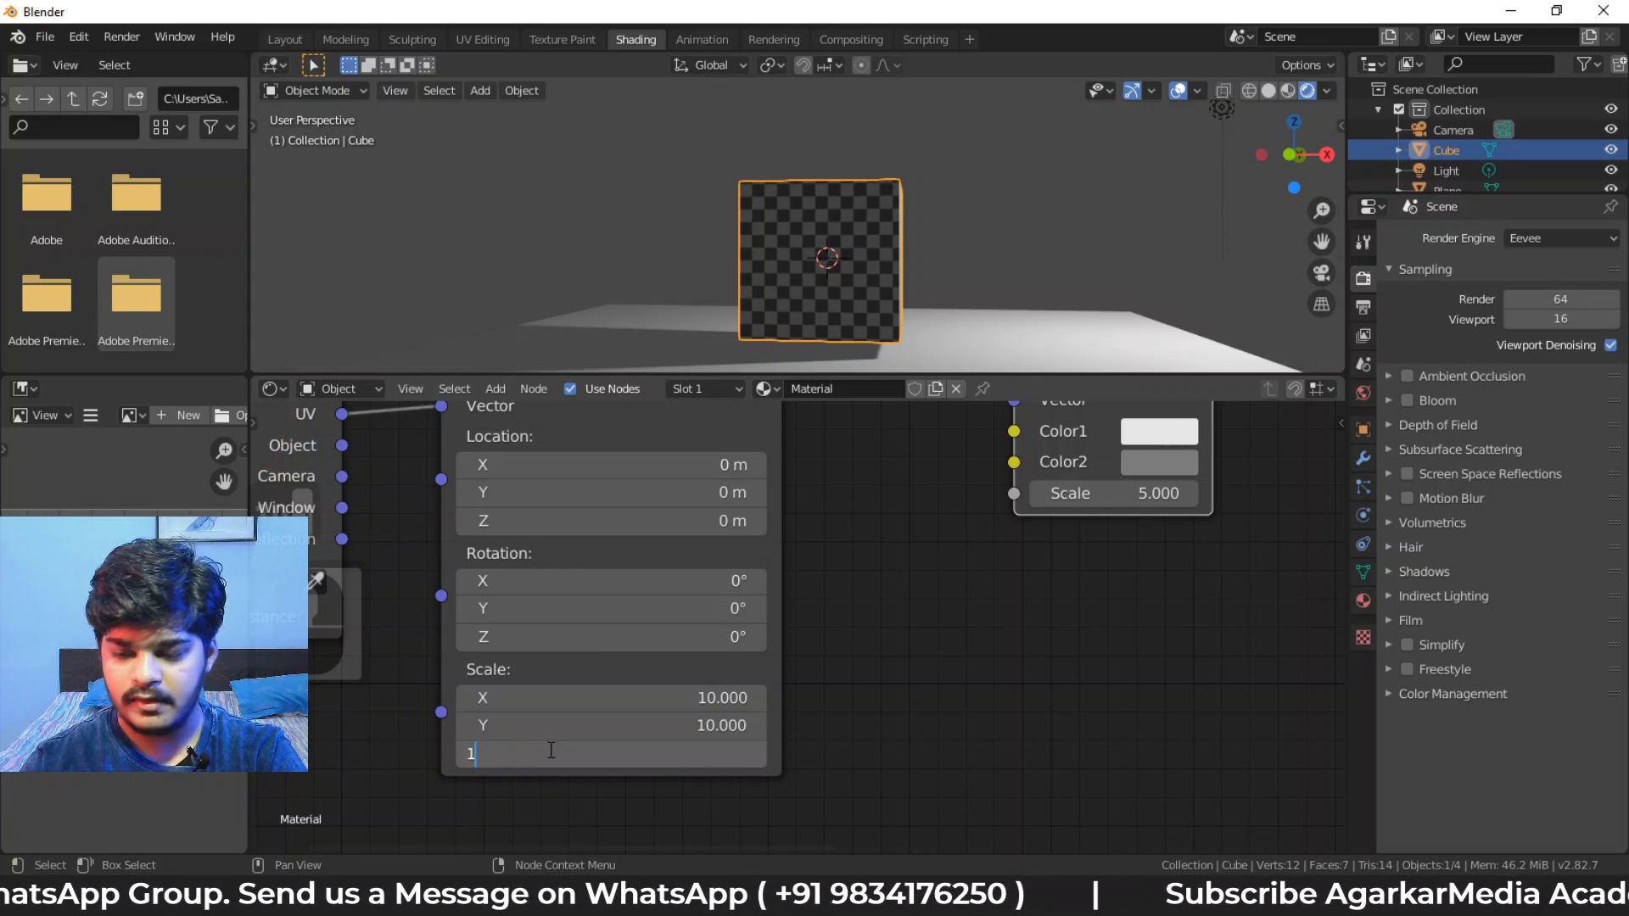
pyautogui.press('Return')
pyautogui.moveTo(840, 271); pyautogui.dragTo(972, 356, button='middle')
pyautogui.moveTo(1006, 538); pyautogui.dragTo(657, 629, button='middle')
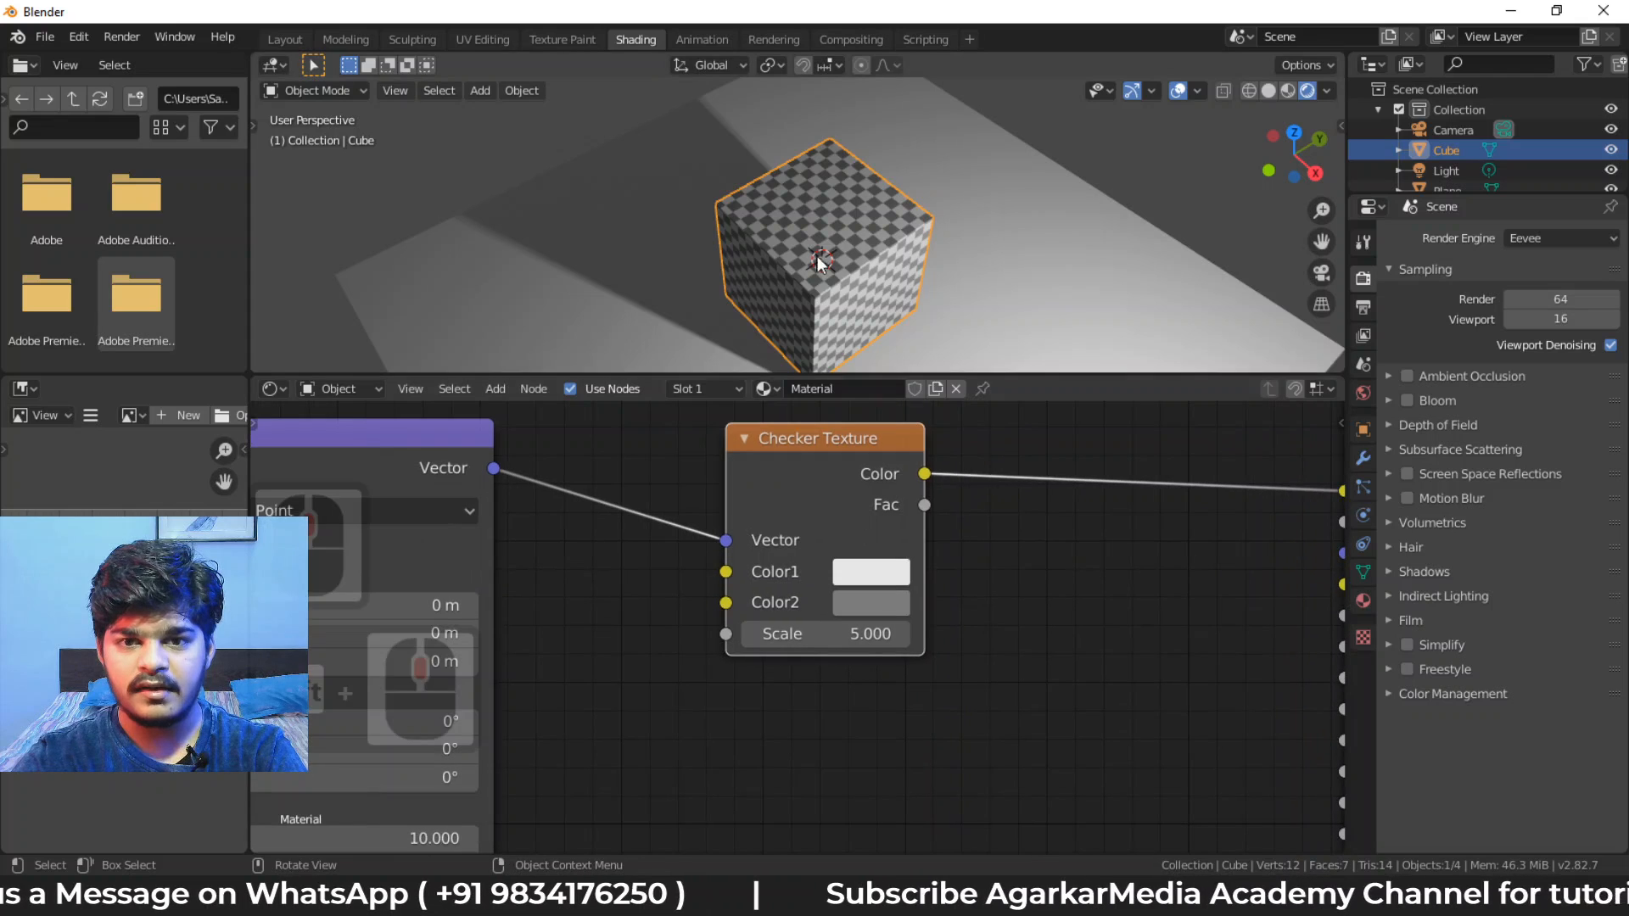
pyautogui.scroll(5, 821, 247)
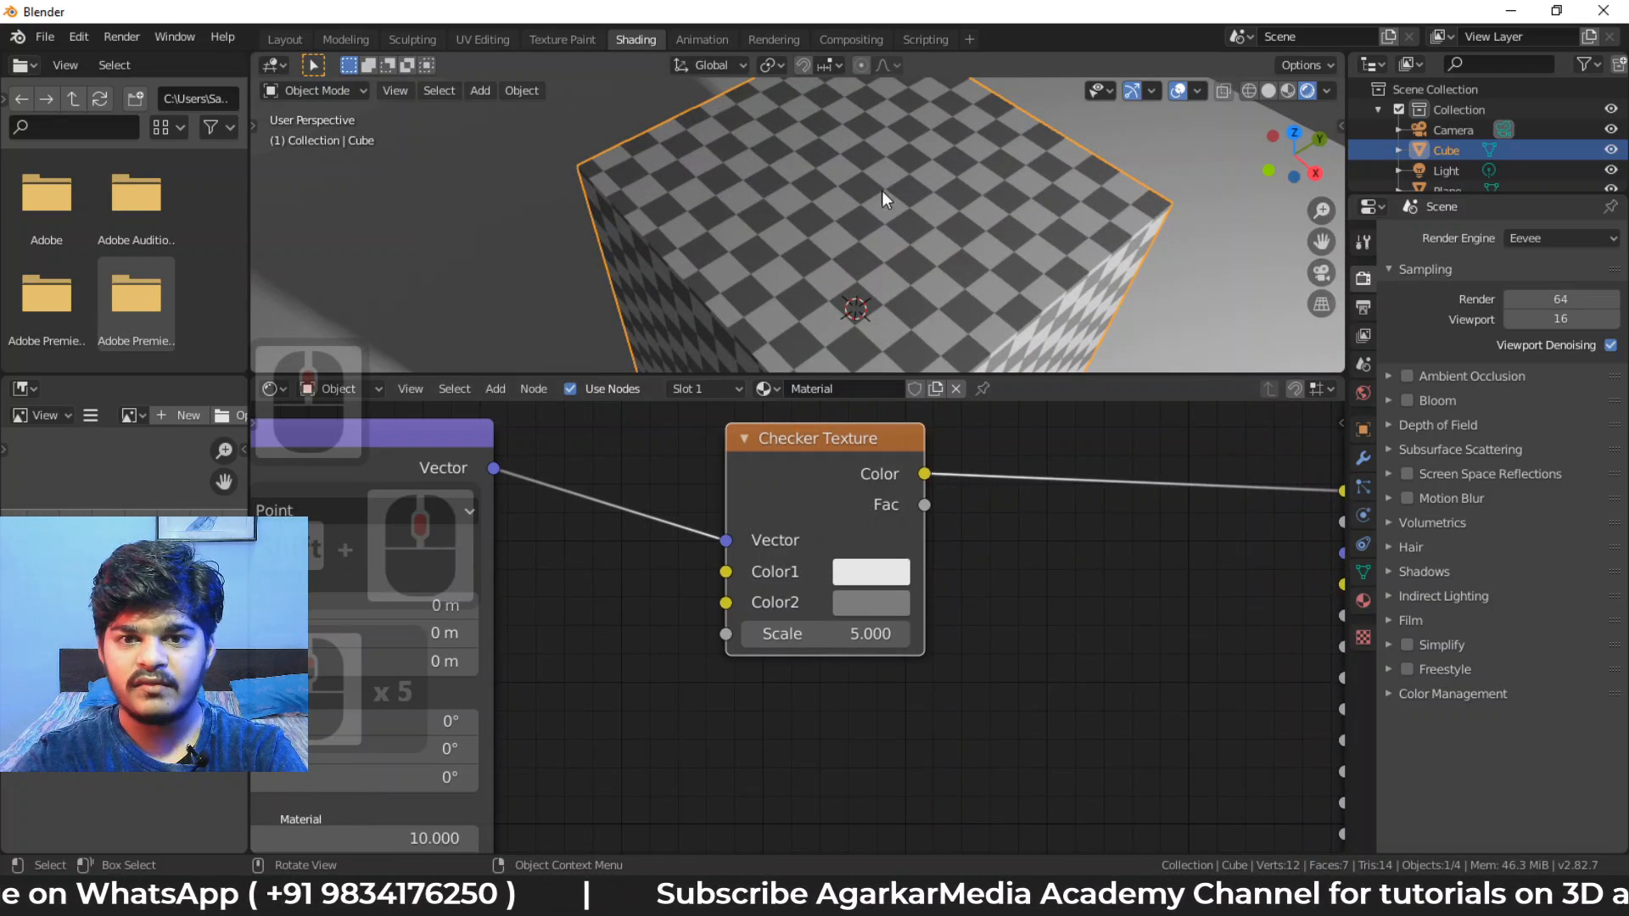
pyautogui.moveTo(797, 231)
pyautogui.mouseDown(button='middle')
pyautogui.moveTo(852, 258)
pyautogui.moveTo(847, 221)
pyautogui.moveTo(784, 251)
pyautogui.moveTo(807, 244)
pyautogui.mouseUp(button='middle')
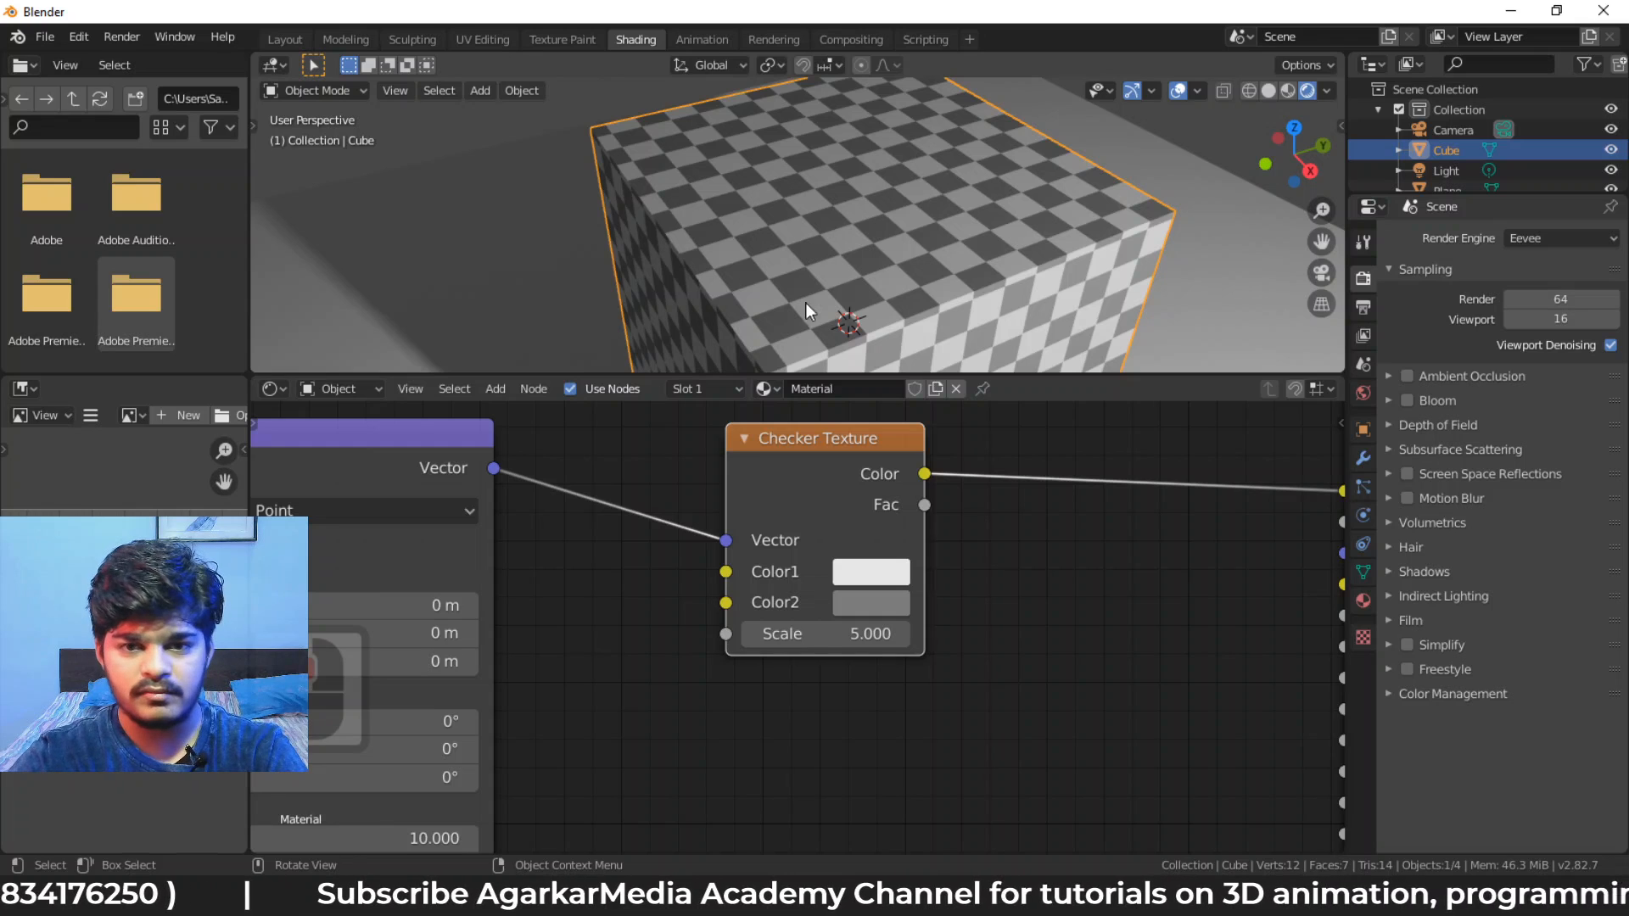
# Insert a Gradient Texture node into the link between the Checker Texture and the Principled BSDF
pyautogui.moveTo(832, 461); pyautogui.dragTo(813, 495, button='middle')
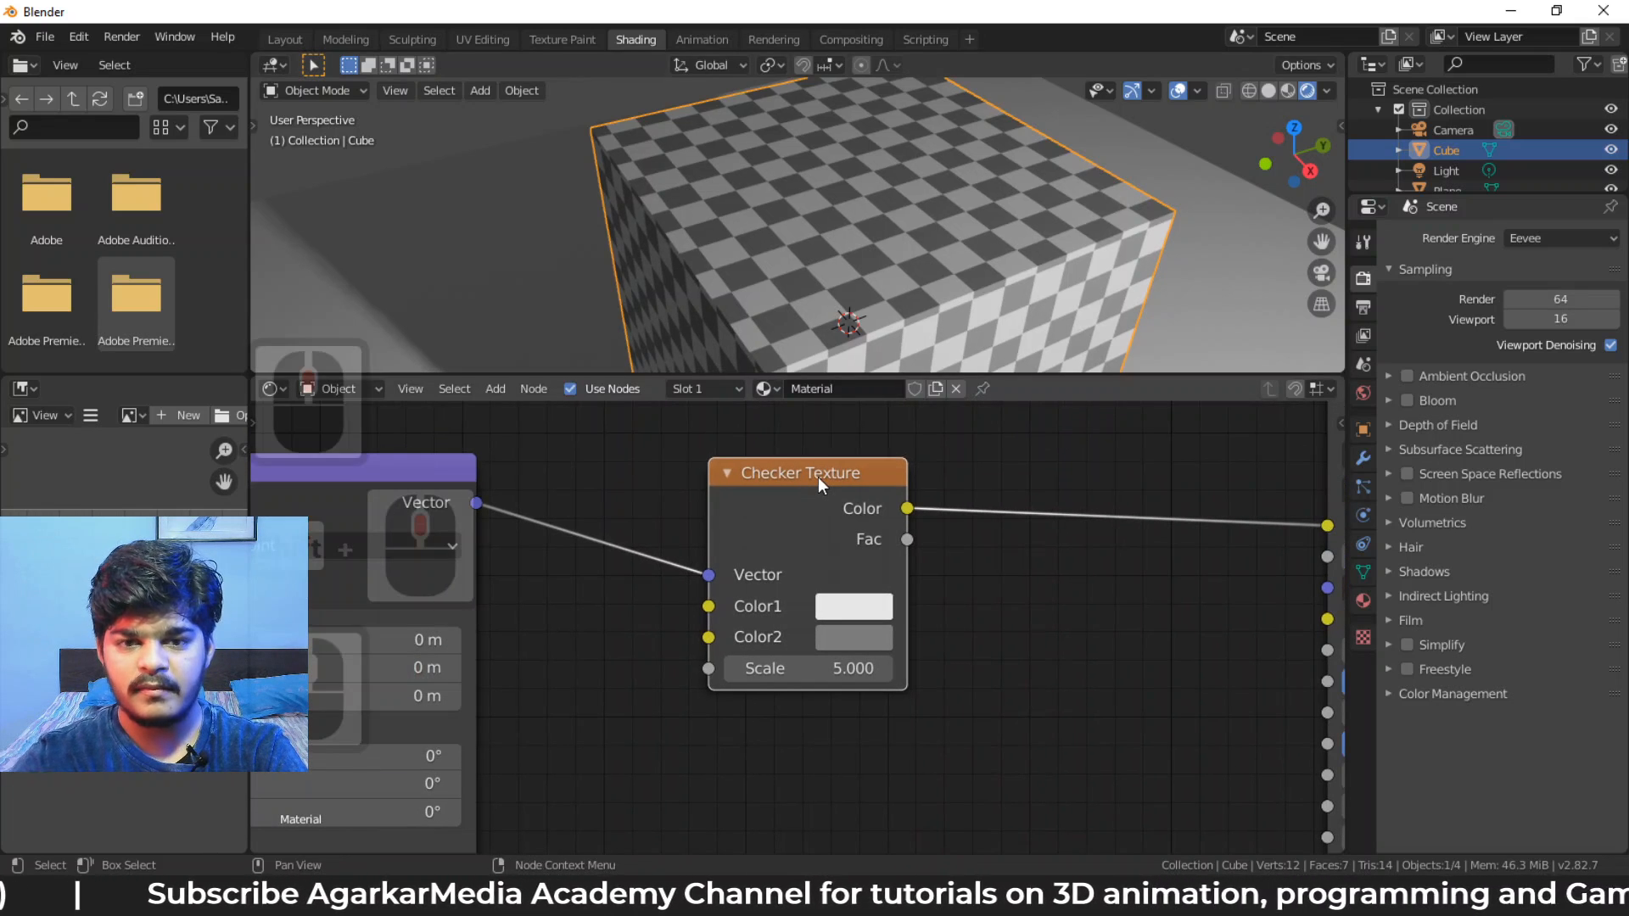
pyautogui.hotkey('shift', 'a')
pyautogui.moveTo(818, 477)
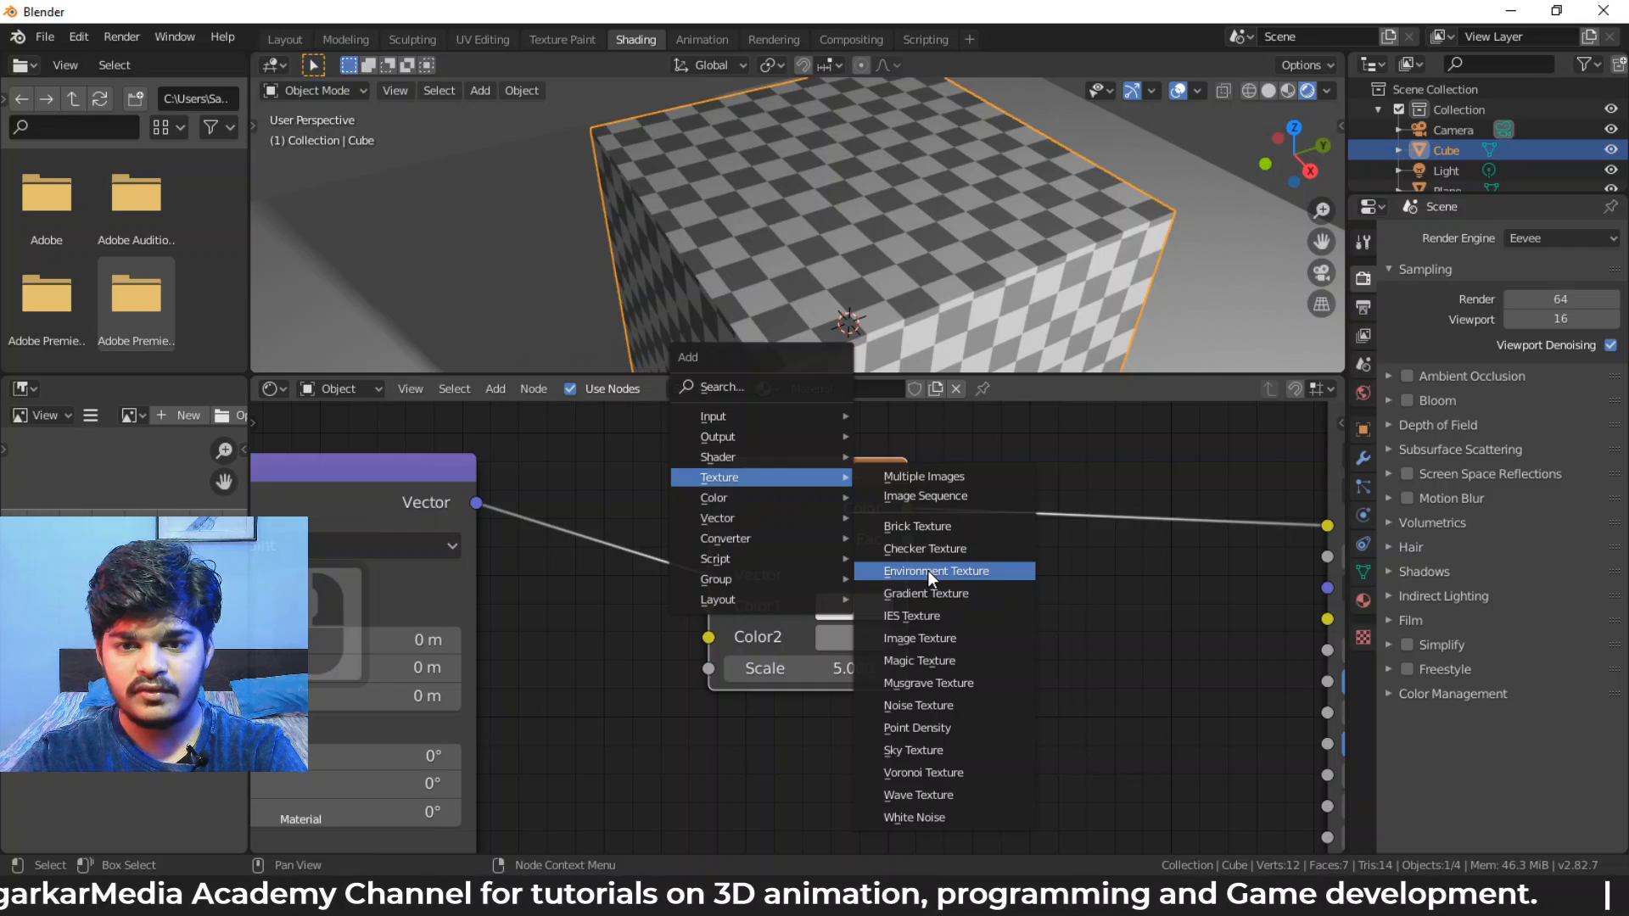
pyautogui.click(962, 605)
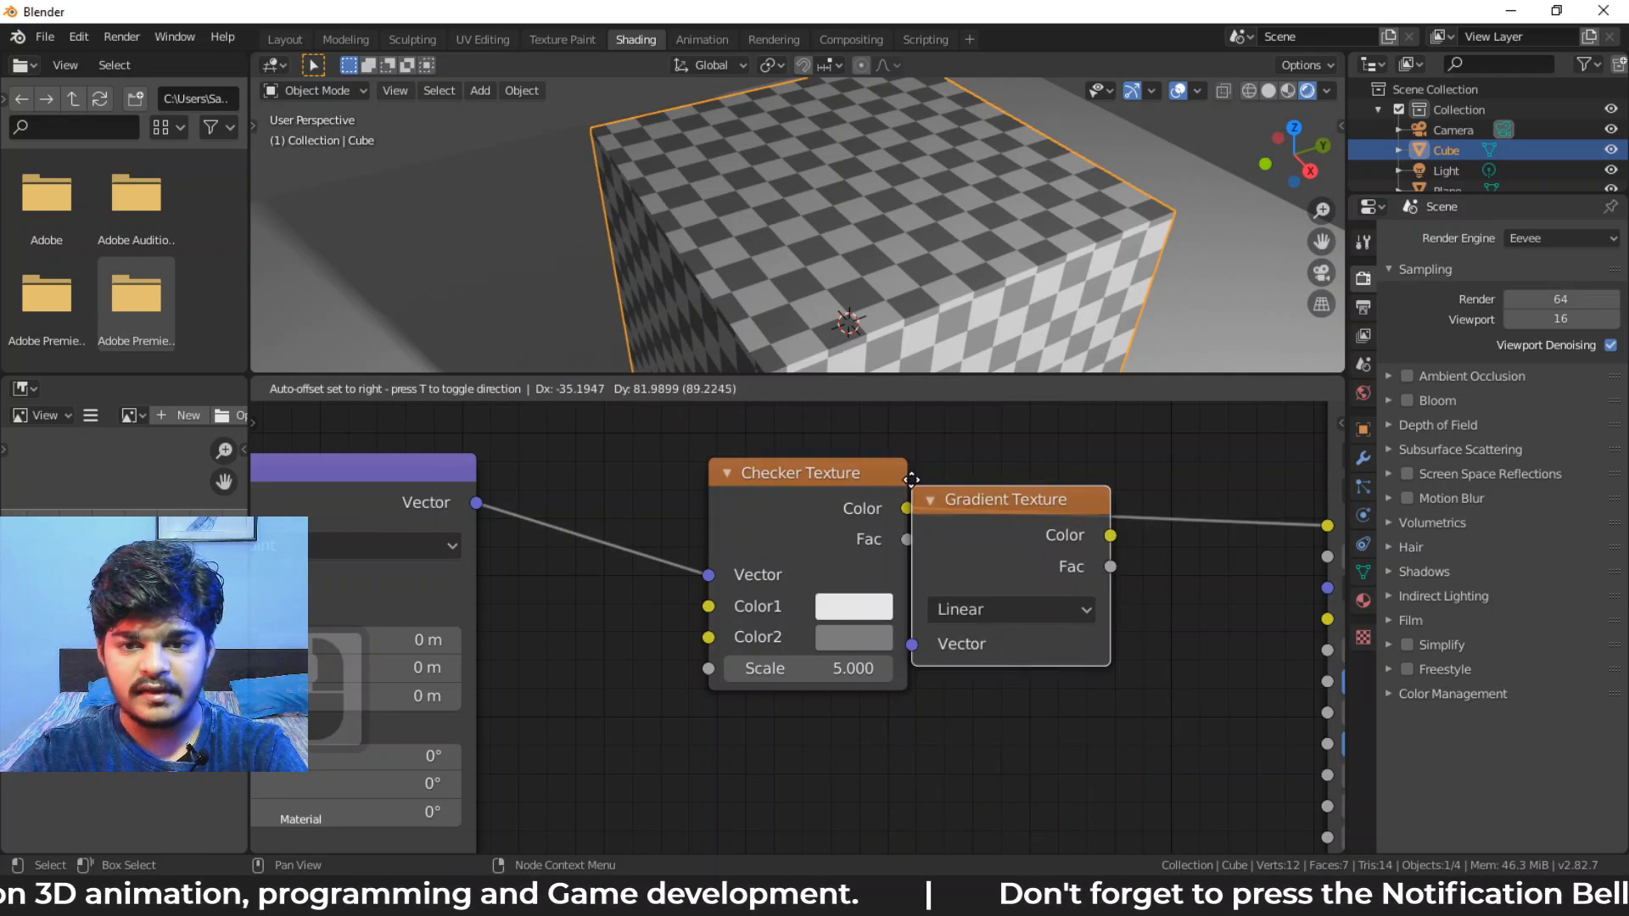
pyautogui.click(940, 484)
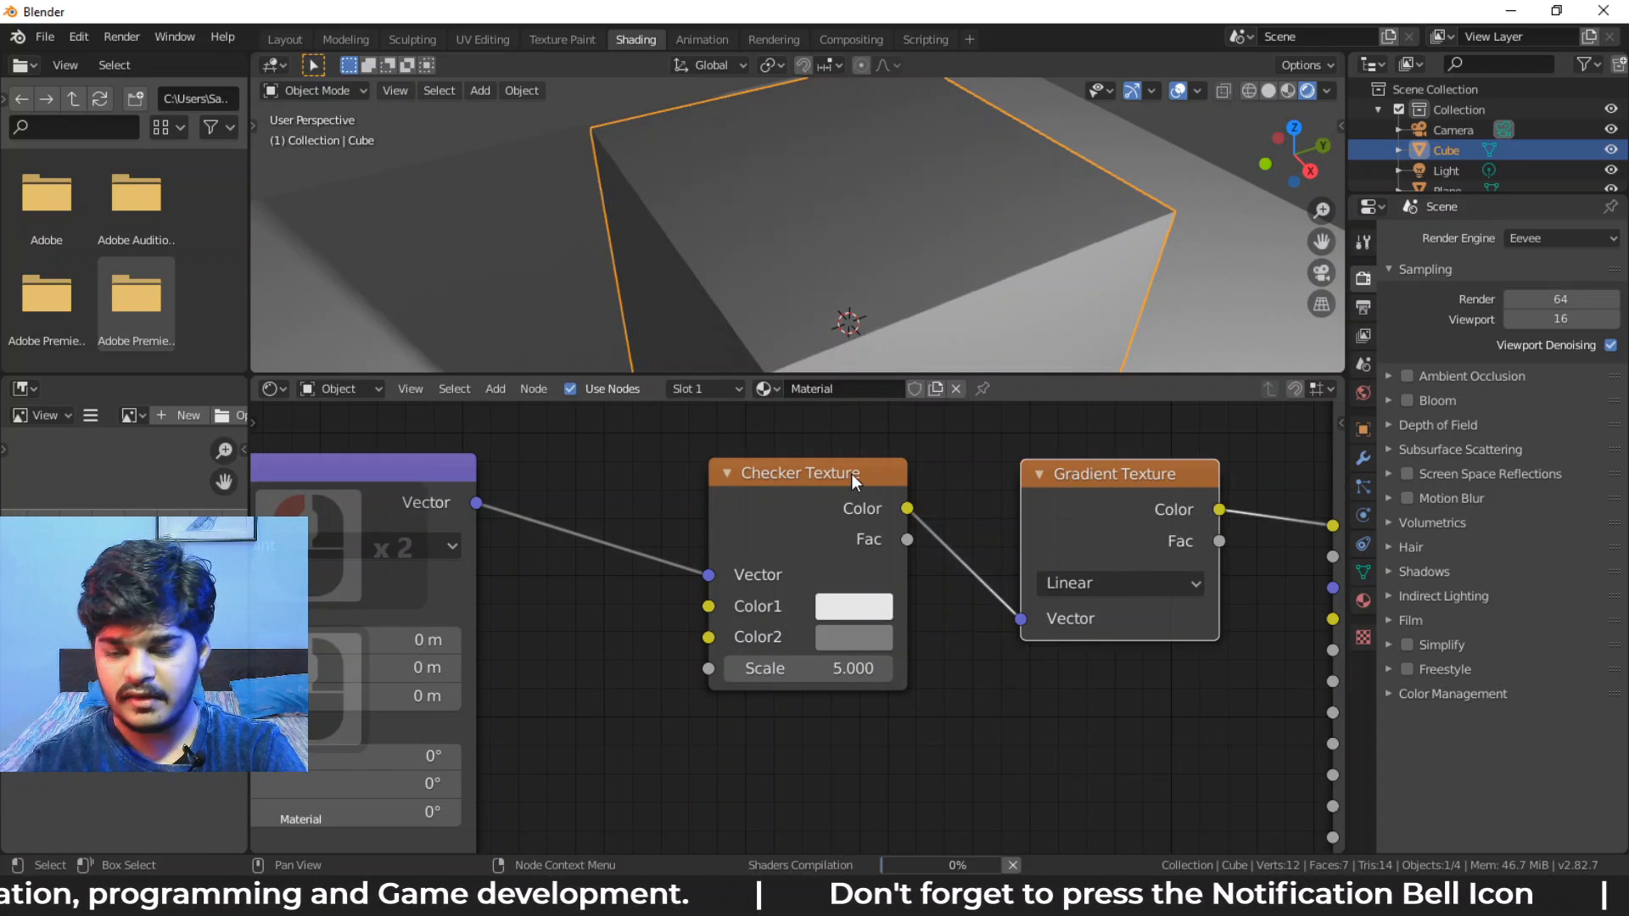
# Delete the Checker Texture node and link the Mapping node's Vector output to the Gradient Texture's Vector input, moving the gradient node closer
pyautogui.press('Delete')
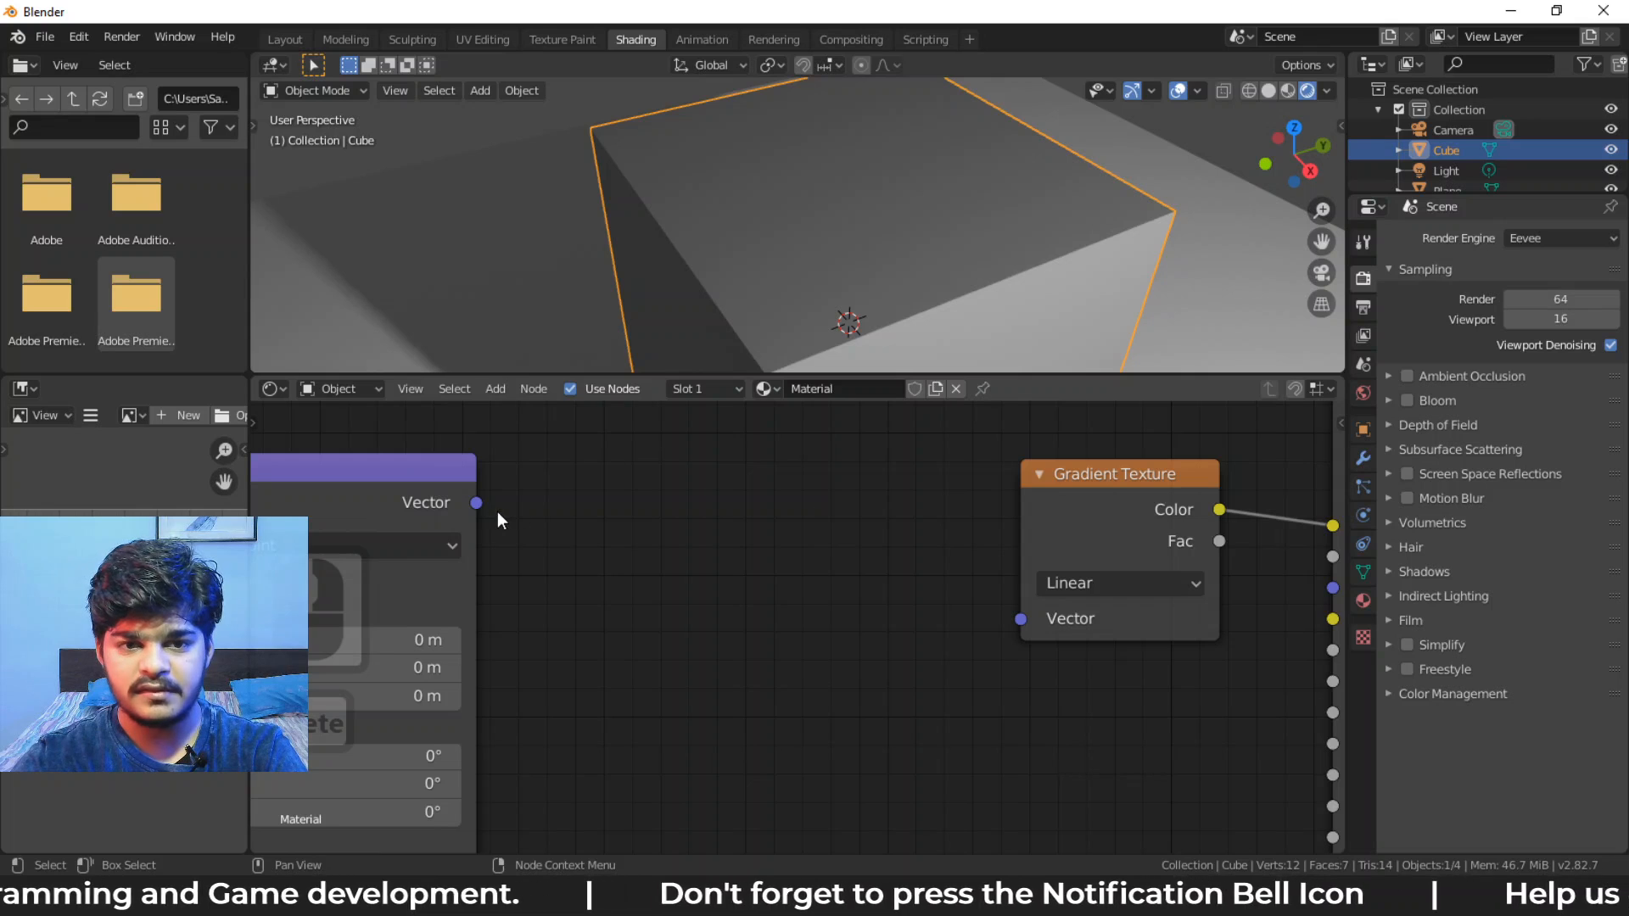
pyautogui.moveTo(502, 512); pyautogui.dragTo(1023, 619)
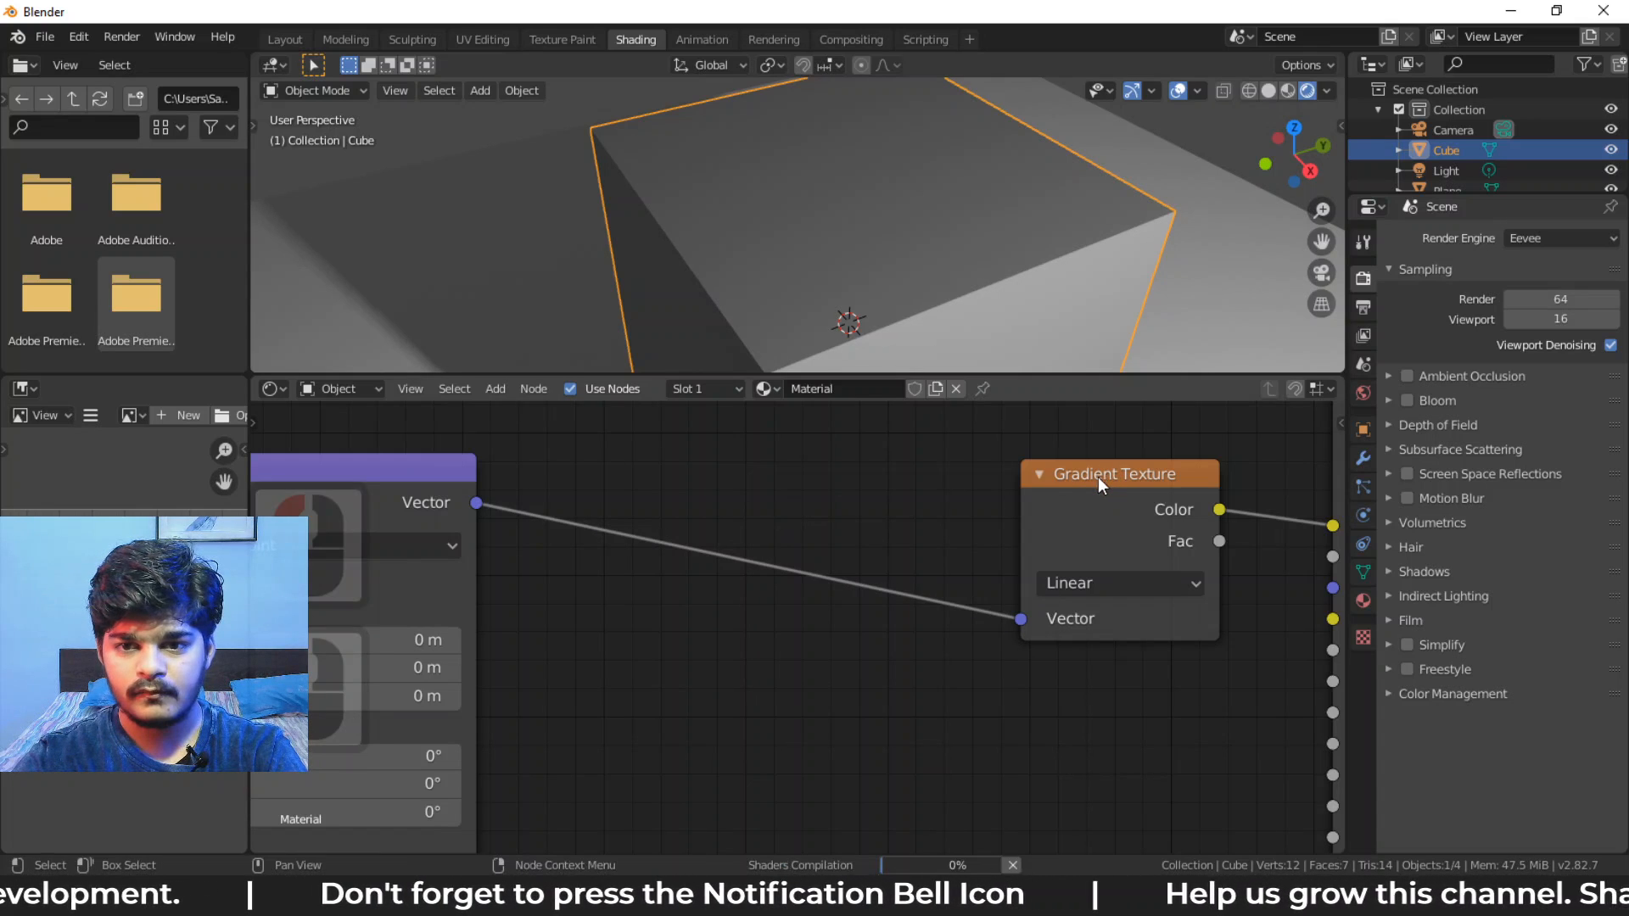
pyautogui.moveTo(1098, 477); pyautogui.dragTo(864, 508)
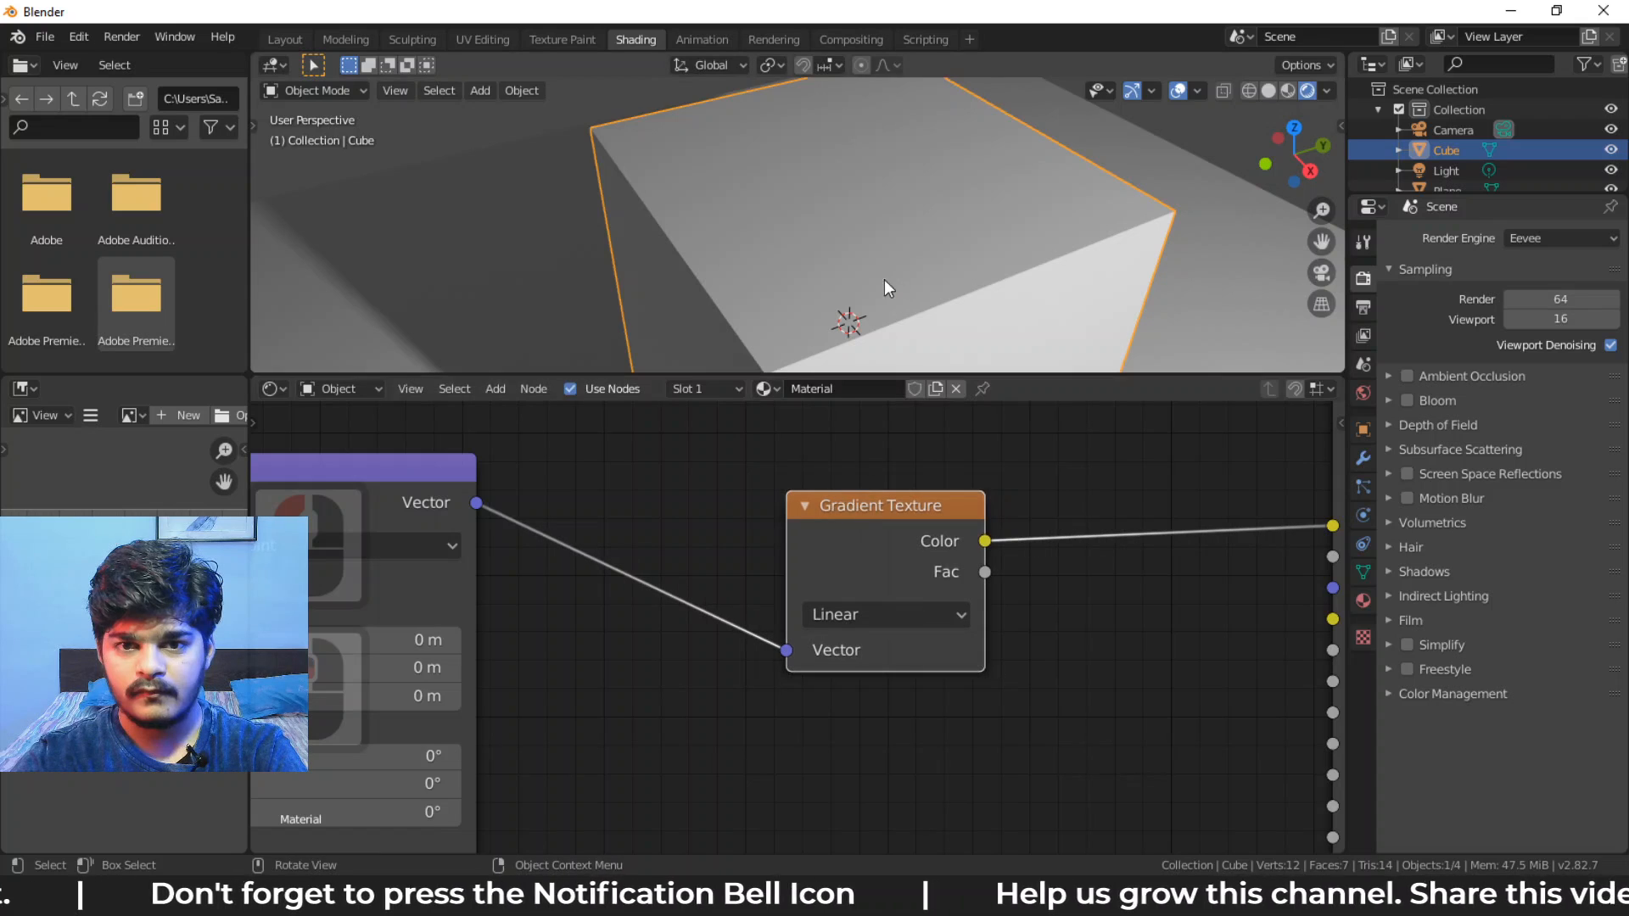
# Change the Gradient Texture's type to Spherical and inspect the cube's faces
pyautogui.moveTo(884, 288); pyautogui.dragTo(1112, 231, button='middle')
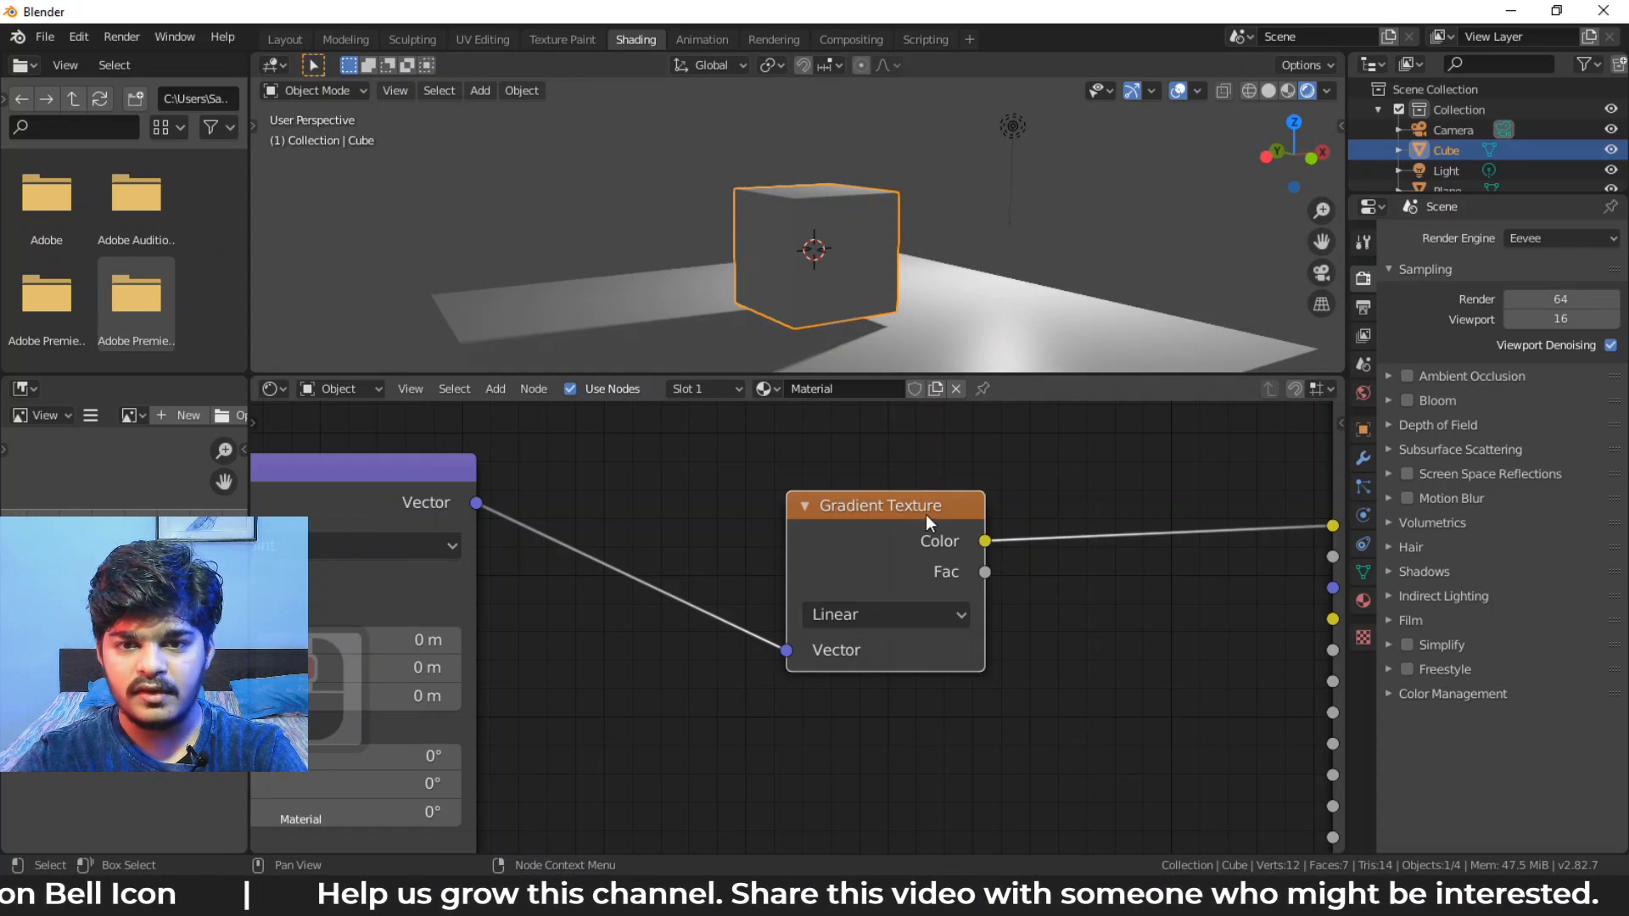
pyautogui.moveTo(950, 340); pyautogui.dragTo(821, 263, button='middle')
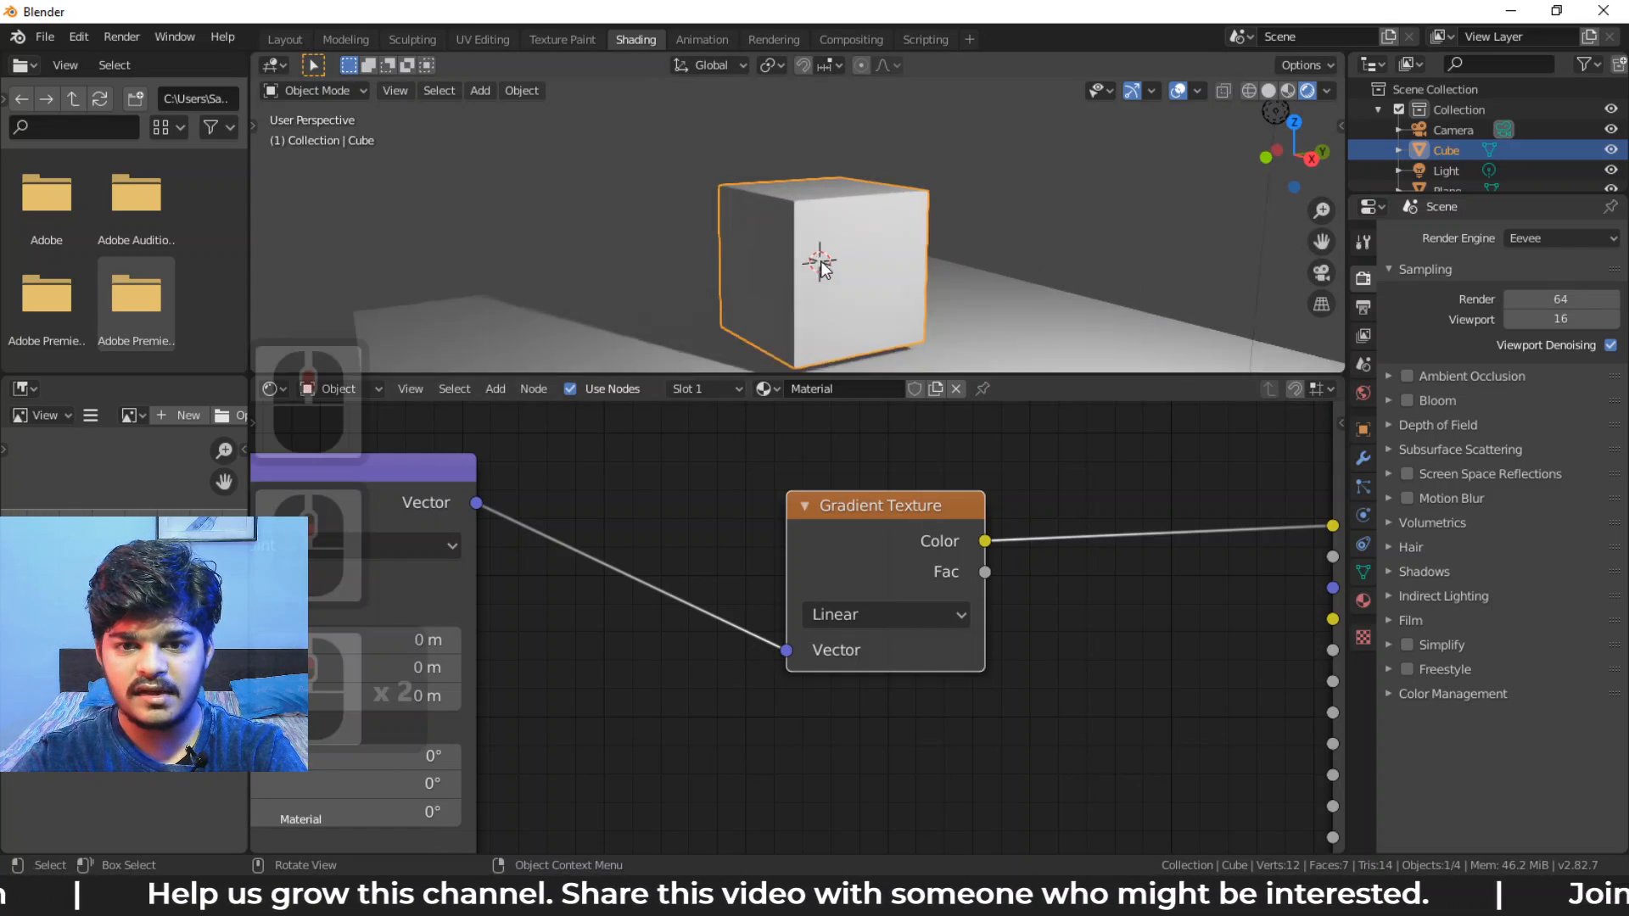
pyautogui.scroll(2, 822, 261)
pyautogui.click(922, 606)
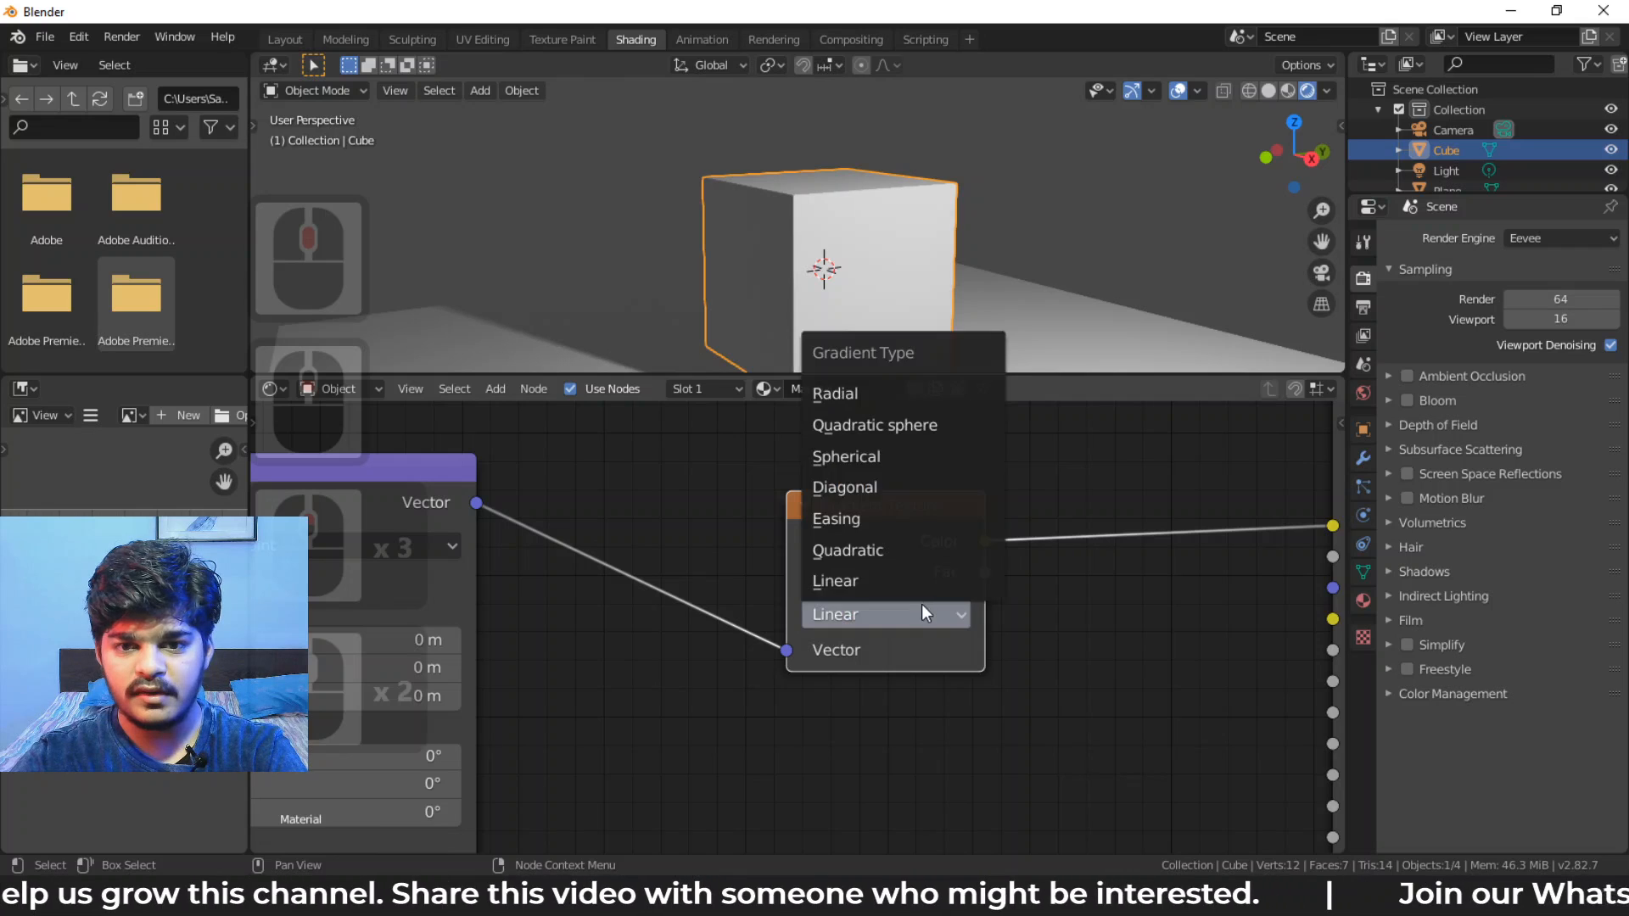
pyautogui.click(874, 456)
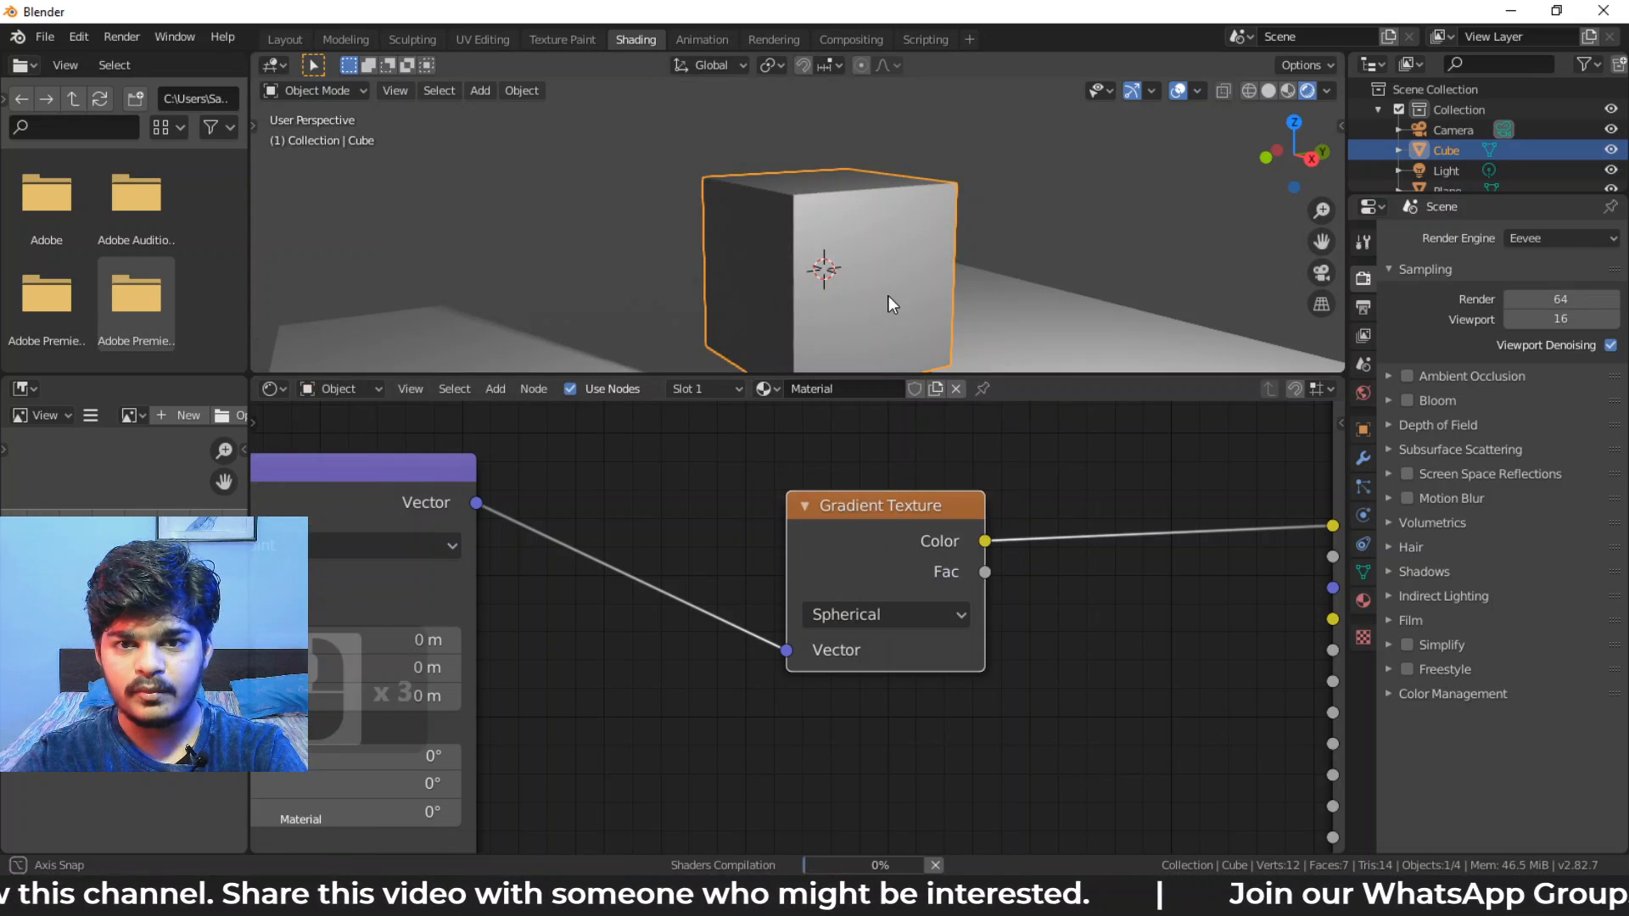
pyautogui.moveTo(889, 295); pyautogui.dragTo(804, 336, button='middle')
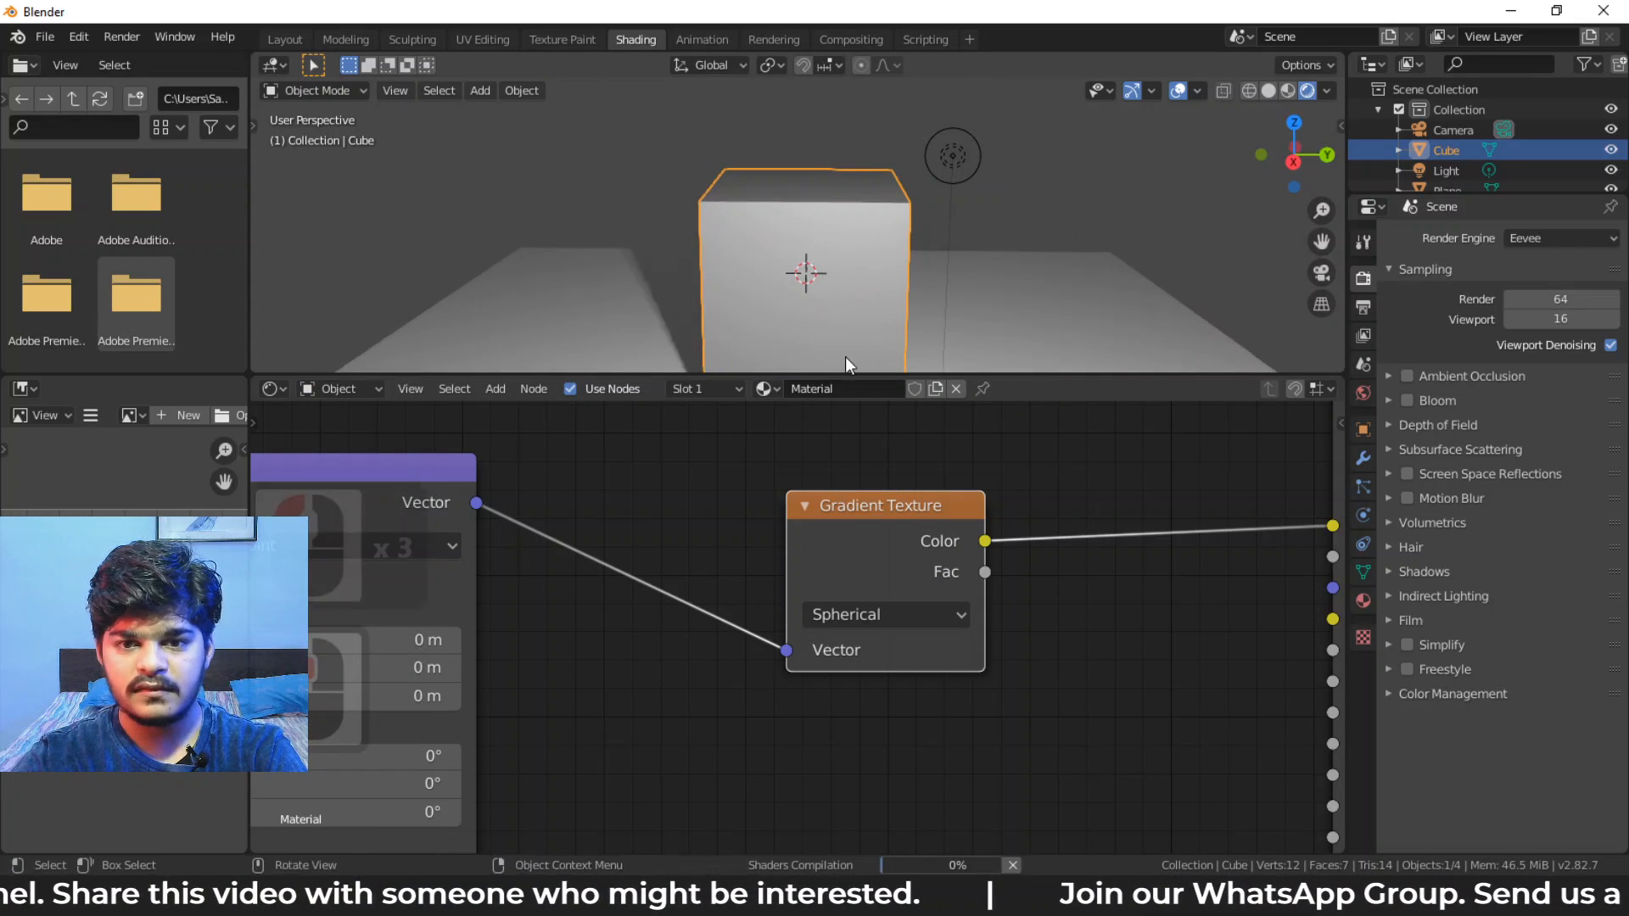
pyautogui.moveTo(828, 252); pyautogui.dragTo(846, 230, button='middle')
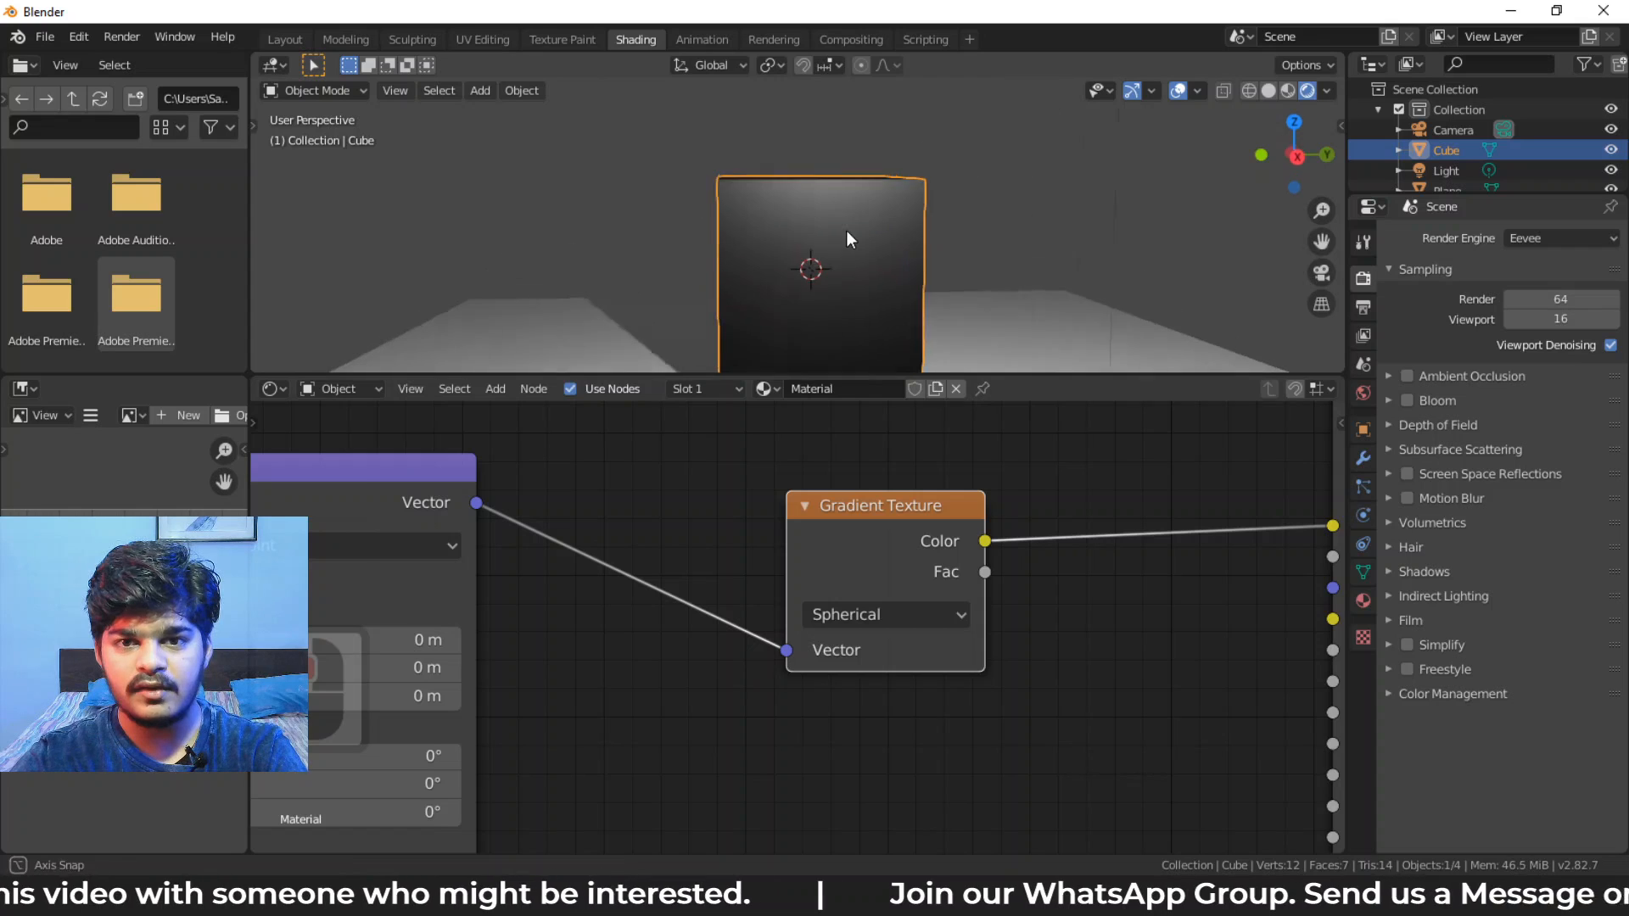
# Switch the Gradient Texture's type to Easing and inspect the shading on the cube
pyautogui.click(913, 609)
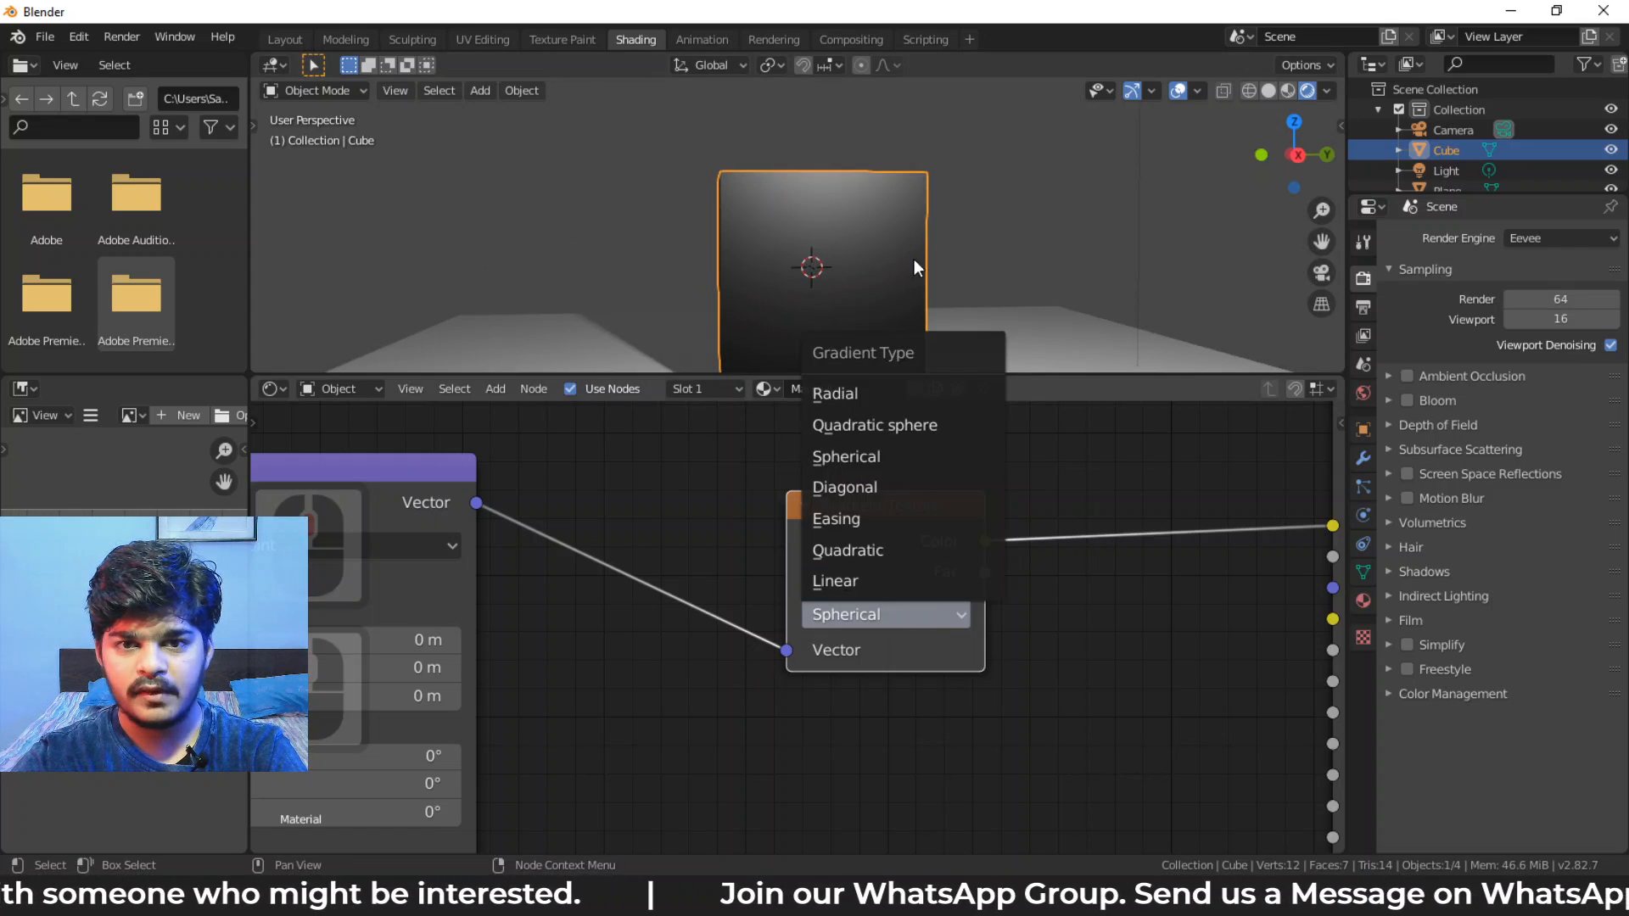
pyautogui.moveTo(910, 182); pyautogui.dragTo(1008, 233, button='middle')
pyautogui.click(950, 612)
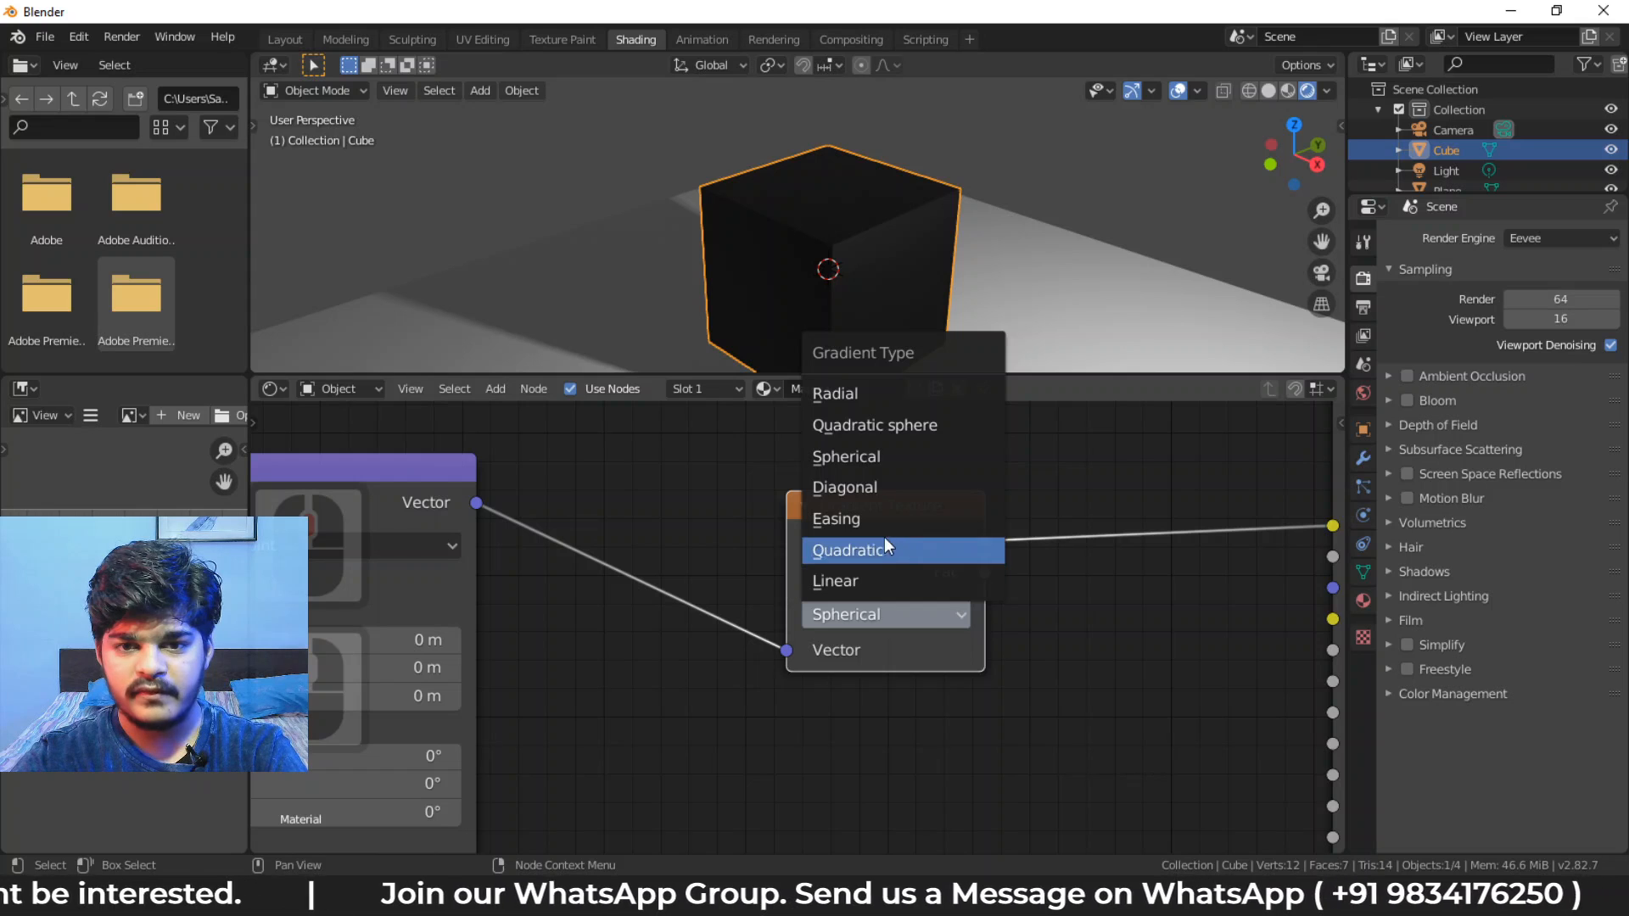
pyautogui.click(848, 521)
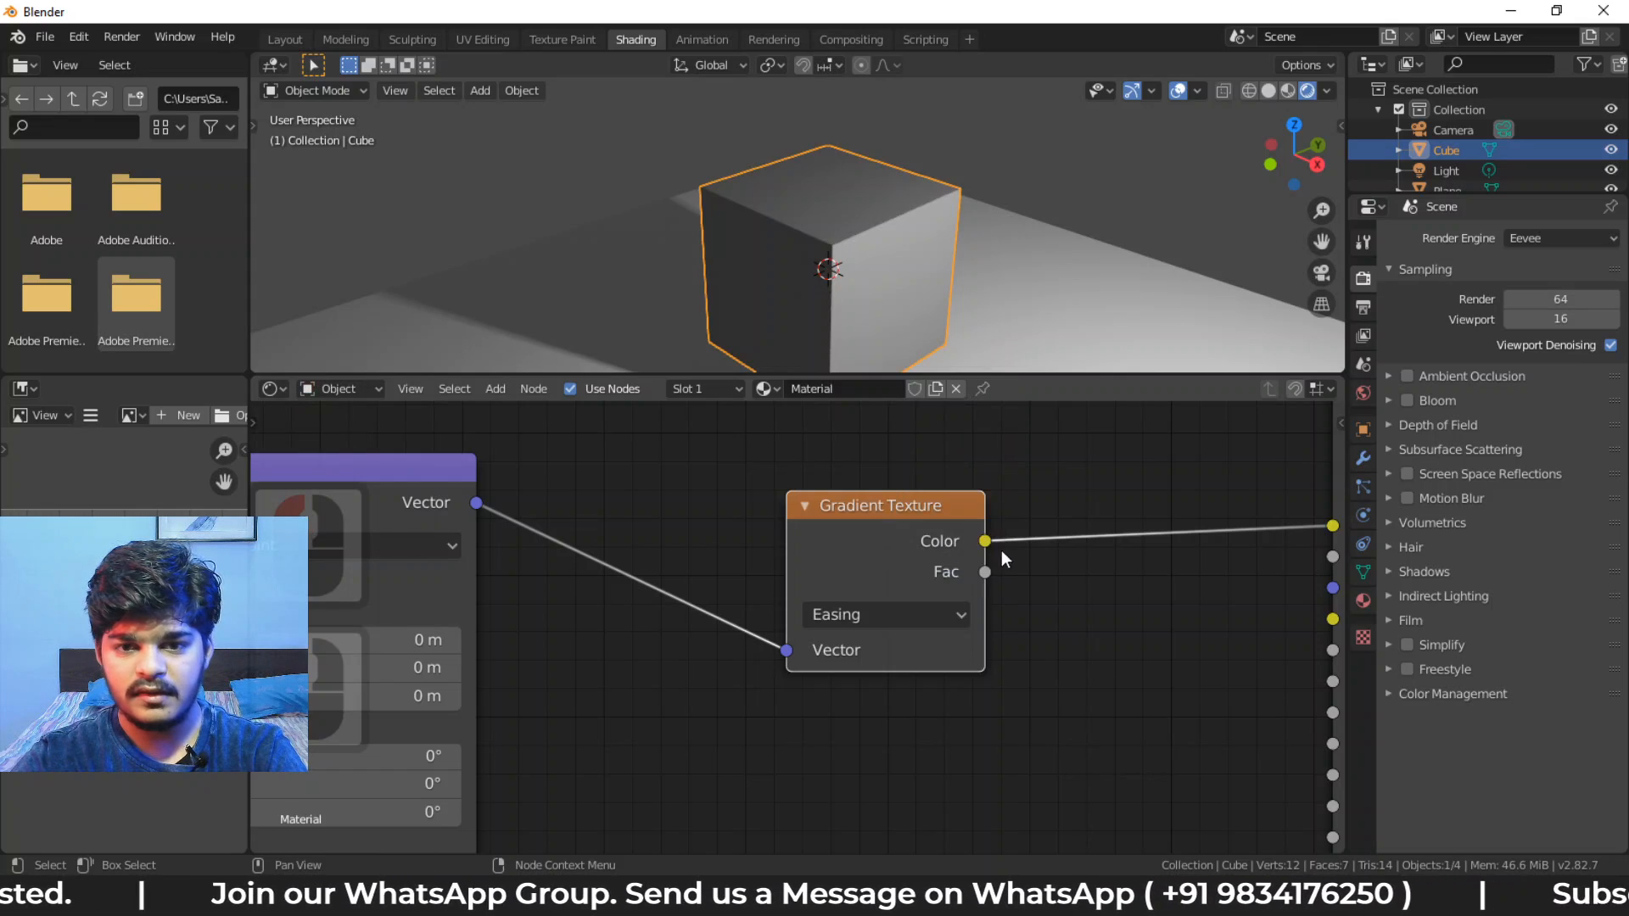
pyautogui.moveTo(866, 350); pyautogui.dragTo(716, 226, button='middle')
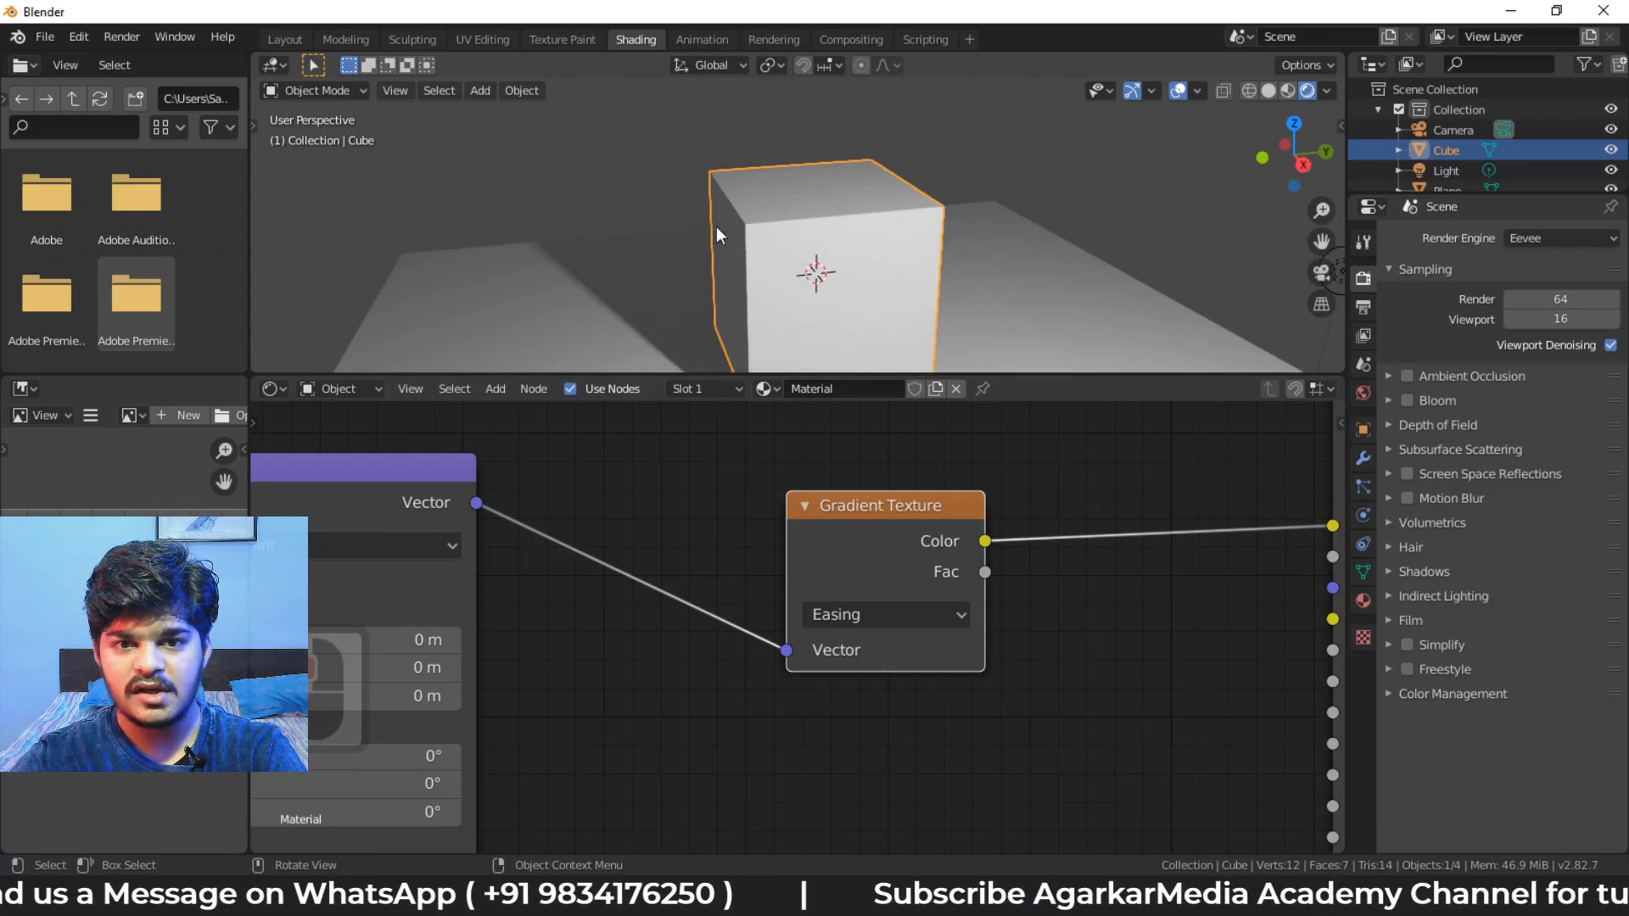
# Delete the Gradient Texture node and place a Magic Texture node in its position
pyautogui.press('x')
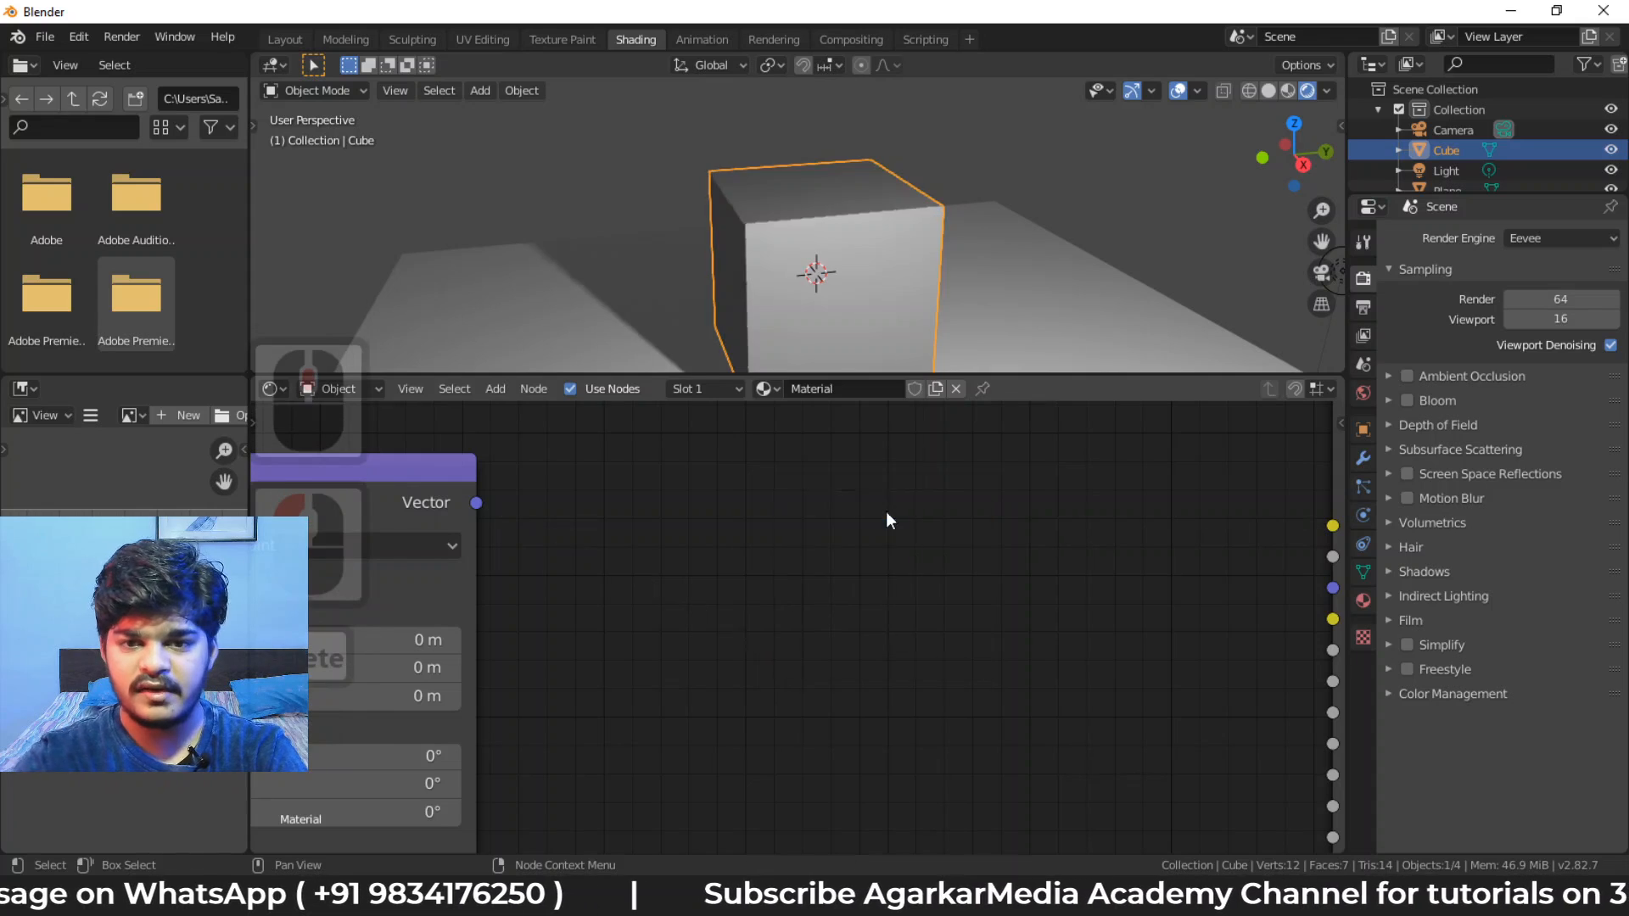
pyautogui.hotkey('shift', 'a')
pyautogui.moveTo(792, 513)
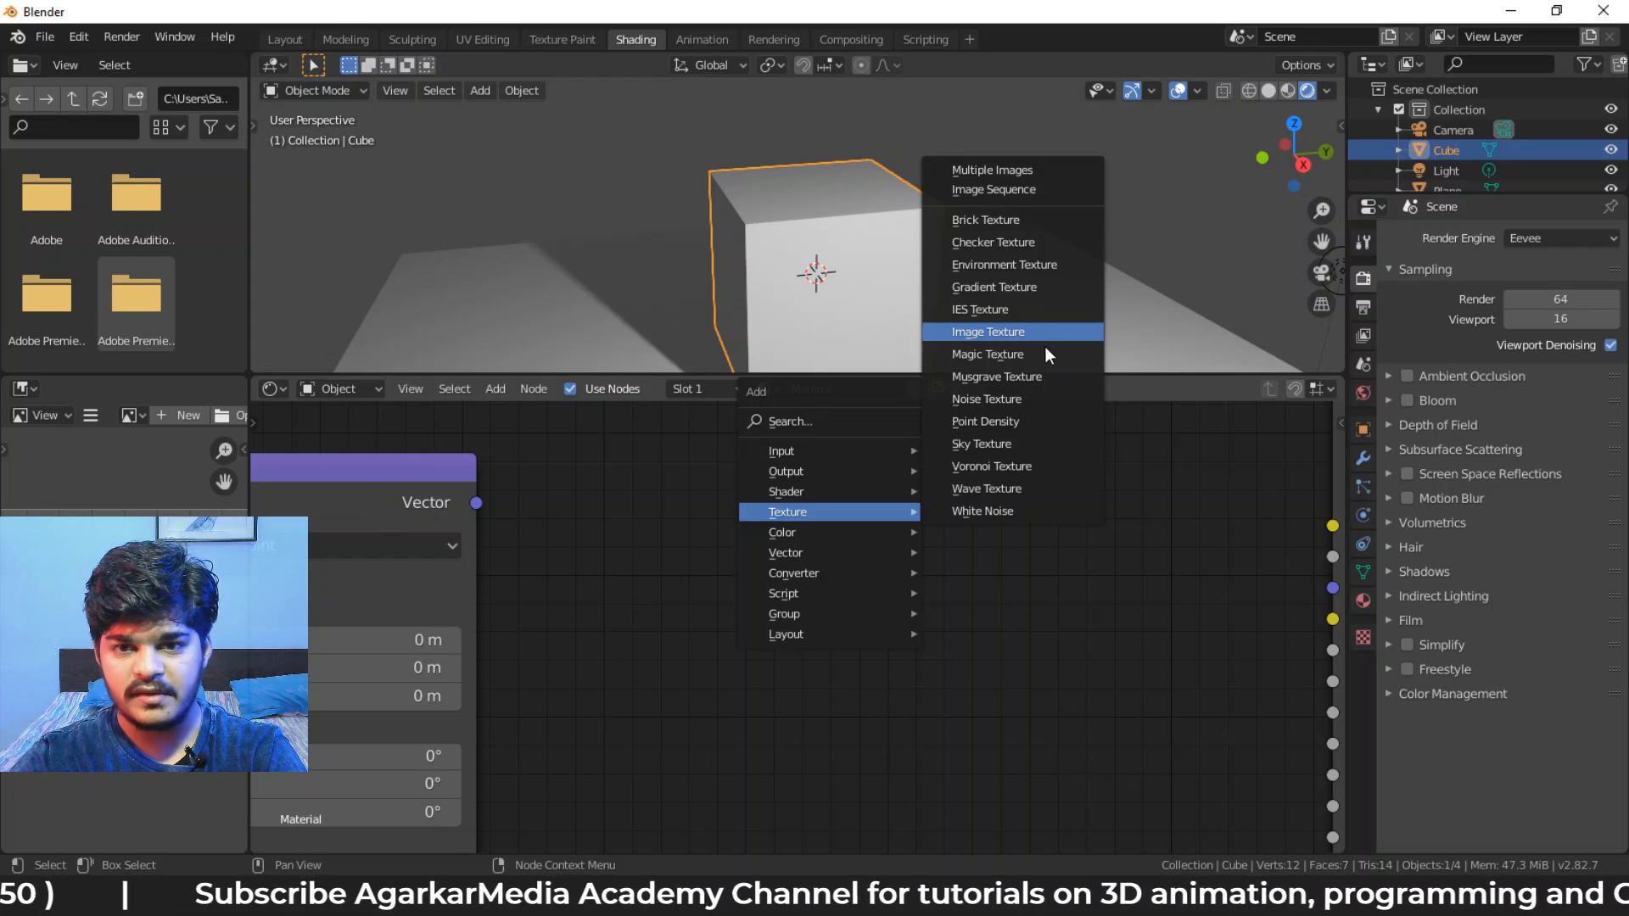
pyautogui.click(1020, 358)
pyautogui.click(787, 474)
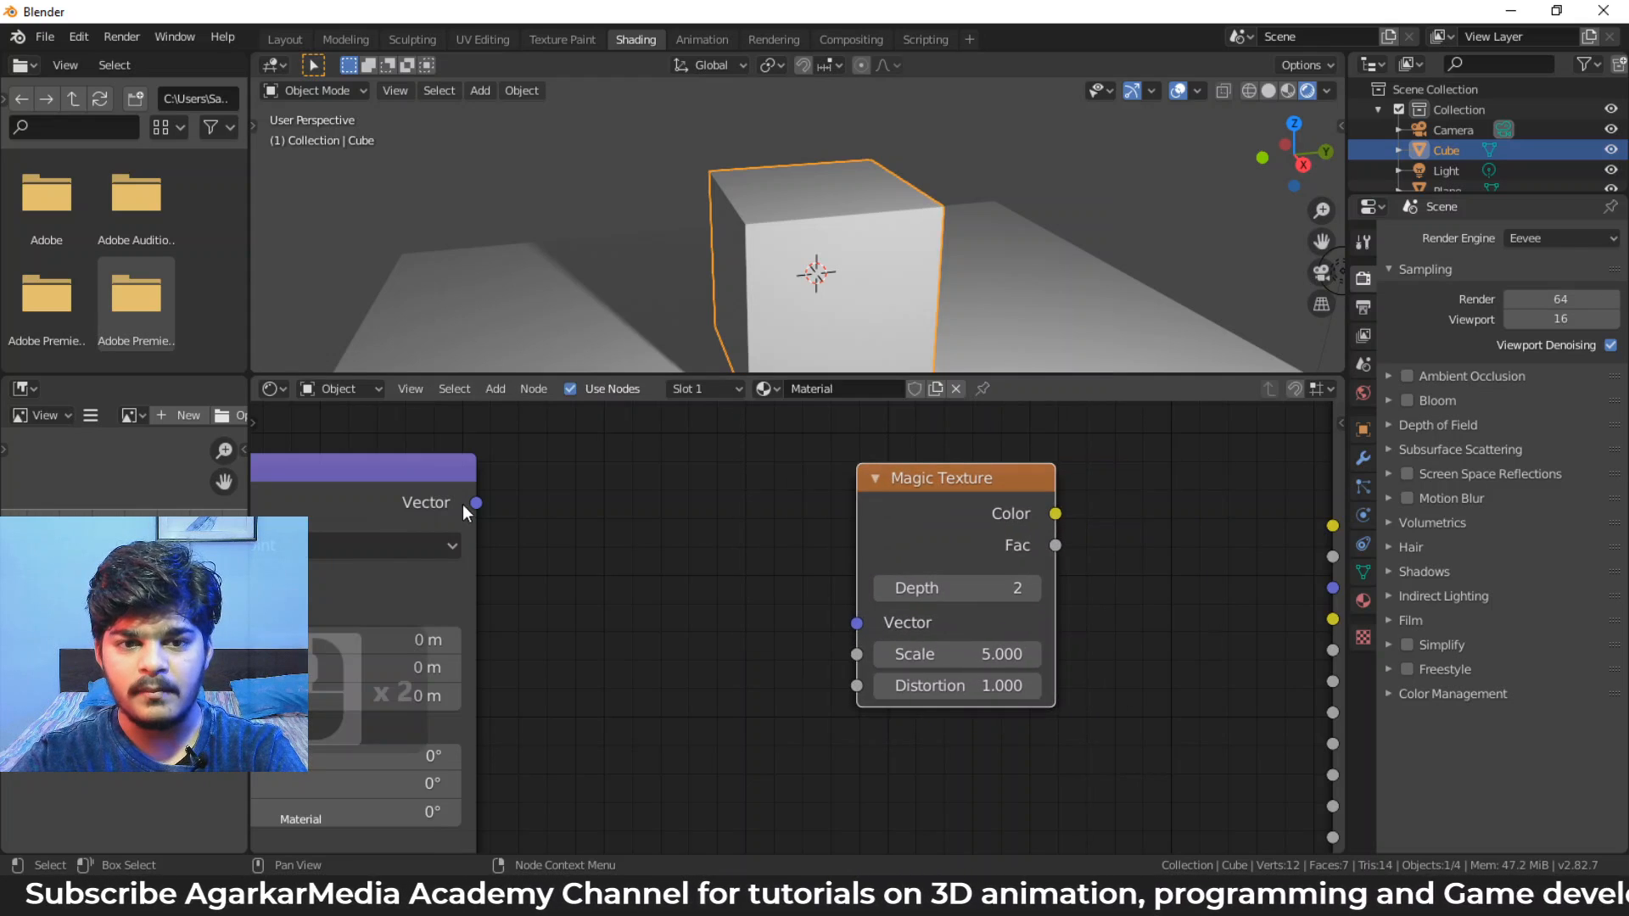
# Link the Mapping node's Vector output to the Magic Texture's Vector input, and the Magic Texture's Color to the Principled BSDF's Base Color
pyautogui.moveTo(476, 502); pyautogui.dragTo(856, 623)
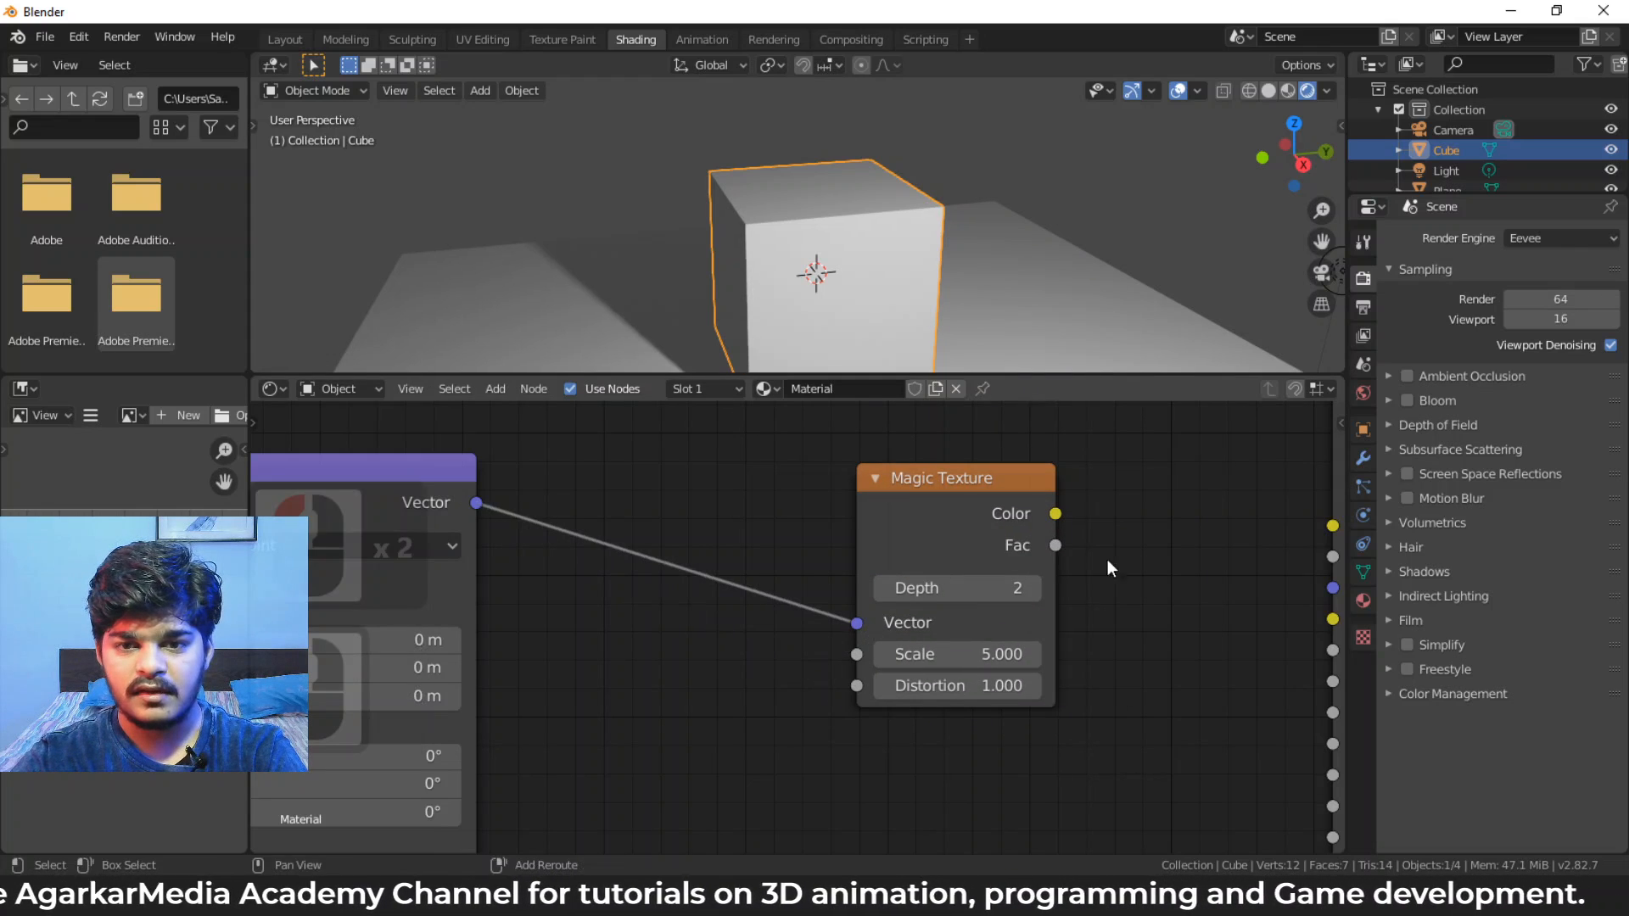
pyautogui.moveTo(1108, 558); pyautogui.dragTo(850, 581, button='middle')
pyautogui.moveTo(777, 535)
pyautogui.mouseDown()
pyautogui.moveTo(962, 528)
pyautogui.moveTo(1055, 545)
pyautogui.mouseUp()
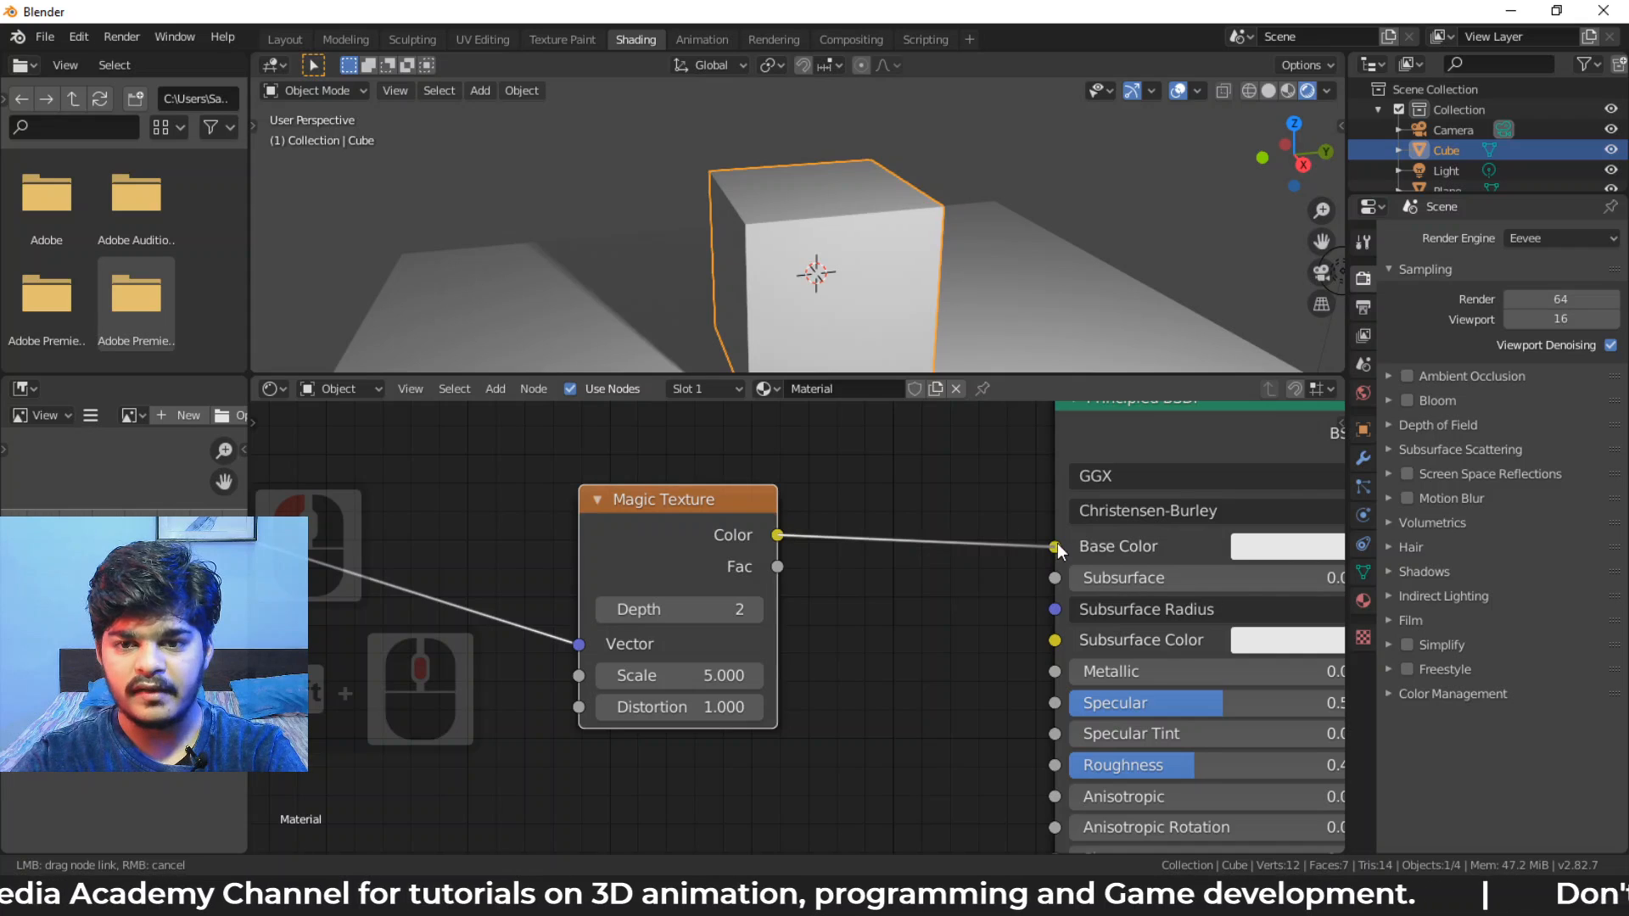
pyautogui.moveTo(807, 251); pyautogui.dragTo(860, 288, button='middle')
pyautogui.scroll(6, 847, 292)
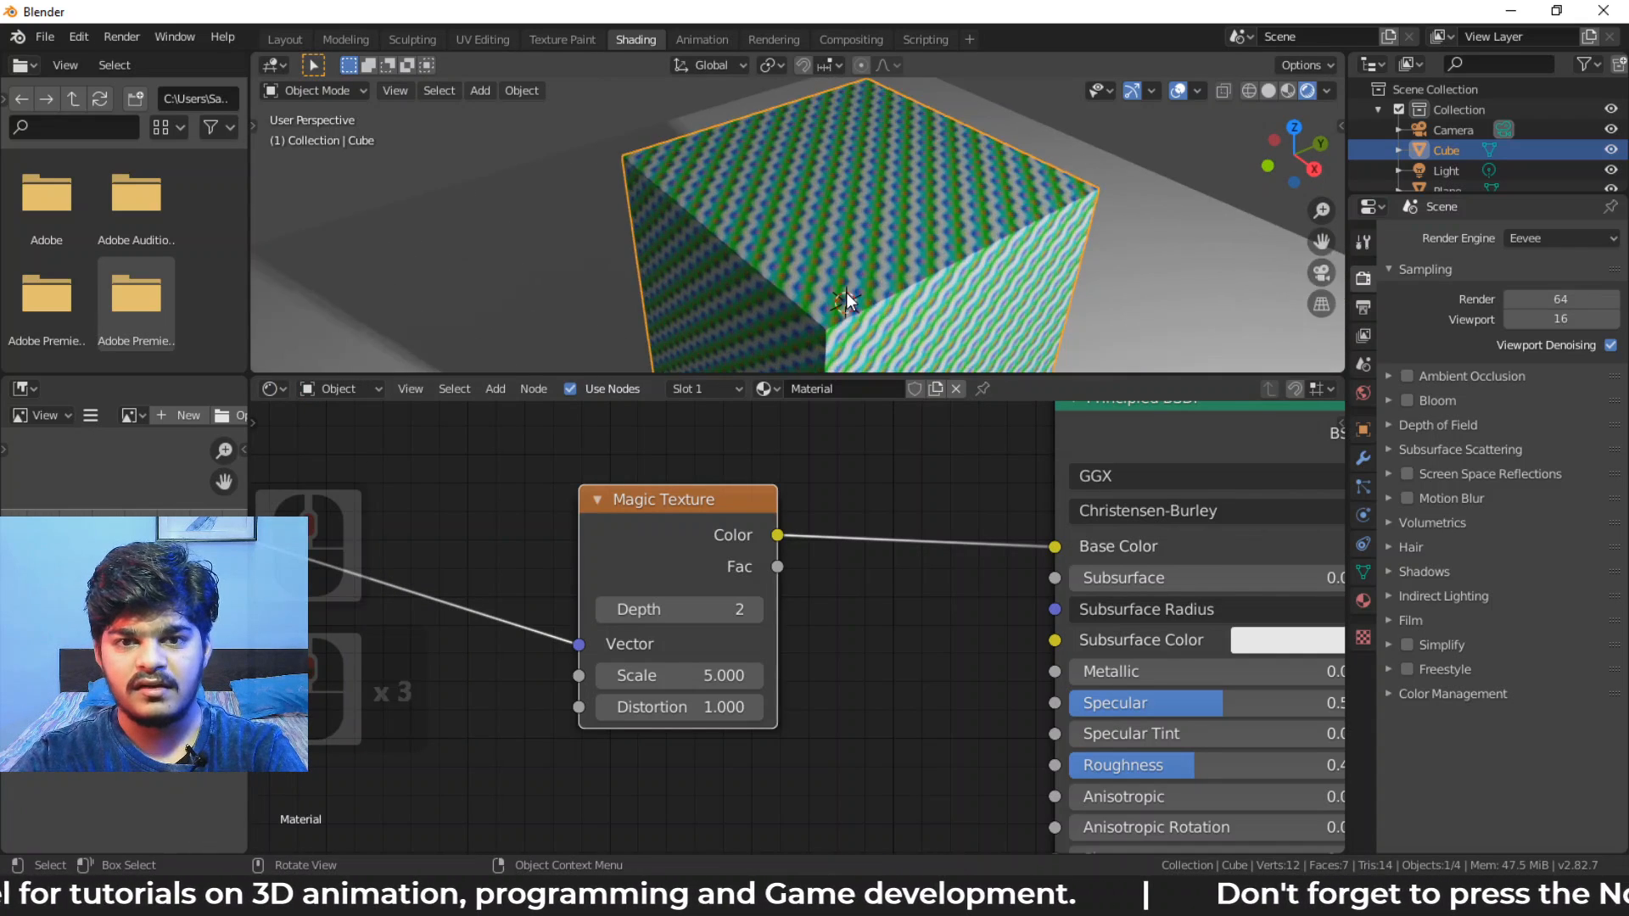
# Set the Magic Texture's Depth to 0 and disconnect the link from its Vector input
pyautogui.scroll(-3, 886, 288)
pyautogui.moveTo(889, 282); pyautogui.dragTo(838, 177, button='middle')
pyautogui.moveTo(726, 610); pyautogui.dragTo(679, 609)
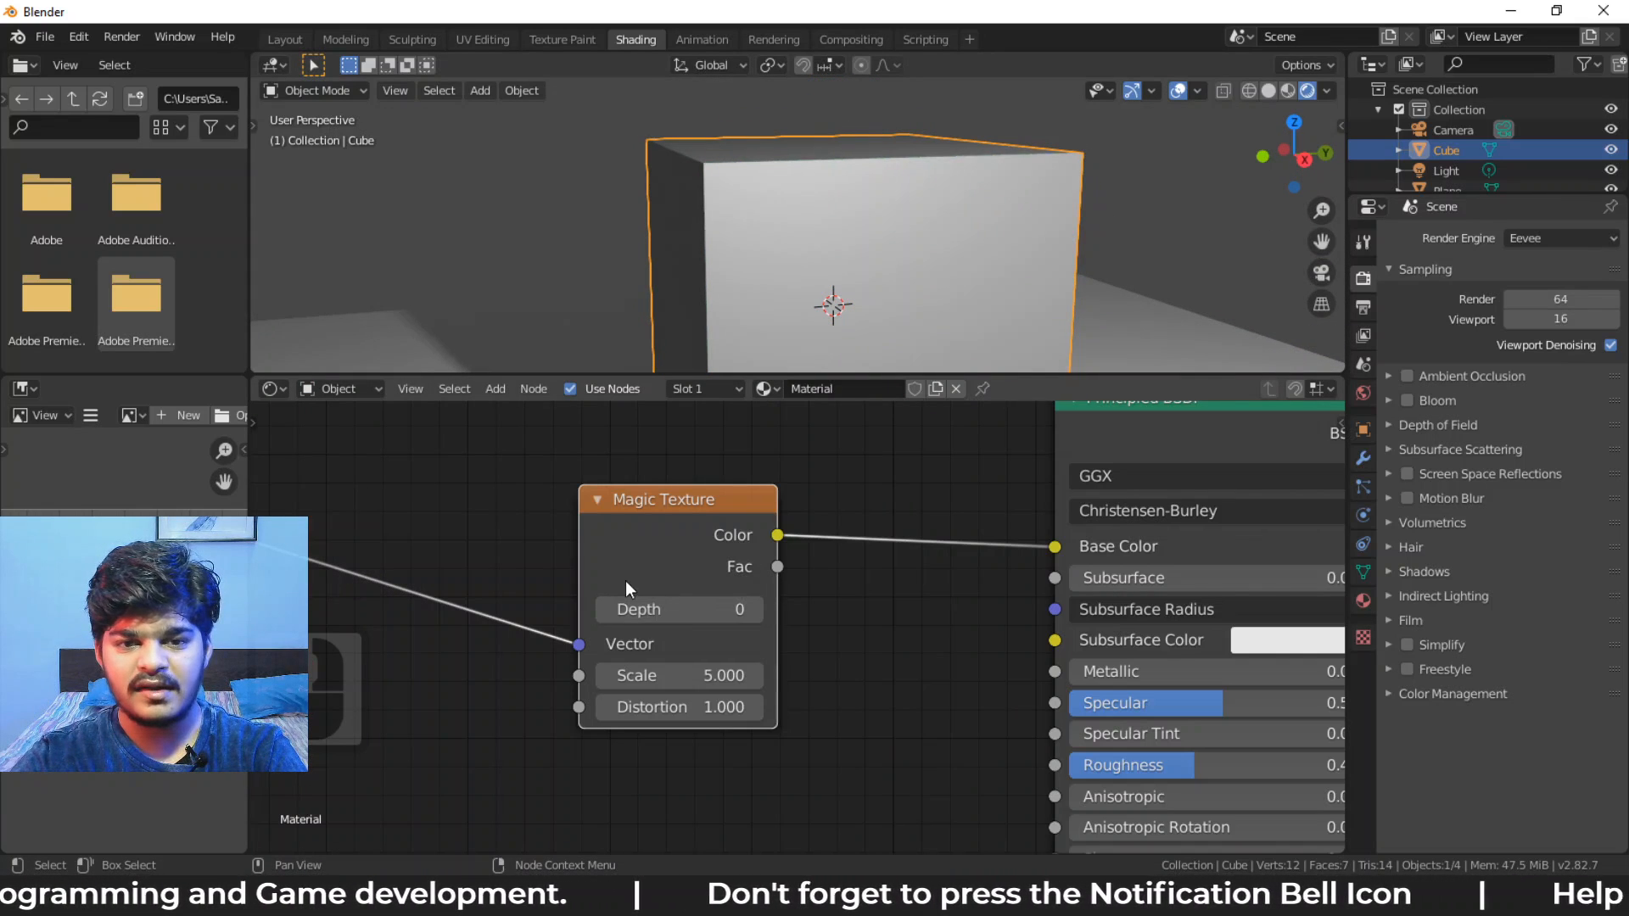
pyautogui.moveTo(579, 644); pyautogui.dragTo(539, 605)
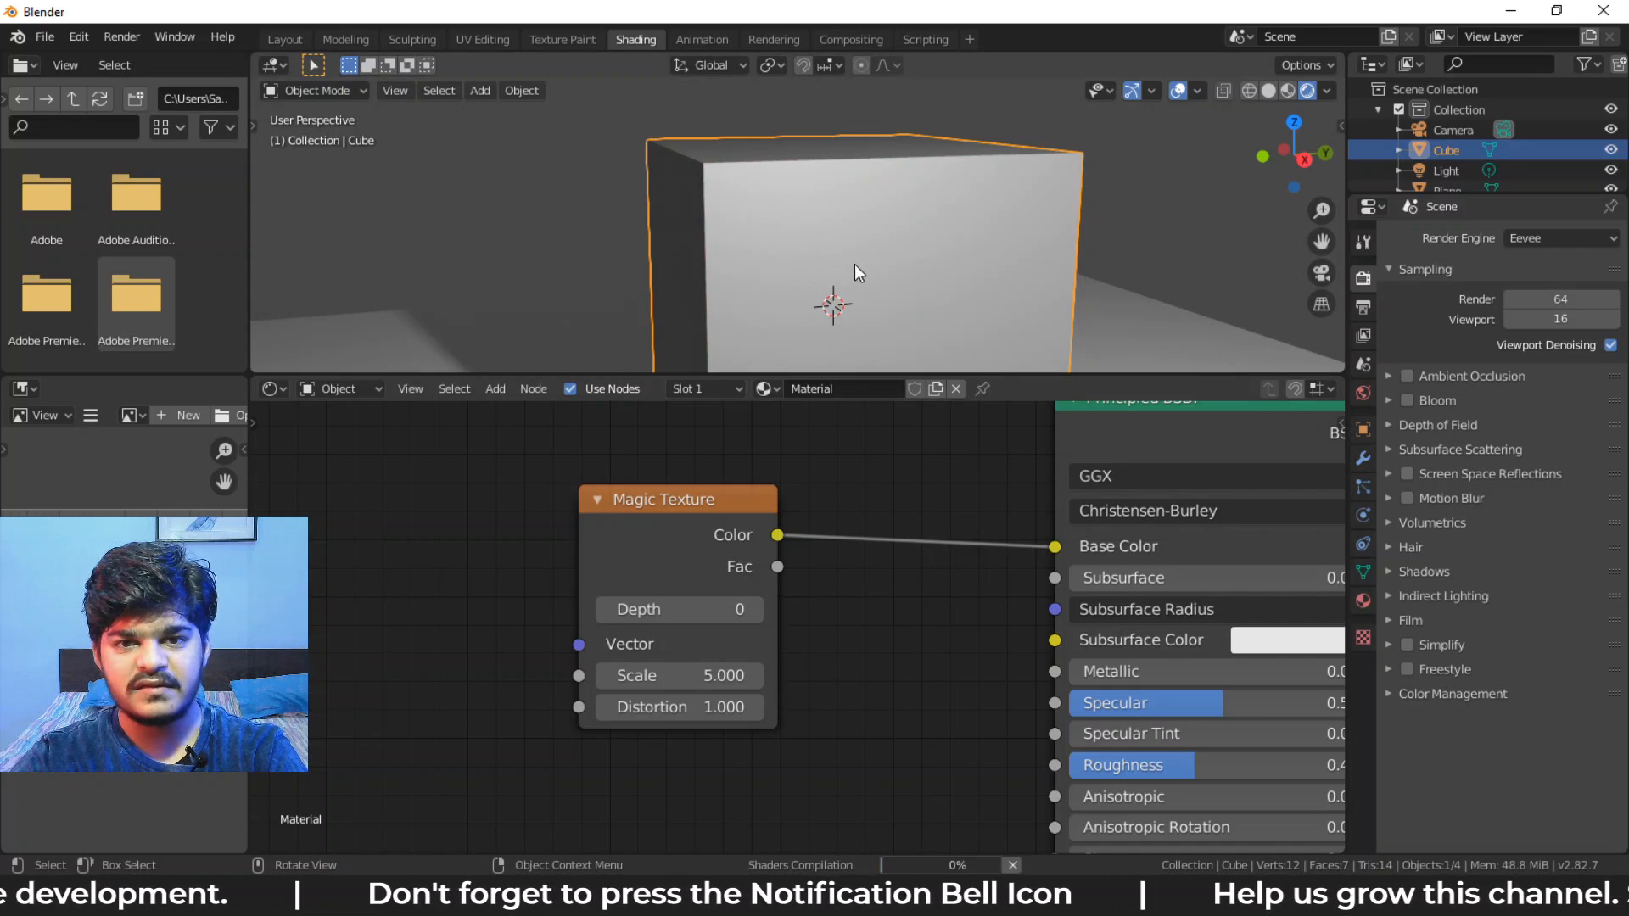
pyautogui.moveTo(857, 302); pyautogui.dragTo(909, 298, button='middle')
pyautogui.scroll(-3, 806, 221)
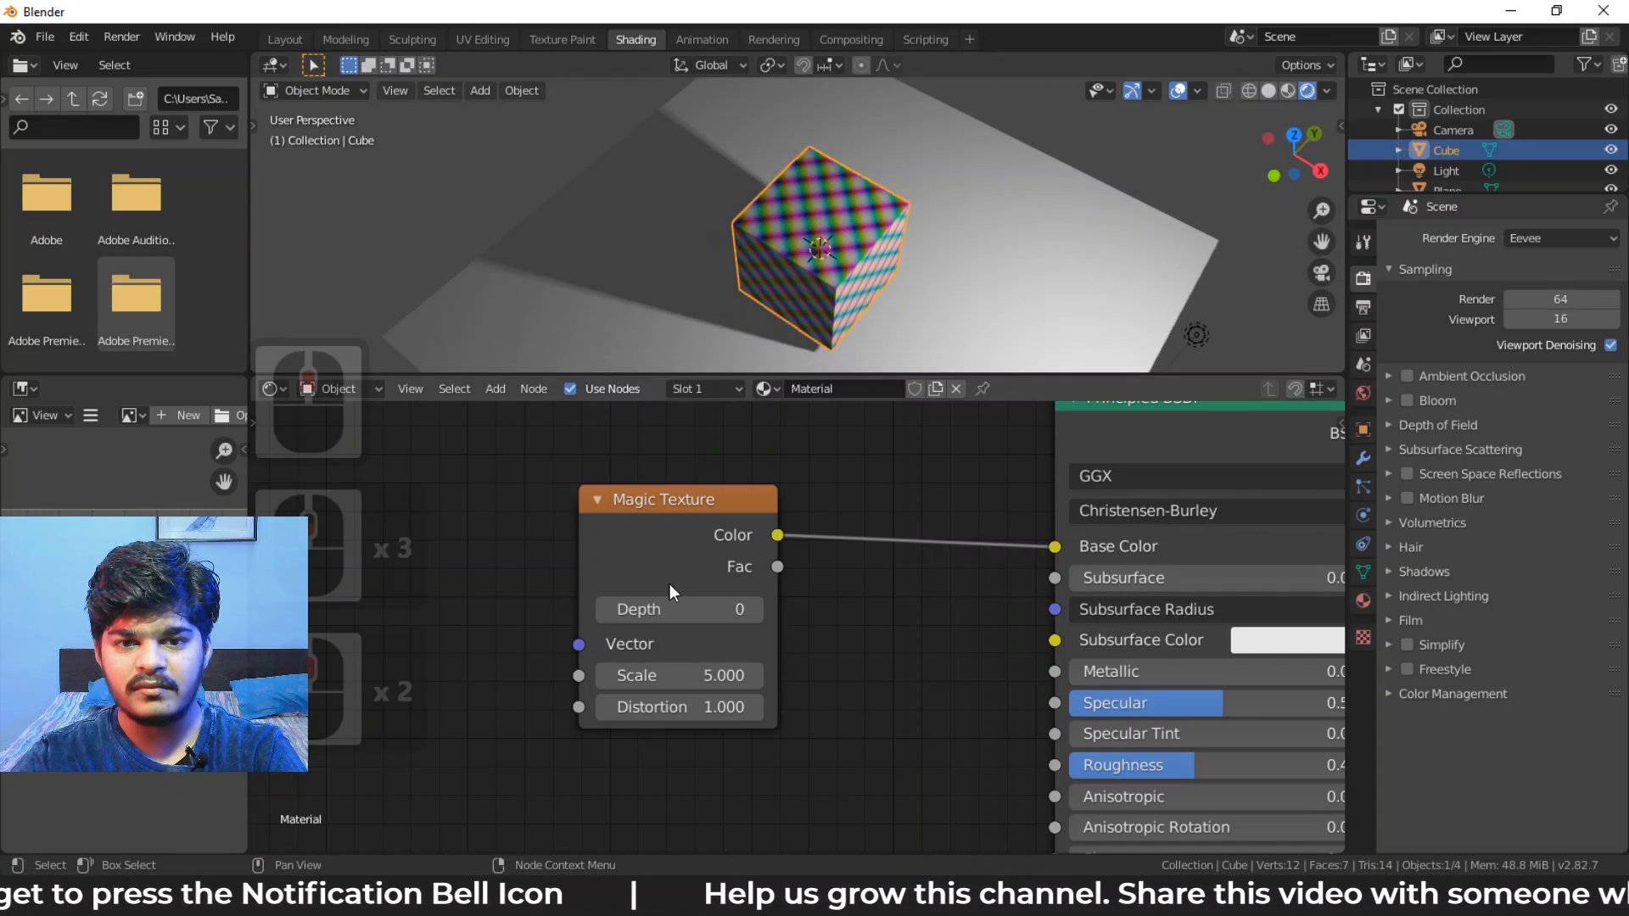
# Raise the Magic Texture's Depth one level at a time to 4, checking the pattern on the cube
pyautogui.click(757, 607)
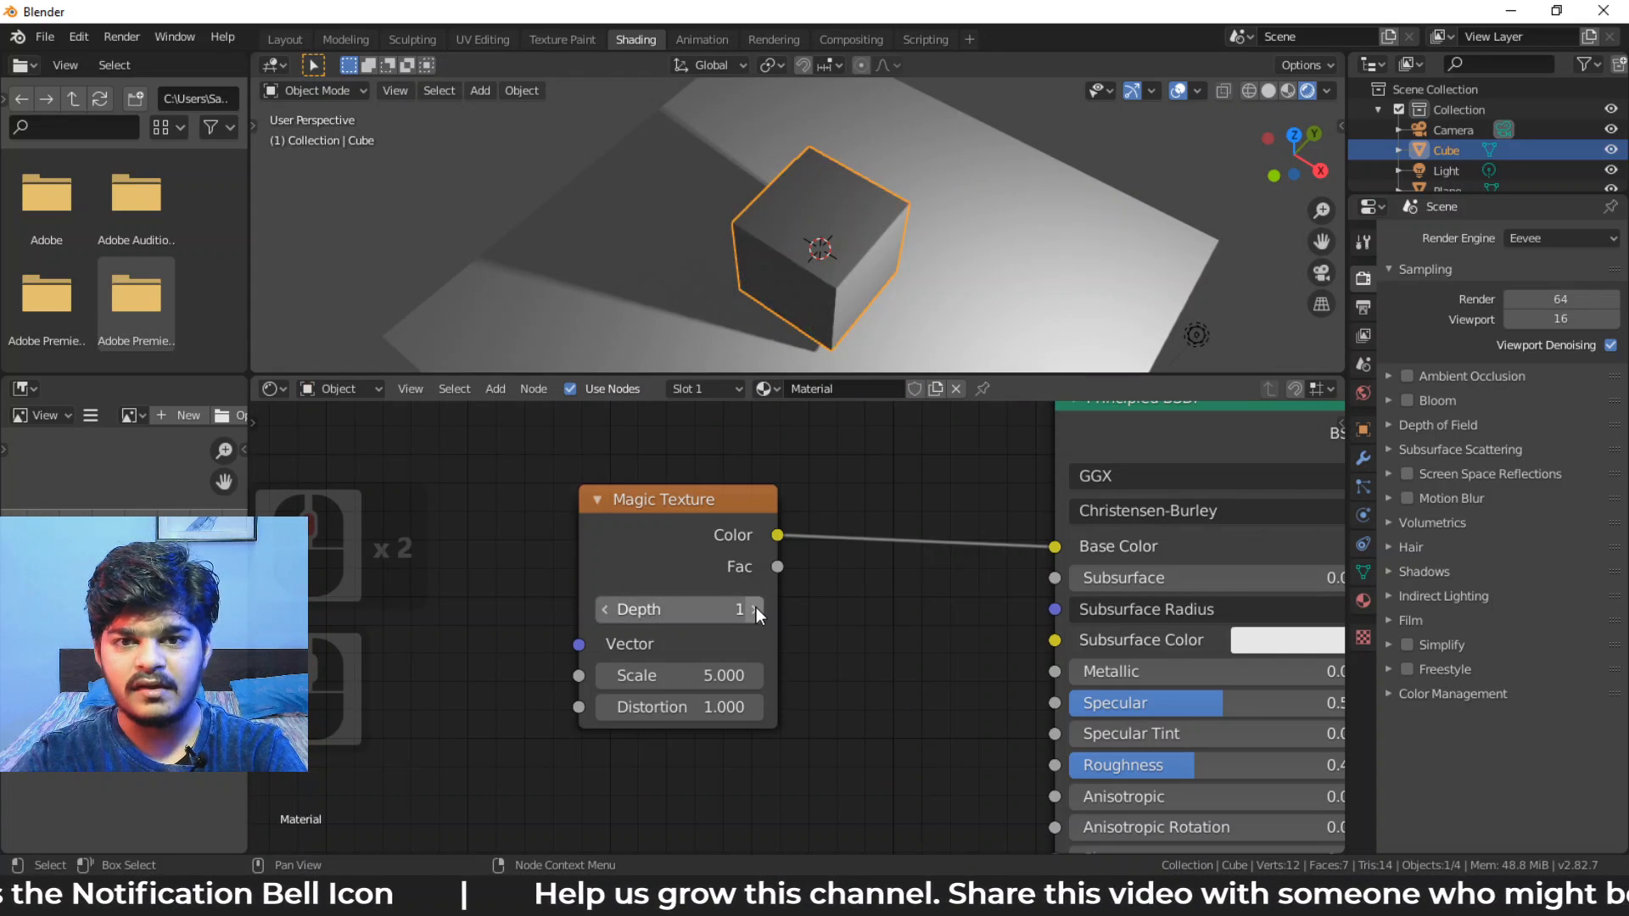
pyautogui.scroll(2, 849, 307)
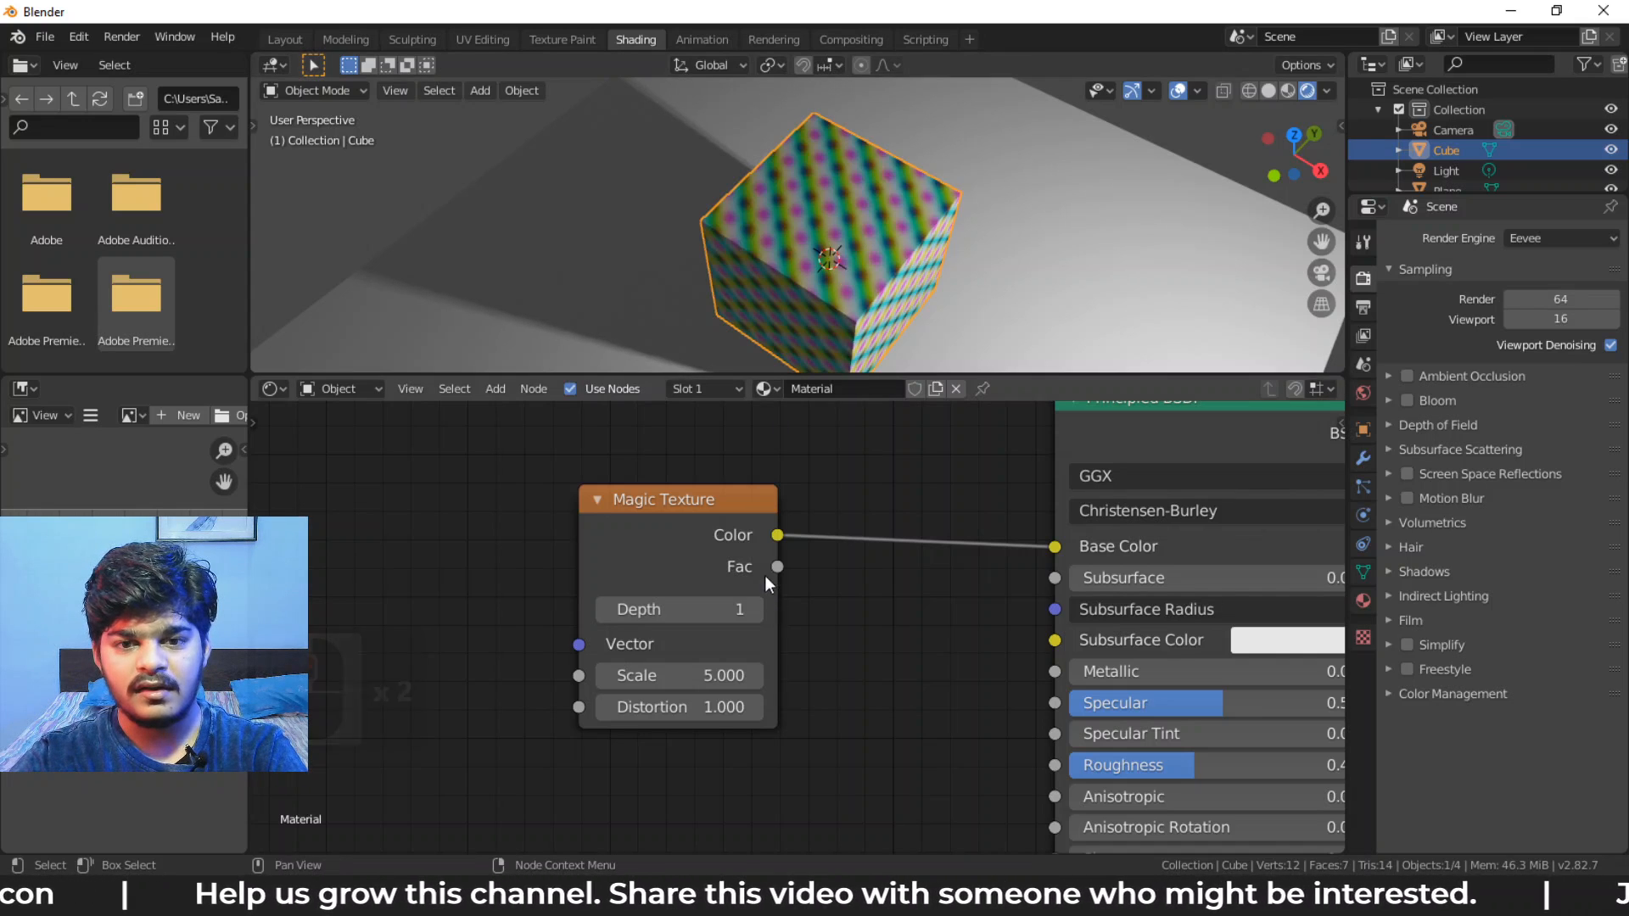
pyautogui.click(753, 611)
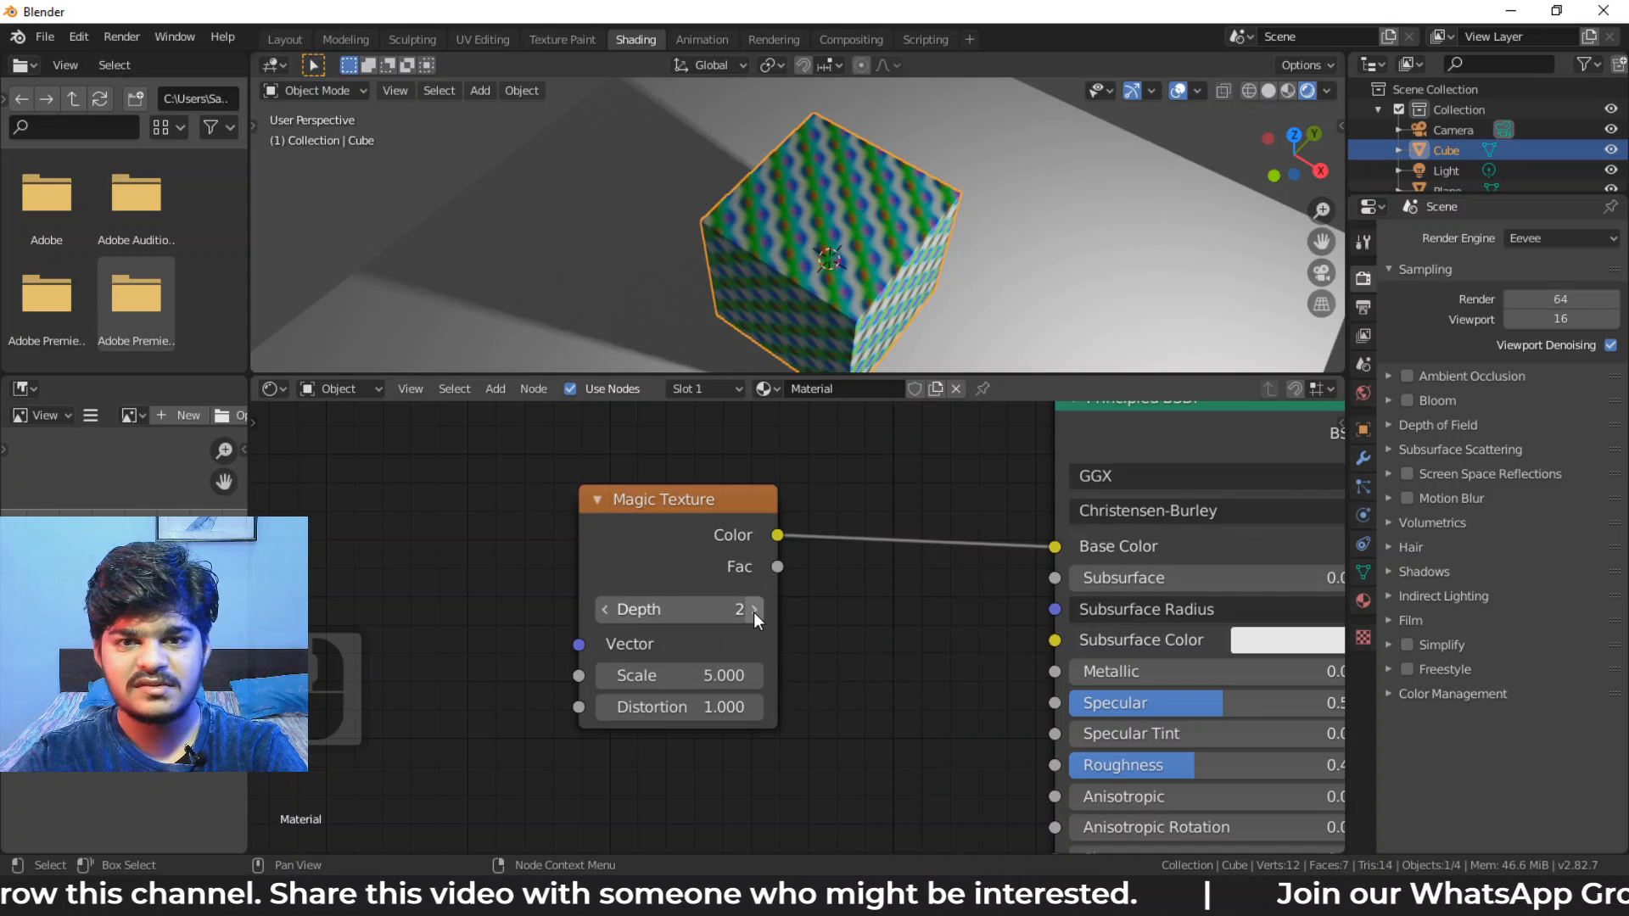
pyautogui.click(753, 611)
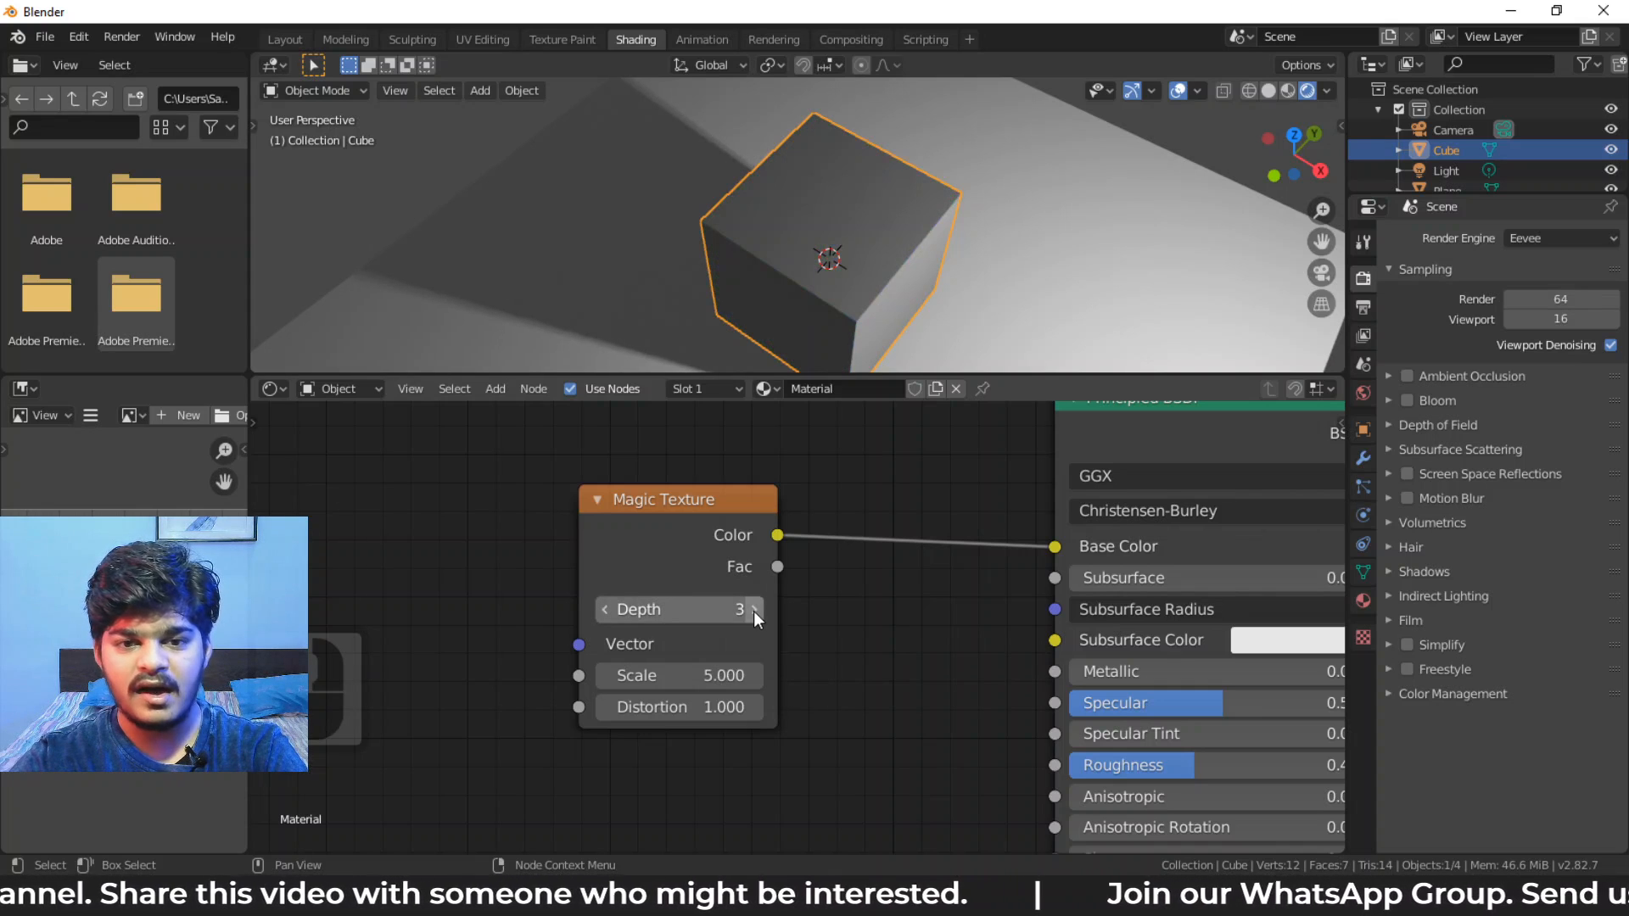
pyautogui.click(755, 610)
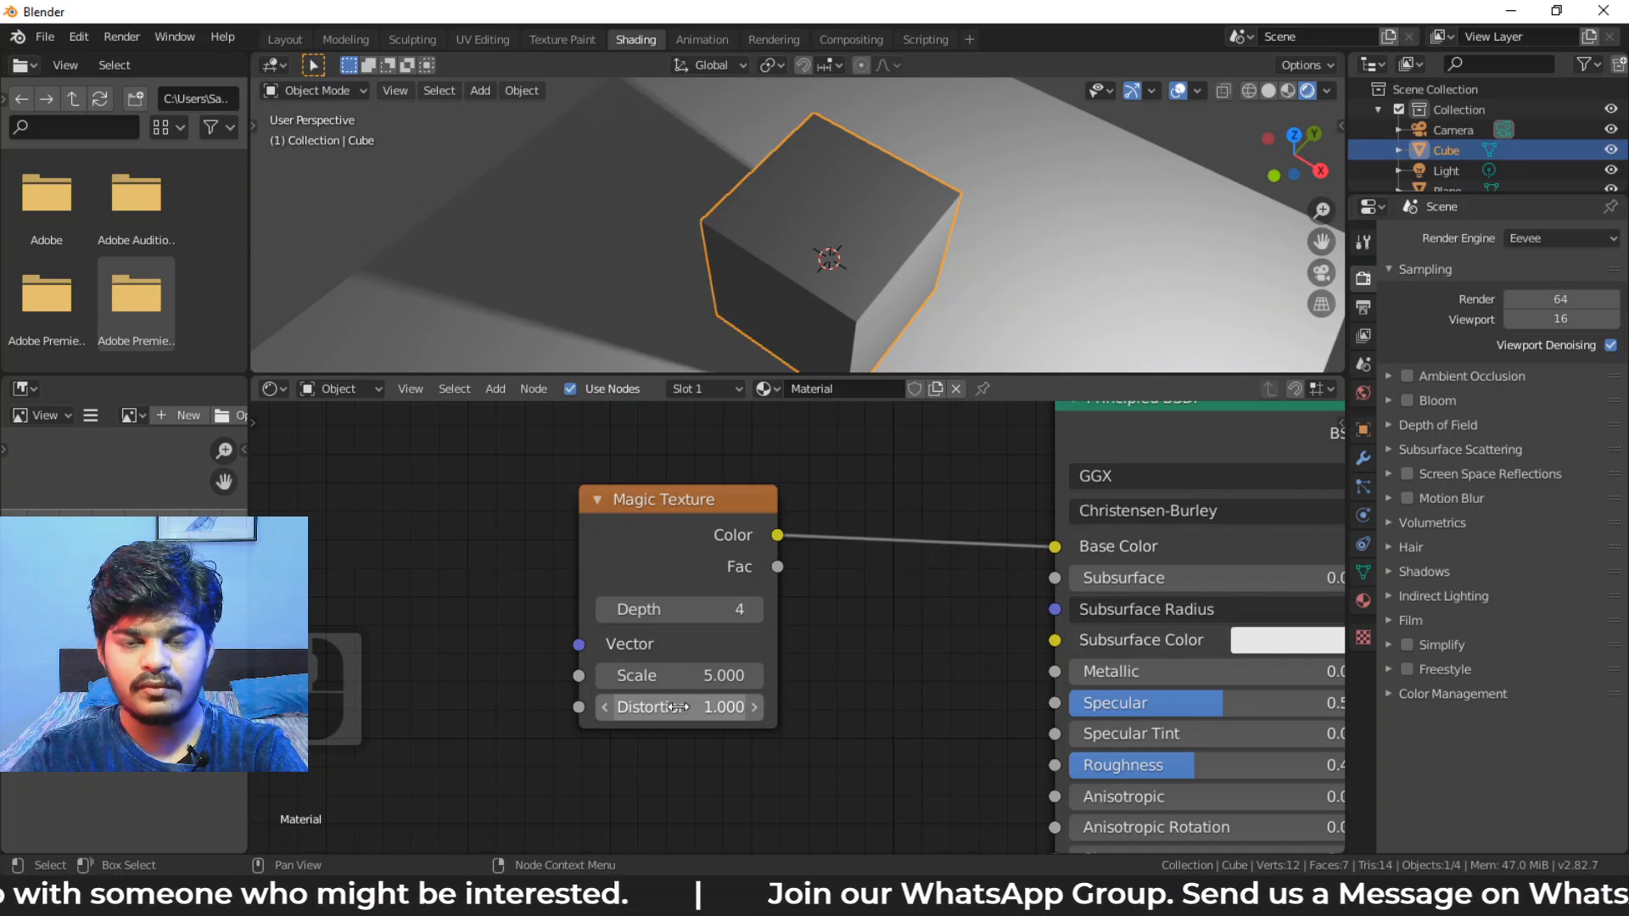
# Raise the Magic Texture's Depth to 5, check the pattern on the cube, and delete the node
pyautogui.click(756, 603)
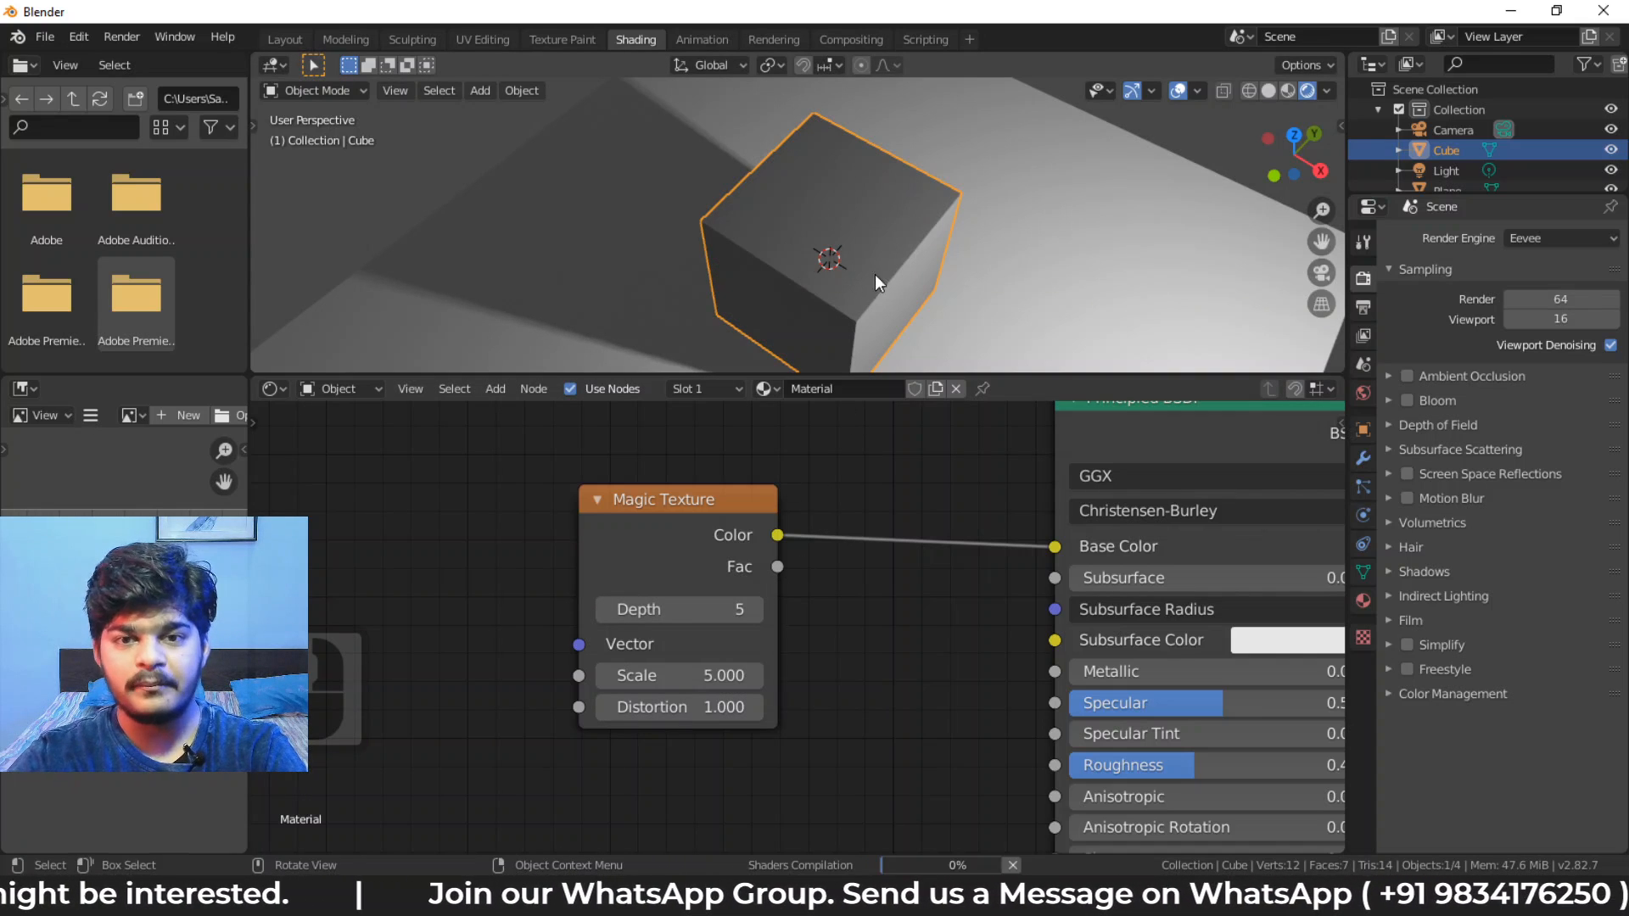
pyautogui.click(723, 501)
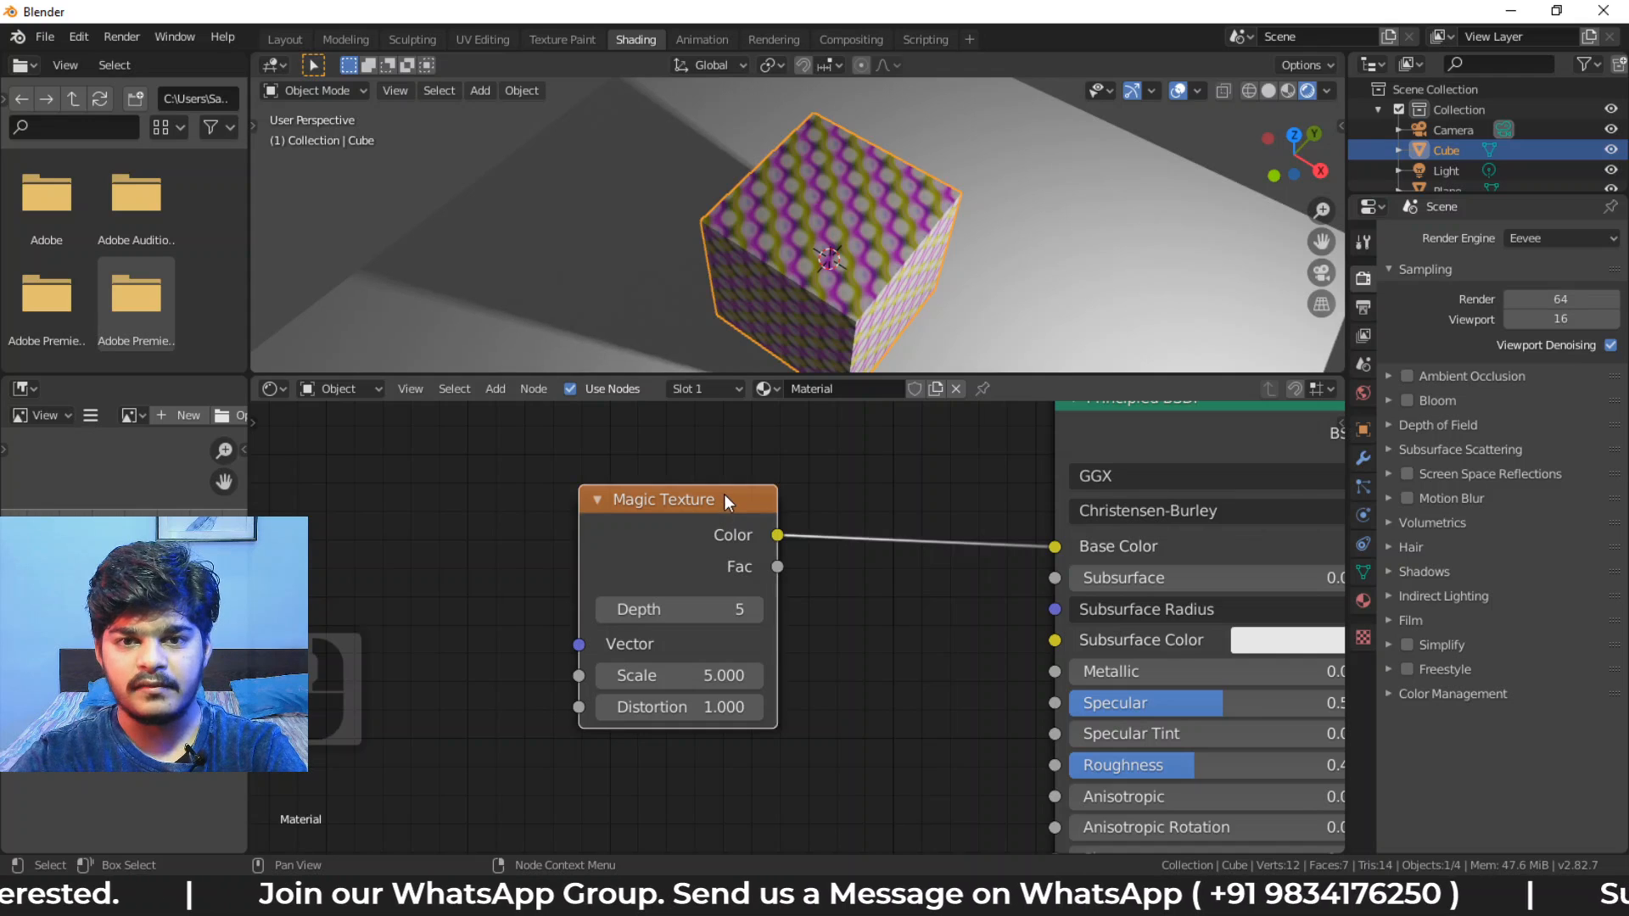
pyautogui.press('Delete')
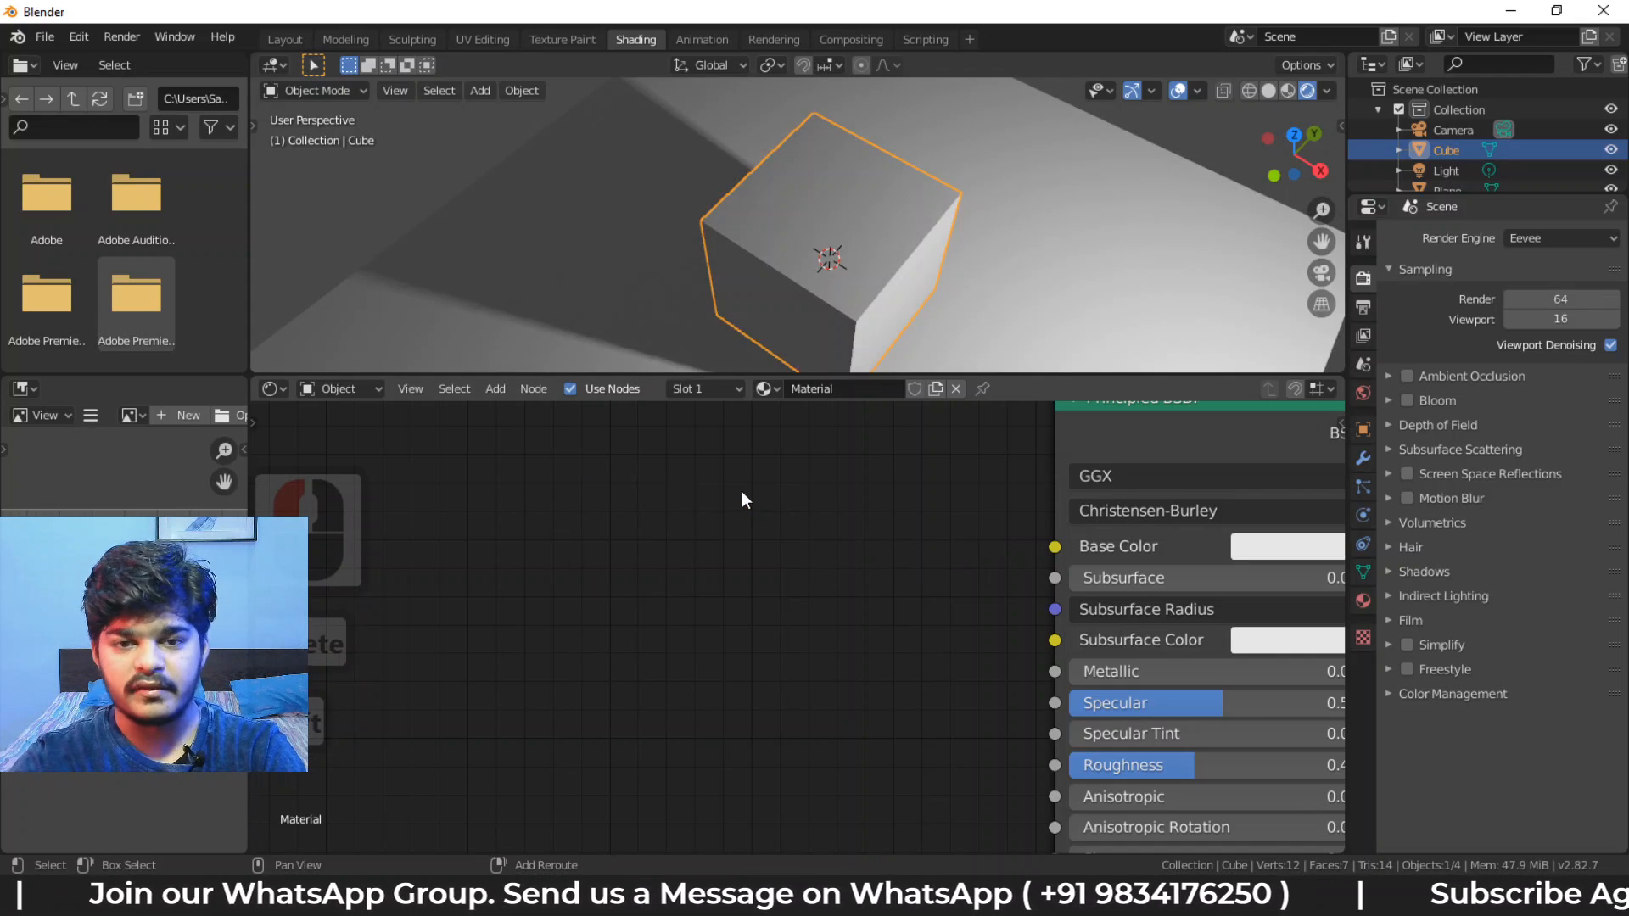
# Add a Musgrave Texture node beside the Principled BSDF and link its Fac output to Base Color
pyautogui.hotkey('shift', 'a')
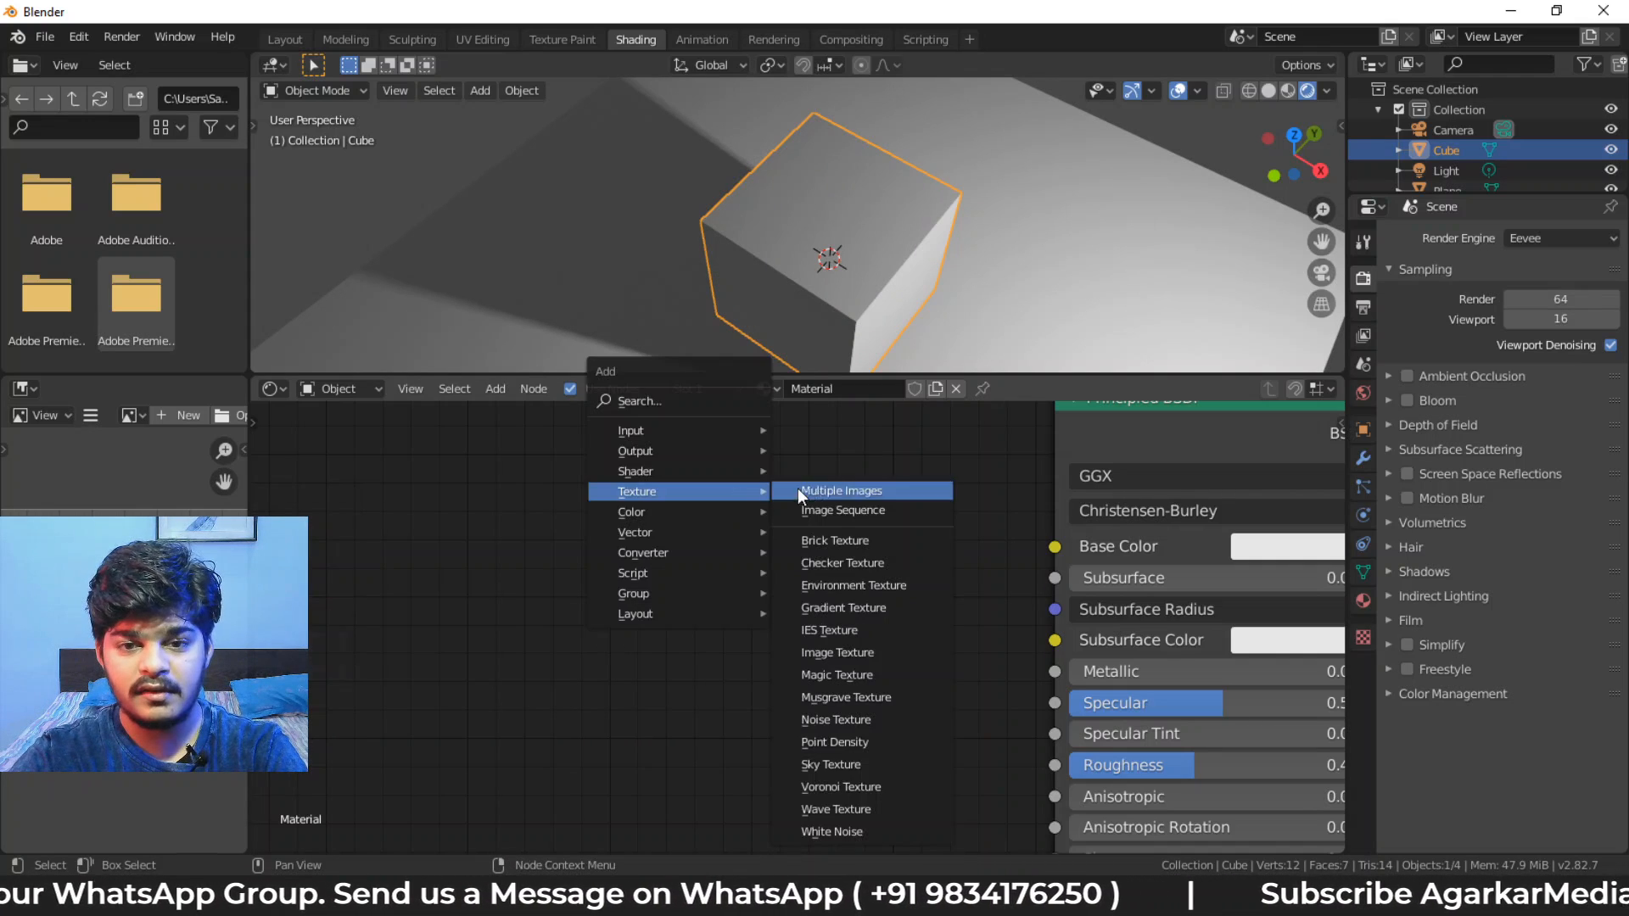
pyautogui.click(862, 698)
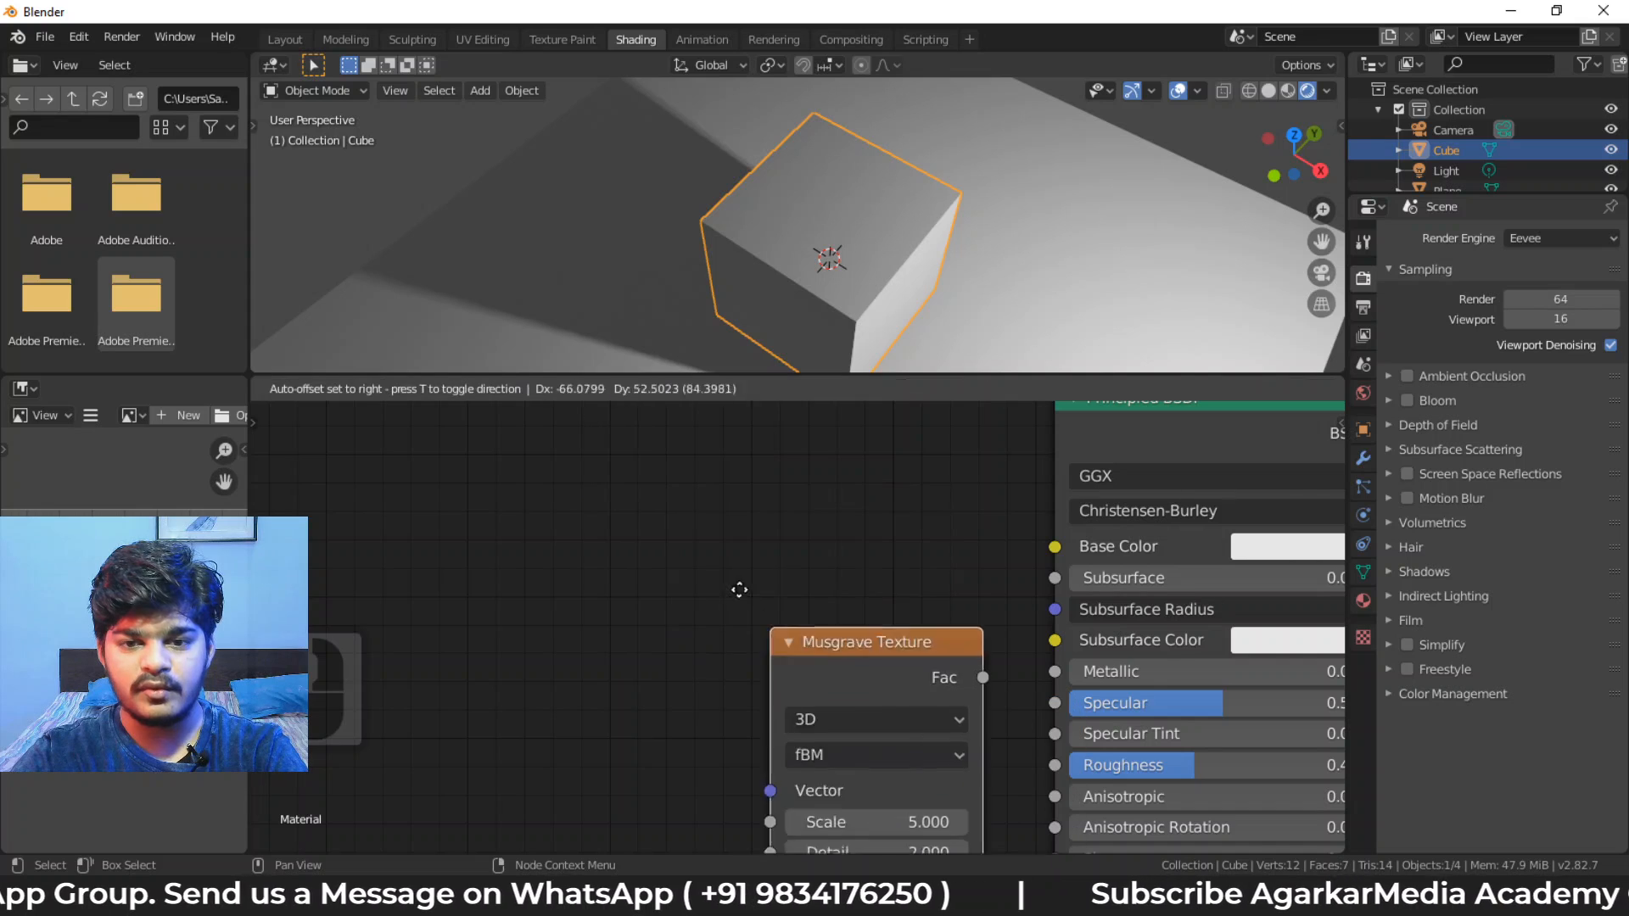
pyautogui.click(647, 520)
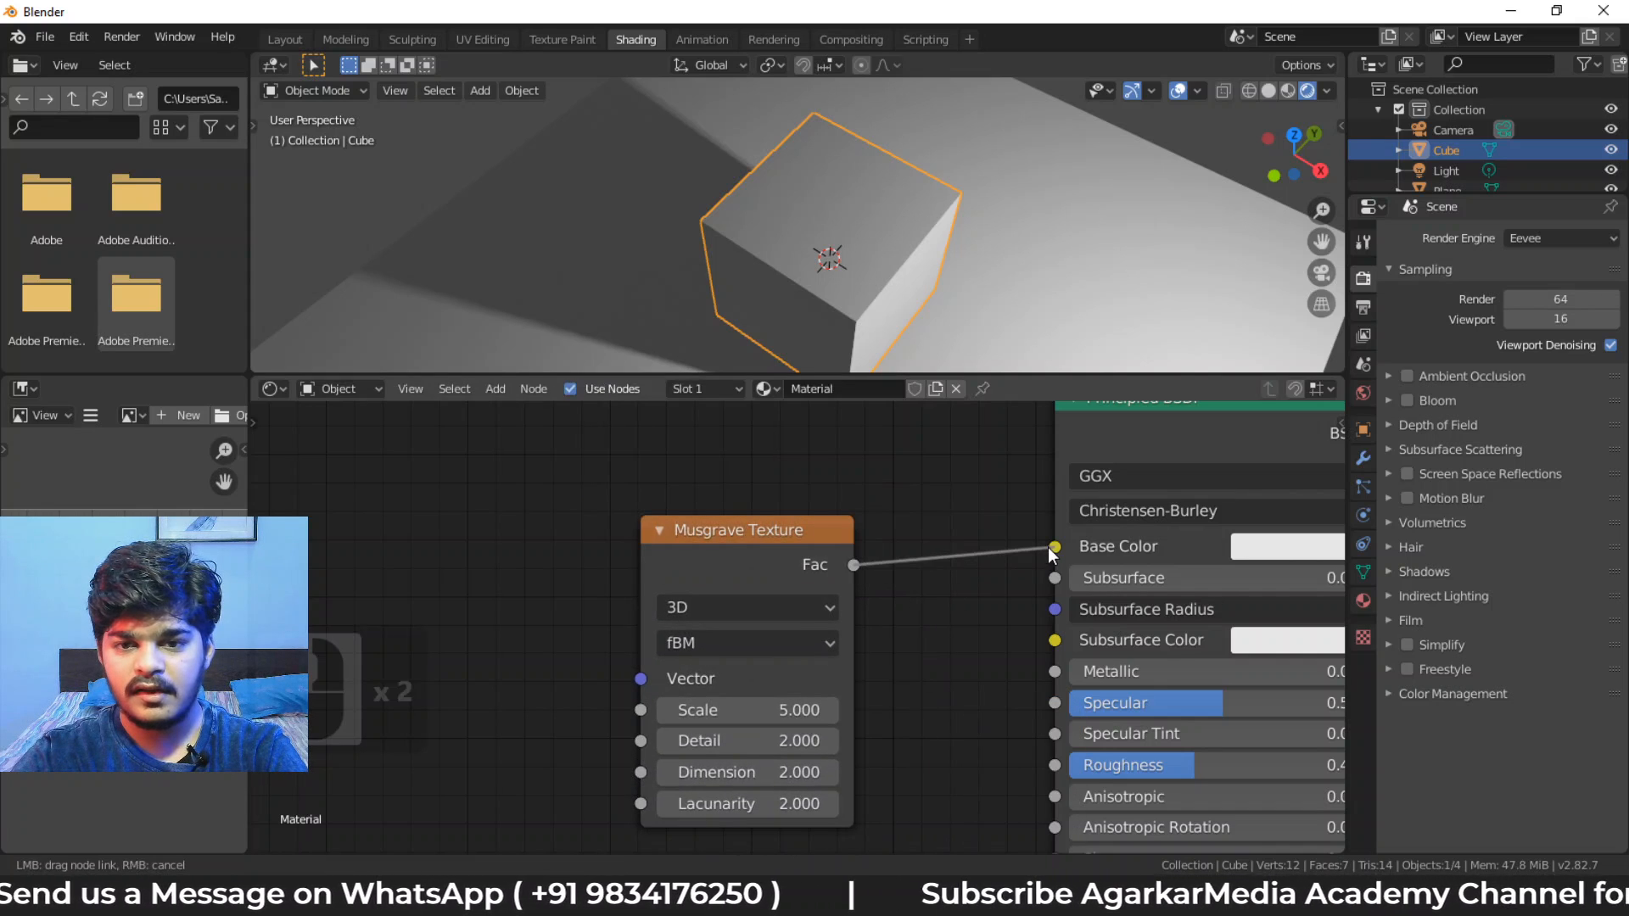
pyautogui.moveTo(1047, 547); pyautogui.dragTo(1052, 547)
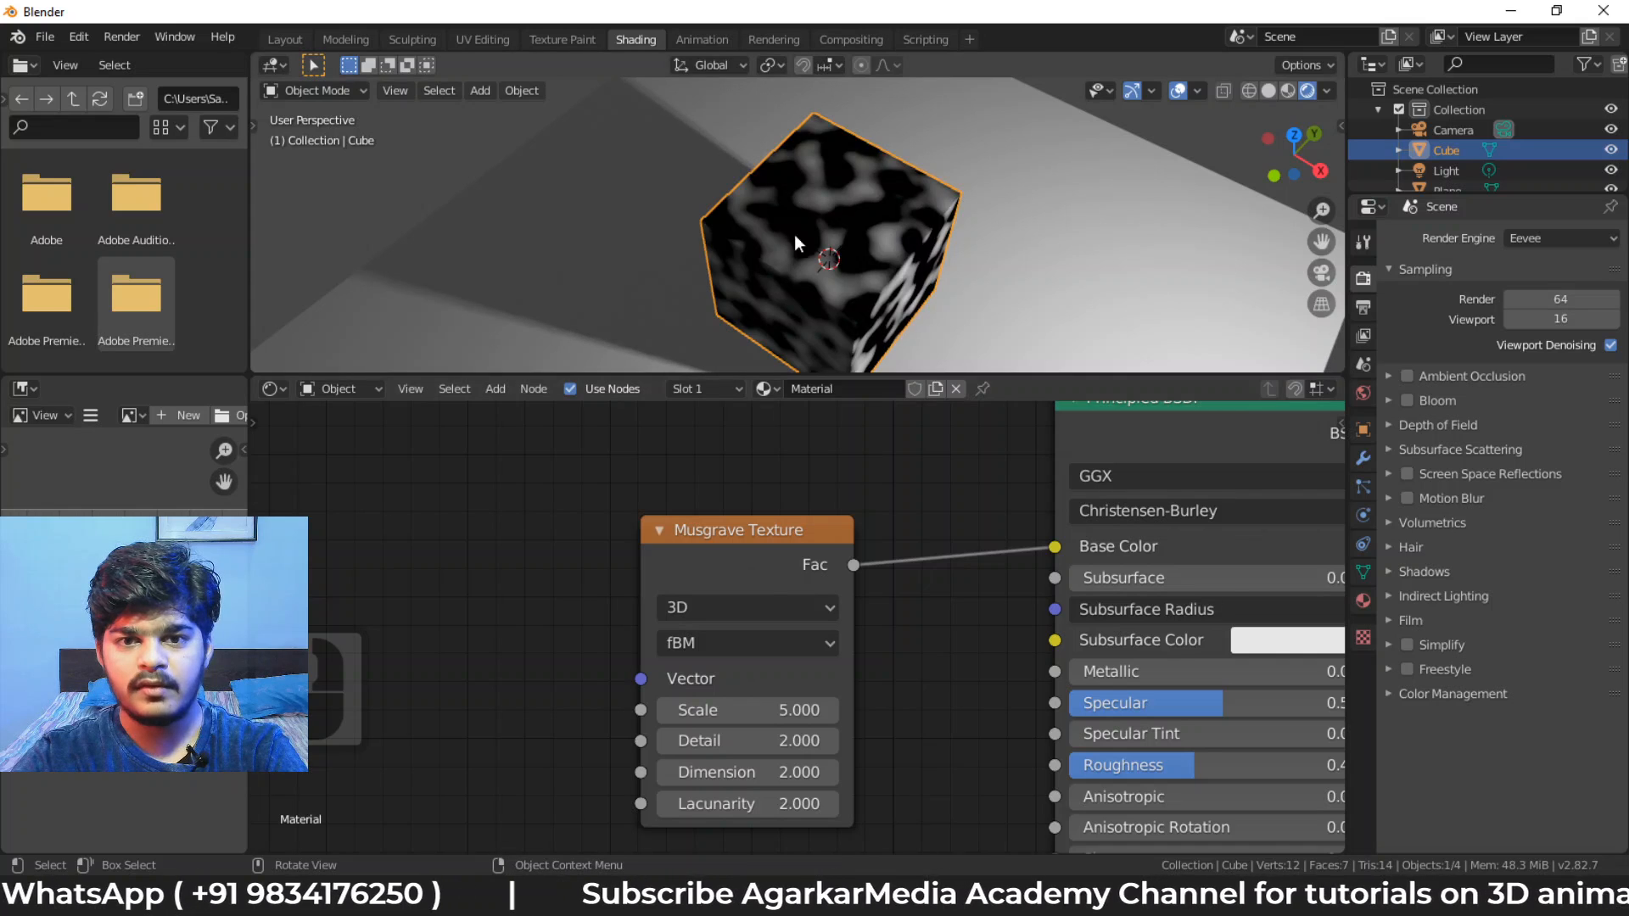
pyautogui.moveTo(808, 246); pyautogui.dragTo(732, 136, button='middle')
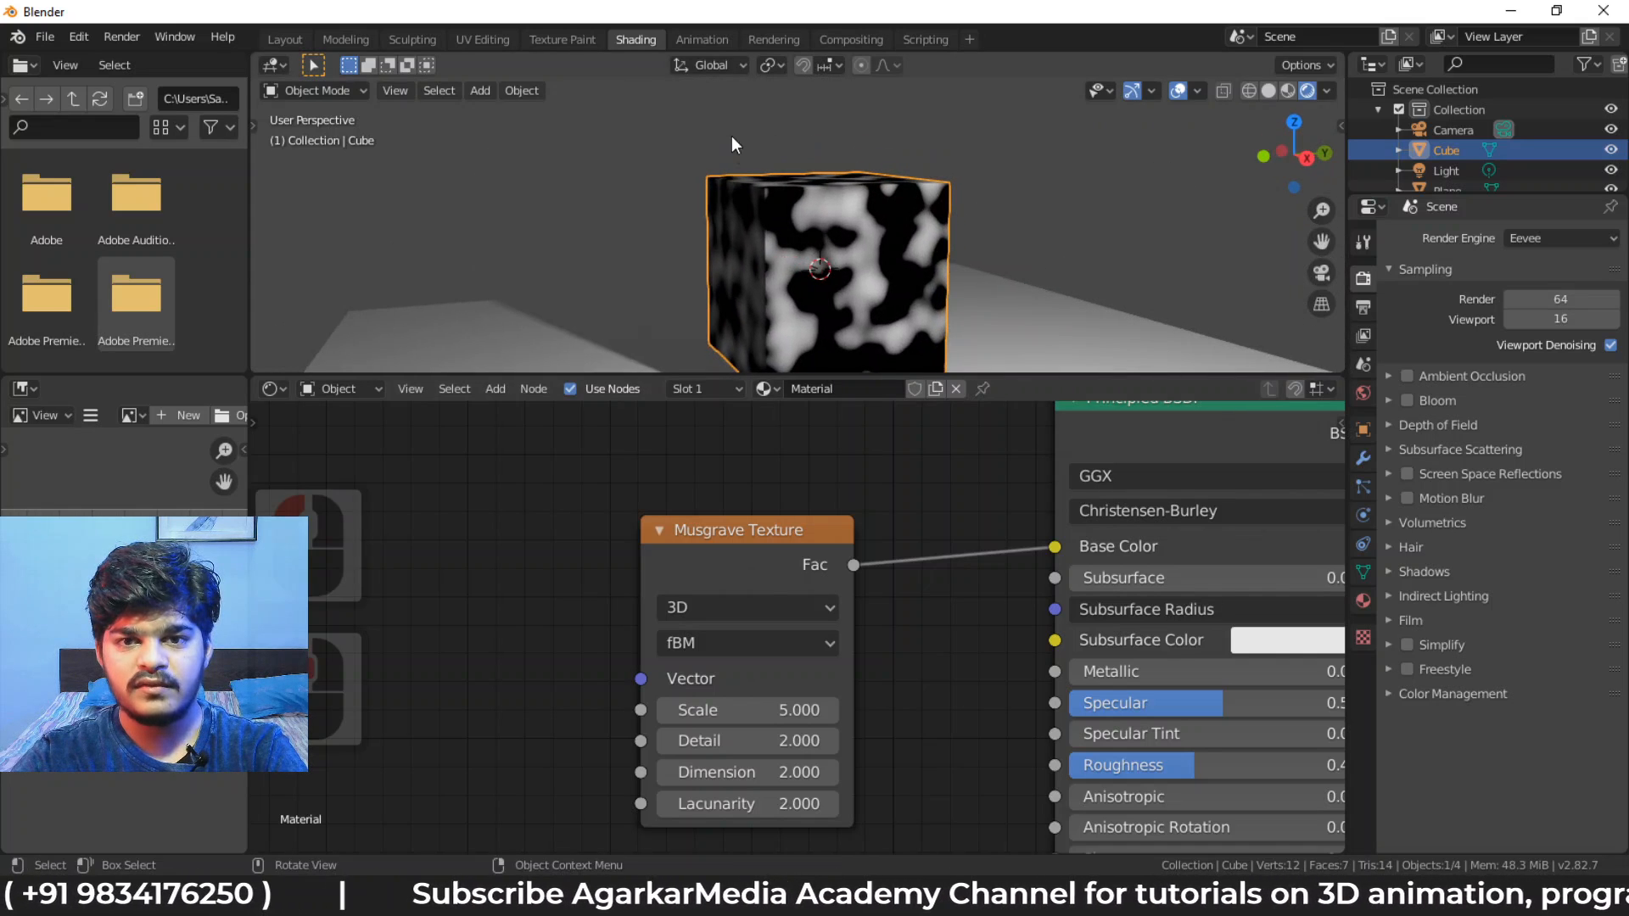
pyautogui.keyDown('shift'); pyautogui.moveTo(782, 248); pyautogui.dragTo(859, 245, button='middle'); pyautogui.keyUp('shift')
# Link the Mapping node's Vector output to the Musgrave Texture's Vector input and check the pattern on the cube's face
pyautogui.moveTo(507, 543); pyautogui.dragTo(773, 459, button='middle')
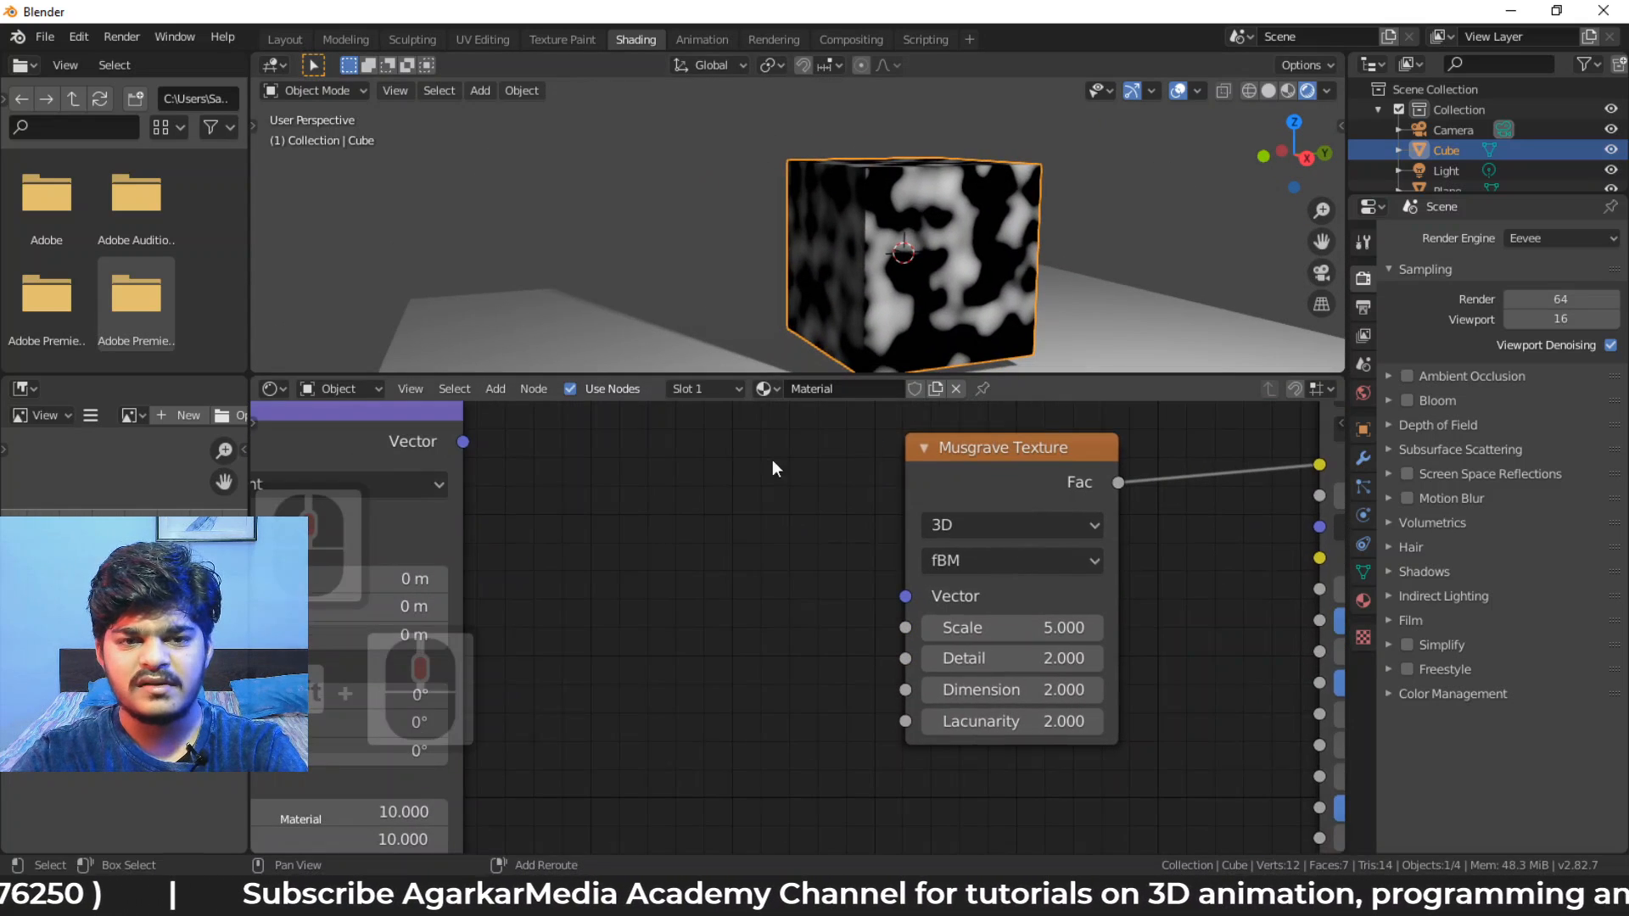
pyautogui.moveTo(462, 441); pyautogui.dragTo(906, 596)
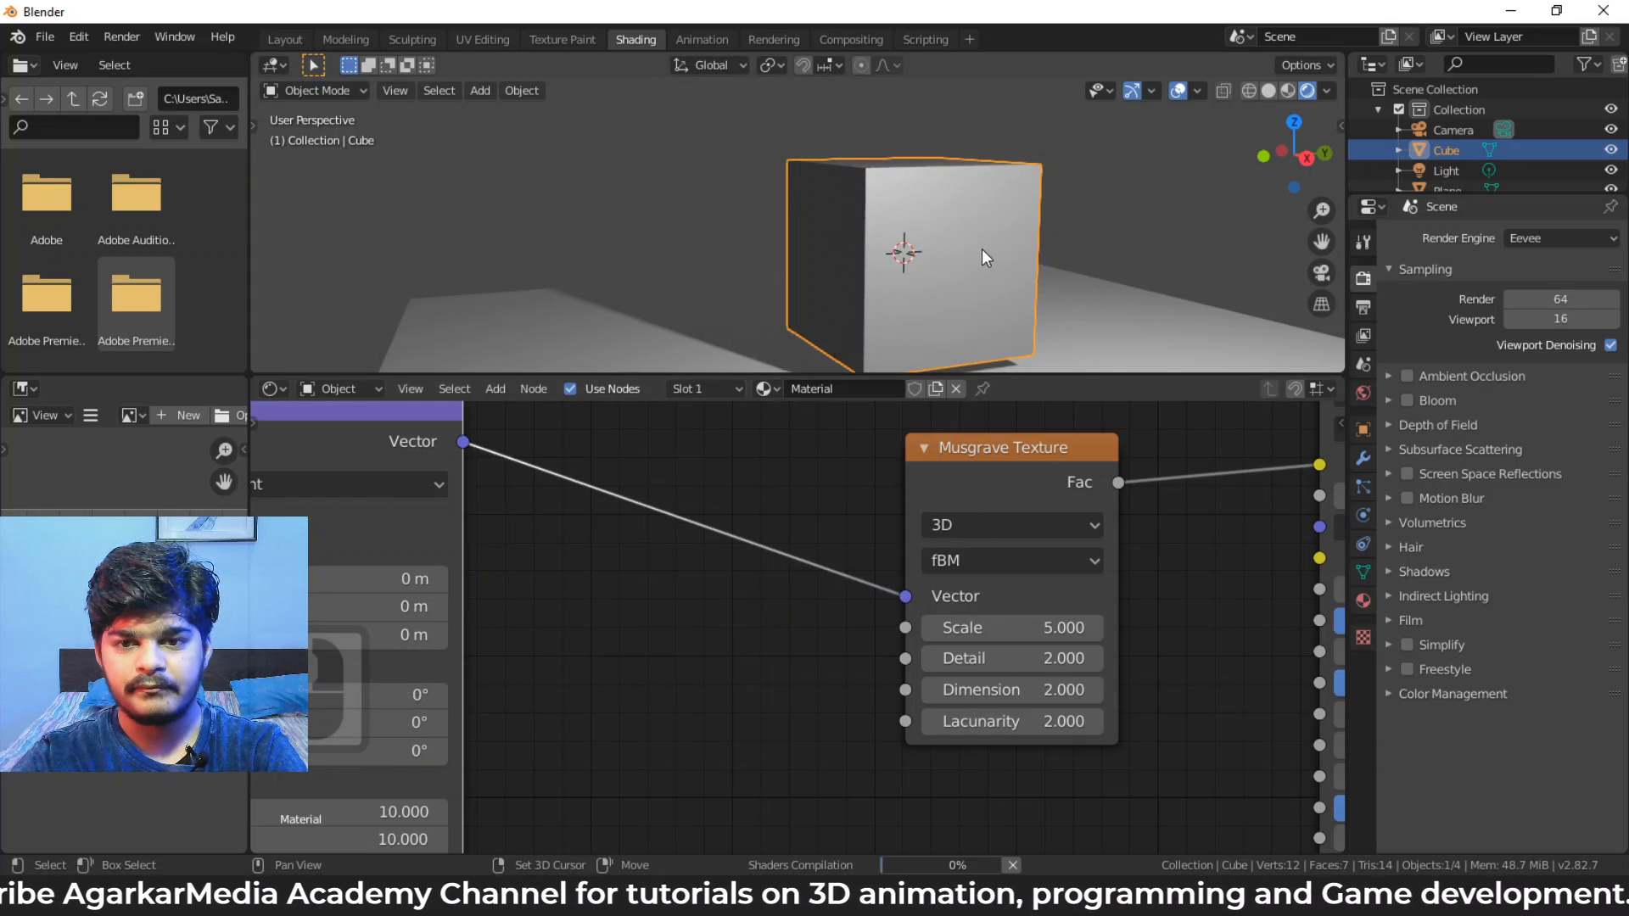
pyautogui.keyDown('shift'); pyautogui.moveTo(981, 248); pyautogui.dragTo(833, 266, button='middle'); pyautogui.keyUp('shift')
pyautogui.scroll(5, 830, 270)
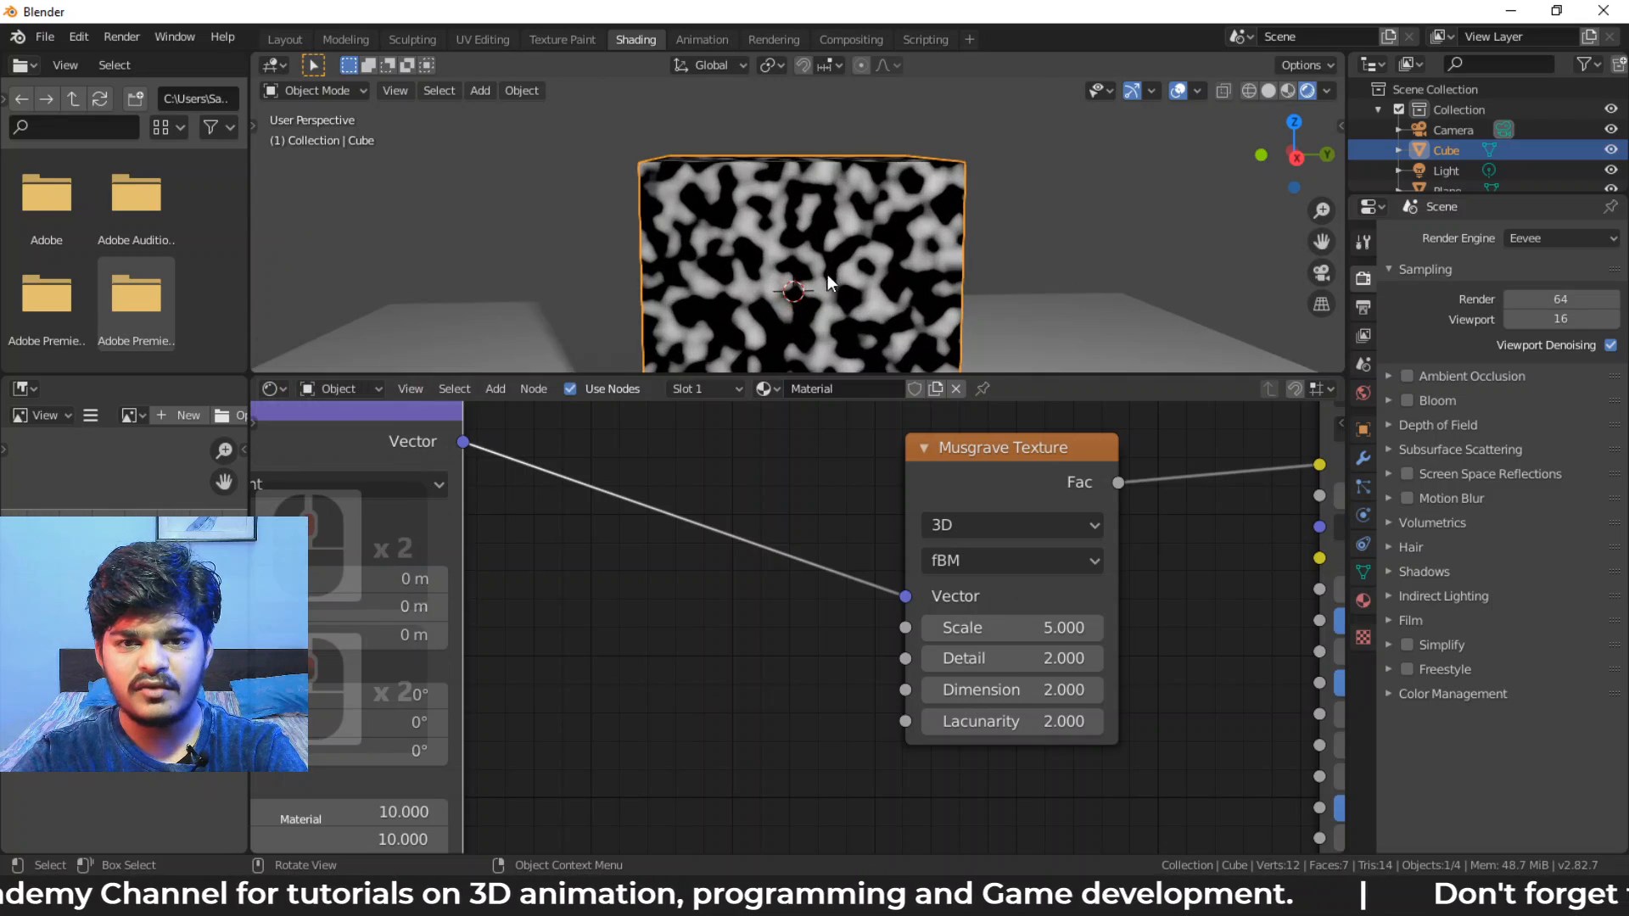
# Set the Musgrave Texture's Scale to 3.7 and try Detail at 0 before raising it to 16
pyautogui.moveTo(1000, 639)
pyautogui.mouseDown()
pyautogui.moveTo(1015, 638)
pyautogui.moveTo(960, 638)
pyautogui.moveTo(1172, 638)
pyautogui.moveTo(932, 638)
pyautogui.moveTo(1017, 639)
pyautogui.moveTo(975, 638)
pyautogui.mouseUp()
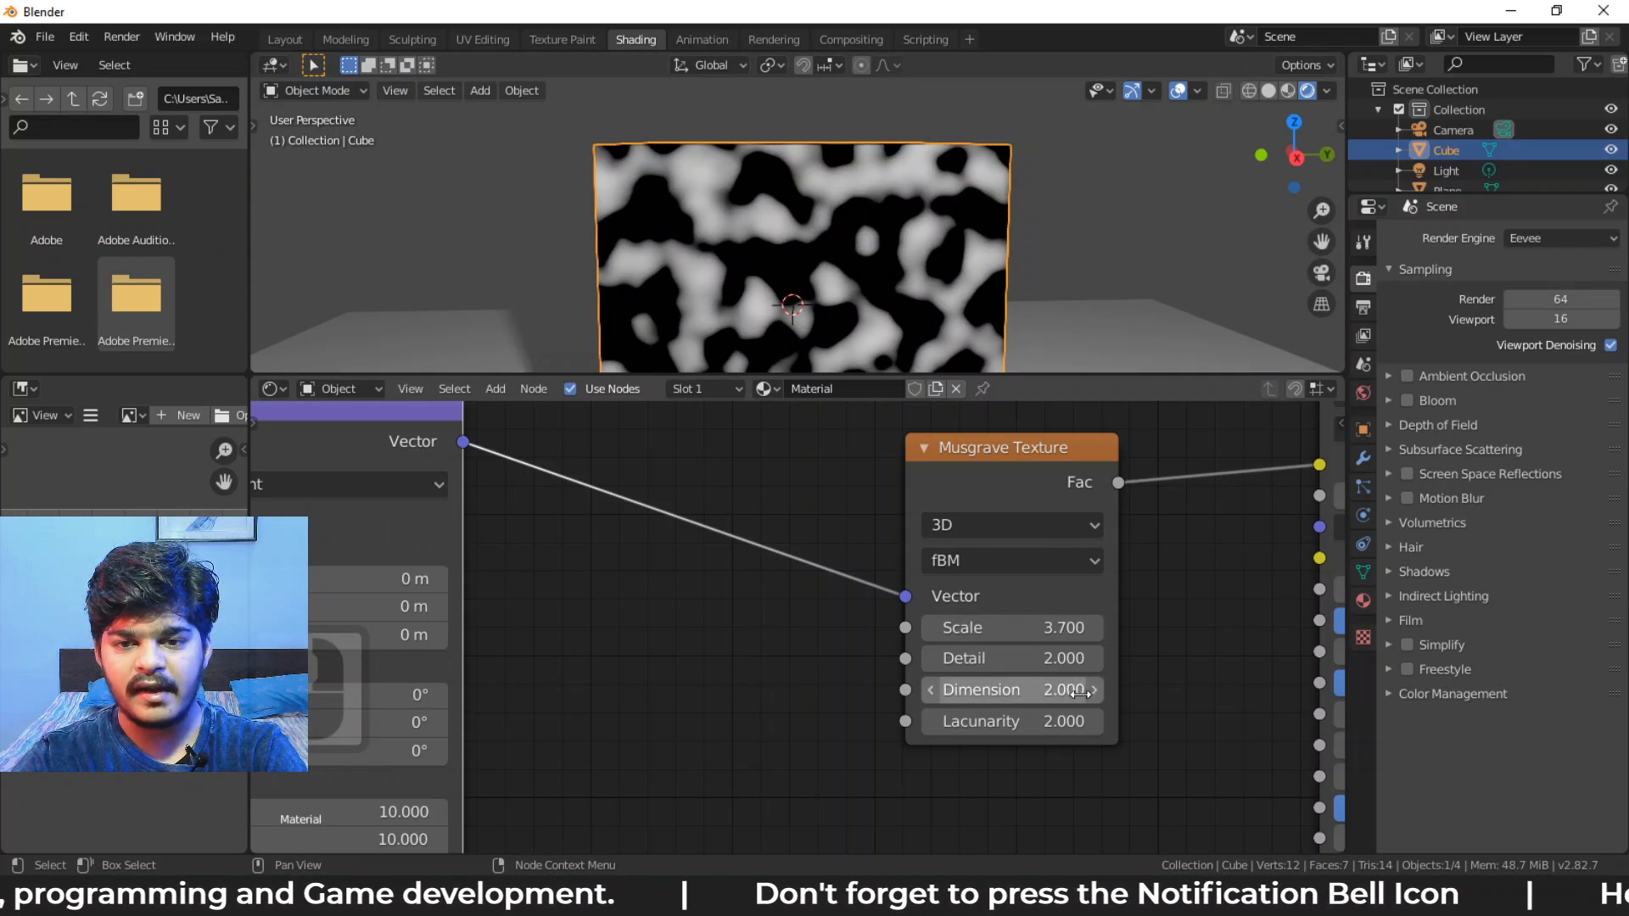
pyautogui.moveTo(1009, 658); pyautogui.dragTo(920, 659)
pyautogui.scroll(-3, 899, 255)
pyautogui.scroll(-2, 896, 253)
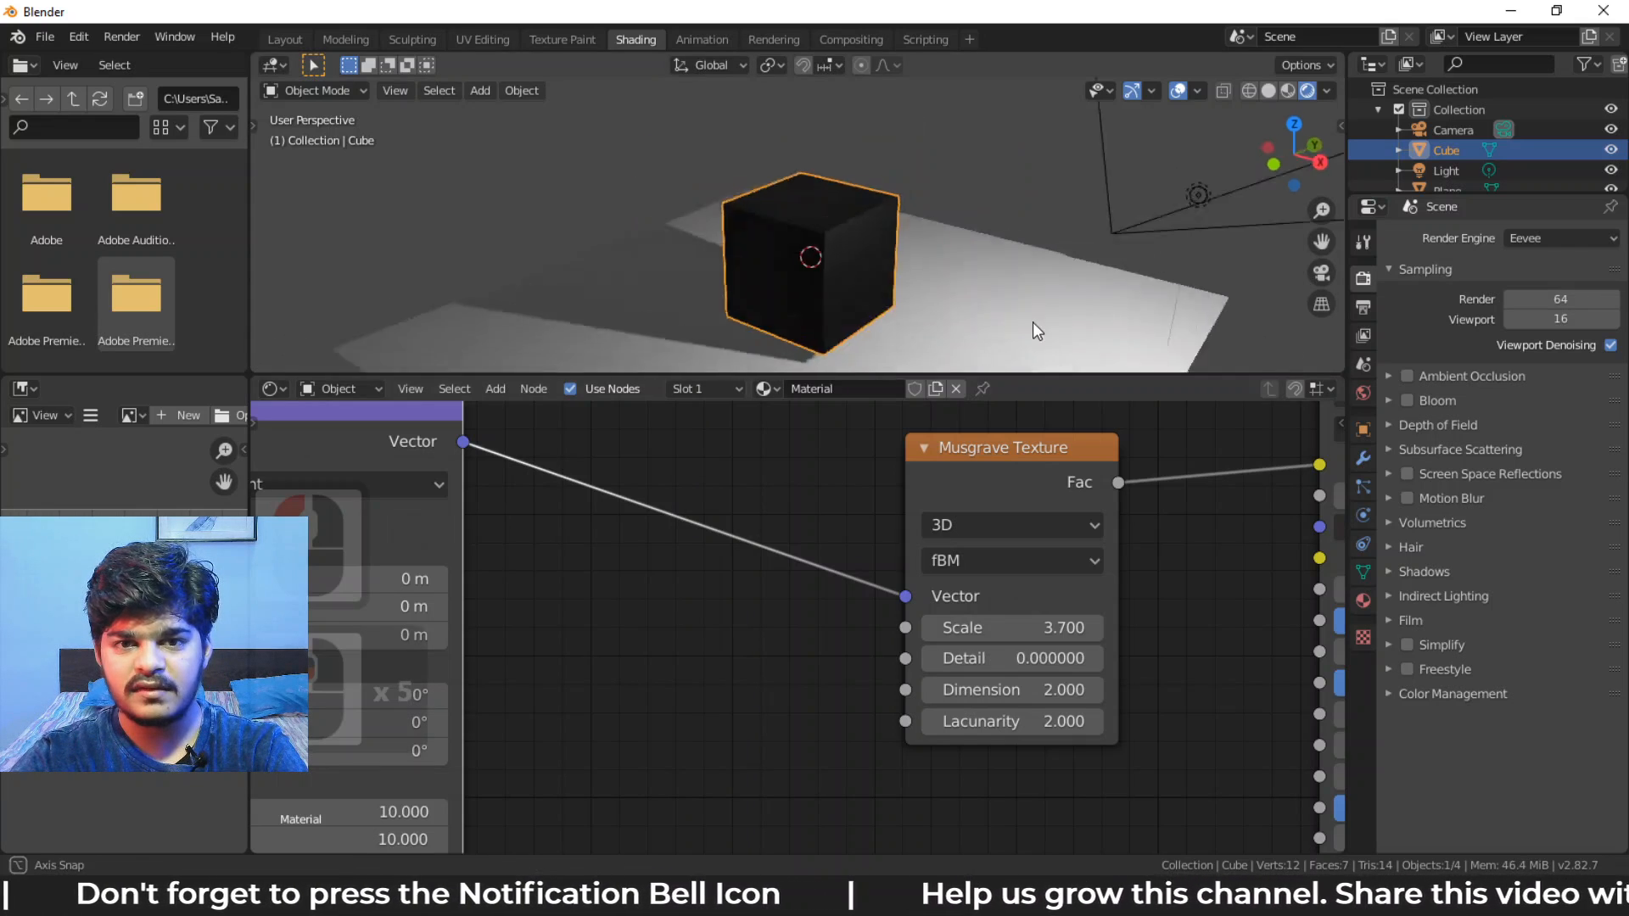
pyautogui.moveTo(1031, 323); pyautogui.dragTo(1035, 357, button='middle')
pyautogui.moveTo(1046, 659); pyautogui.dragTo(1094, 658)
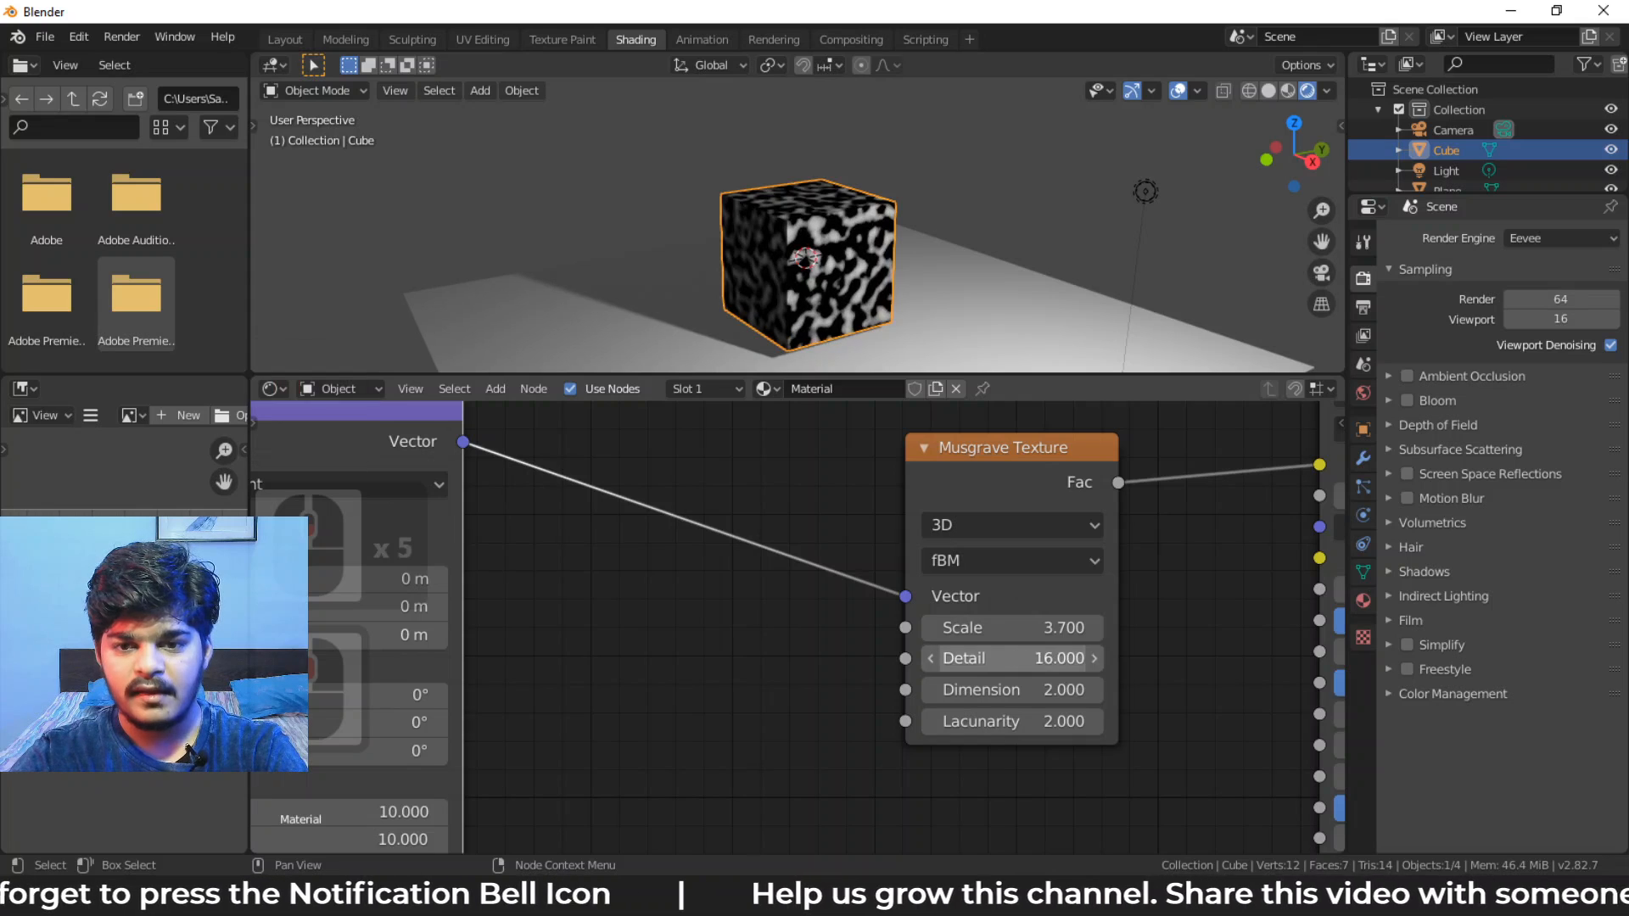
# Set the Musgrave Texture's Dimension to 29.3 and Lacunarity to 5.3, and inspect the pattern on the cube
pyautogui.moveTo(1009, 690); pyautogui.dragTo(1188, 689)
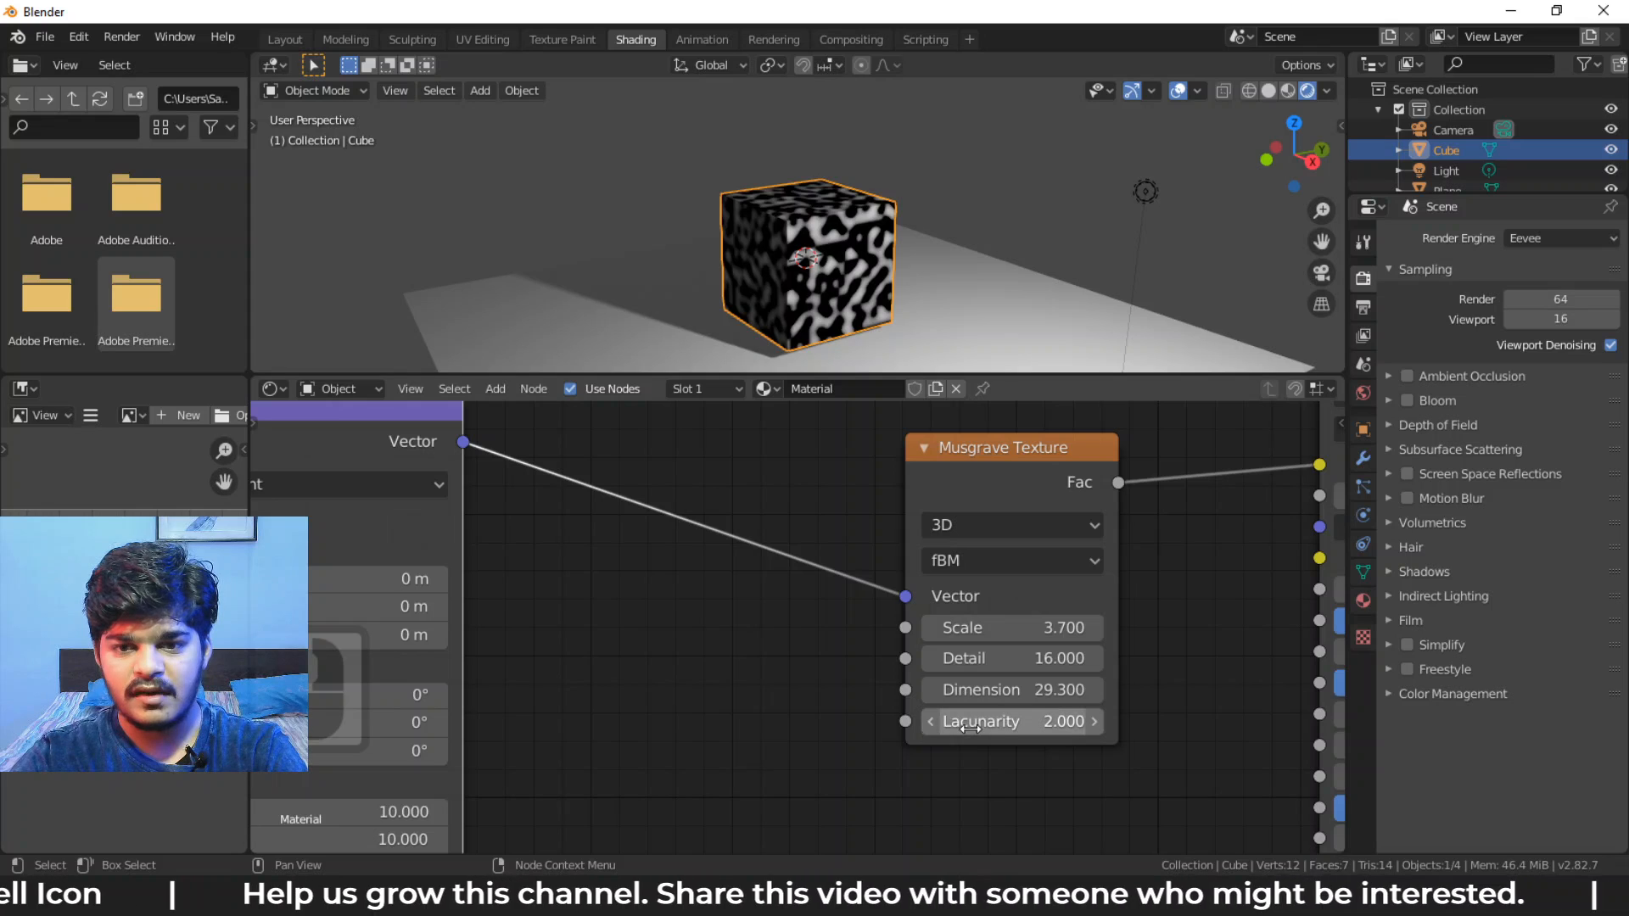
pyautogui.moveTo(977, 730); pyautogui.dragTo(1014, 721)
pyautogui.moveTo(793, 293); pyautogui.dragTo(827, 266, button='middle')
pyautogui.scroll(3, 827, 266)
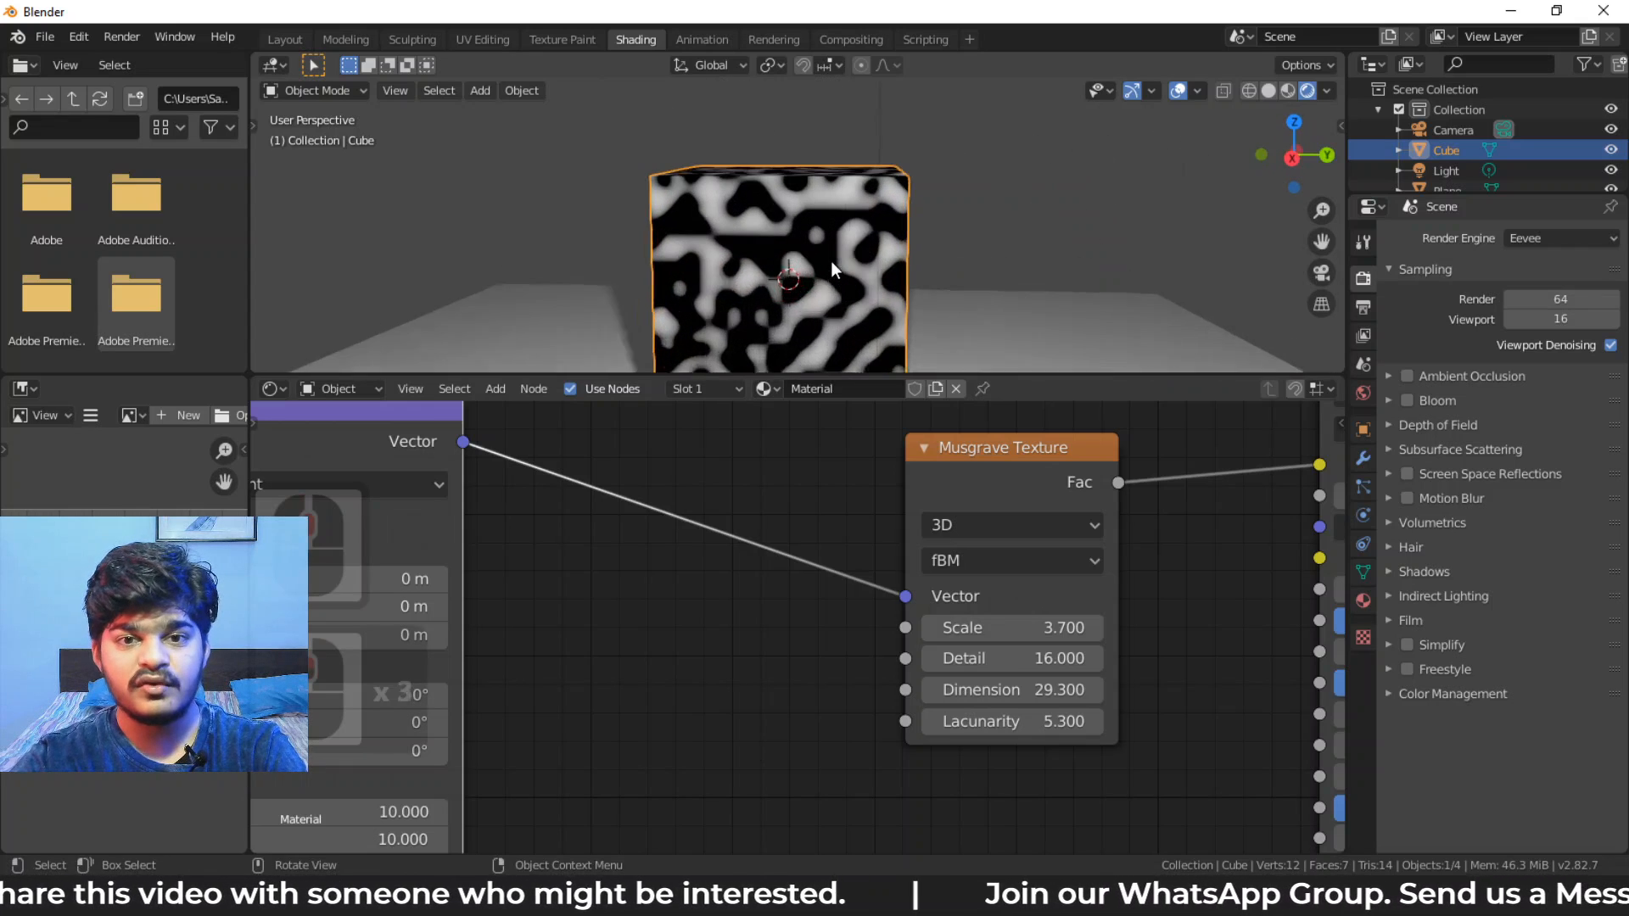
pyautogui.scroll(1, 831, 262)
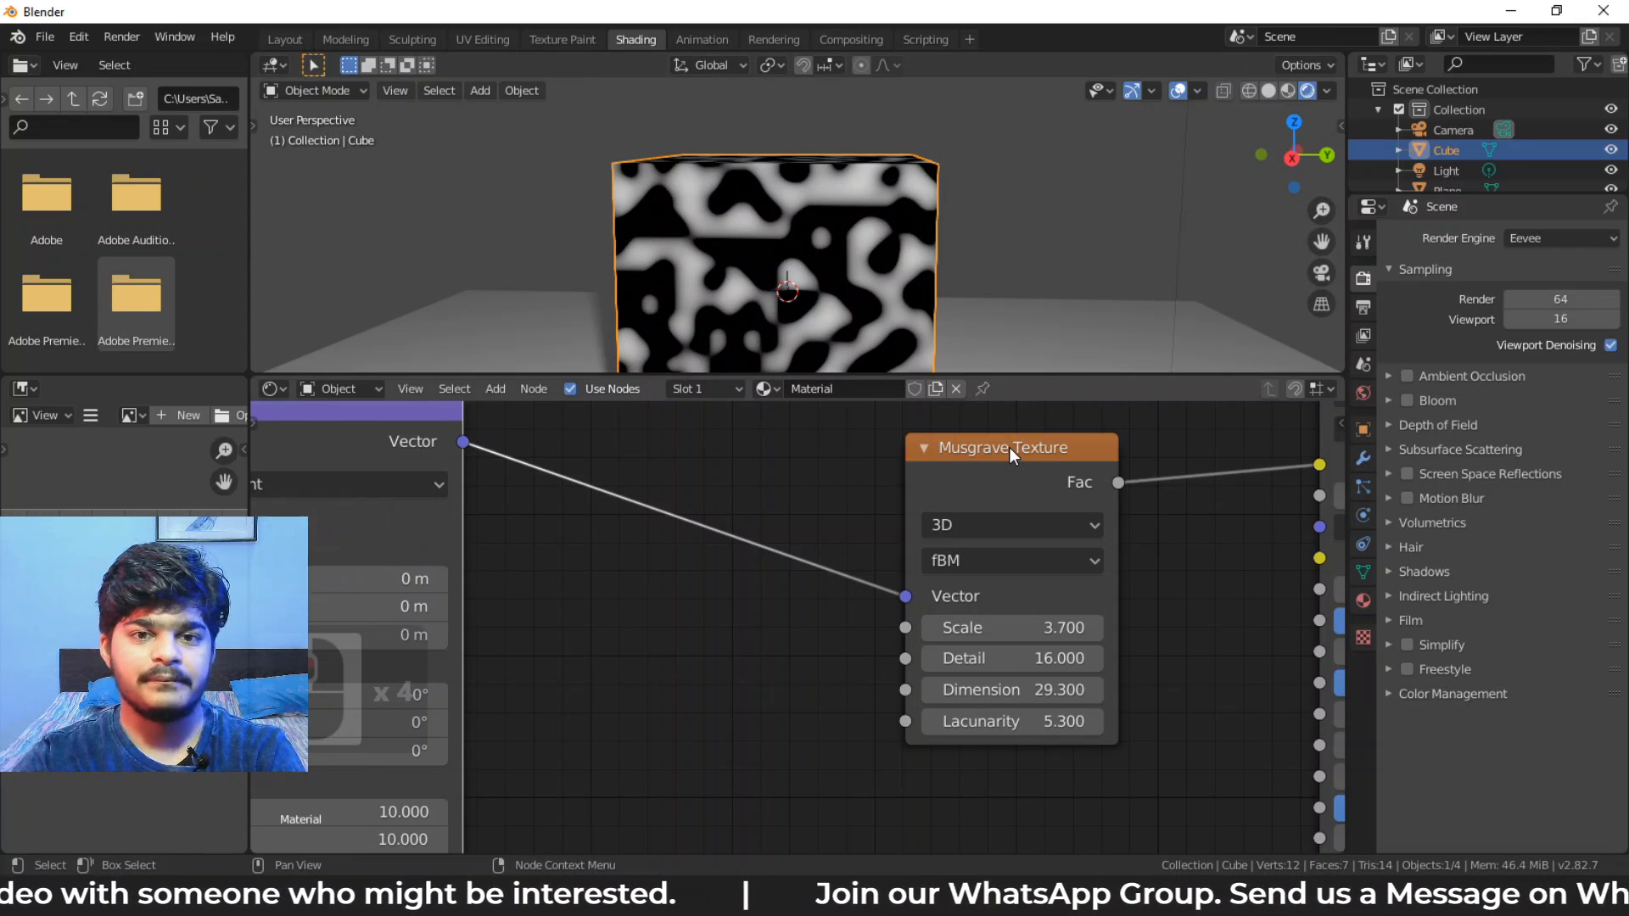
# Delete the Musgrave Texture node and place a Noise Texture node in its position
pyautogui.moveTo(1010, 446); pyautogui.dragTo(909, 462)
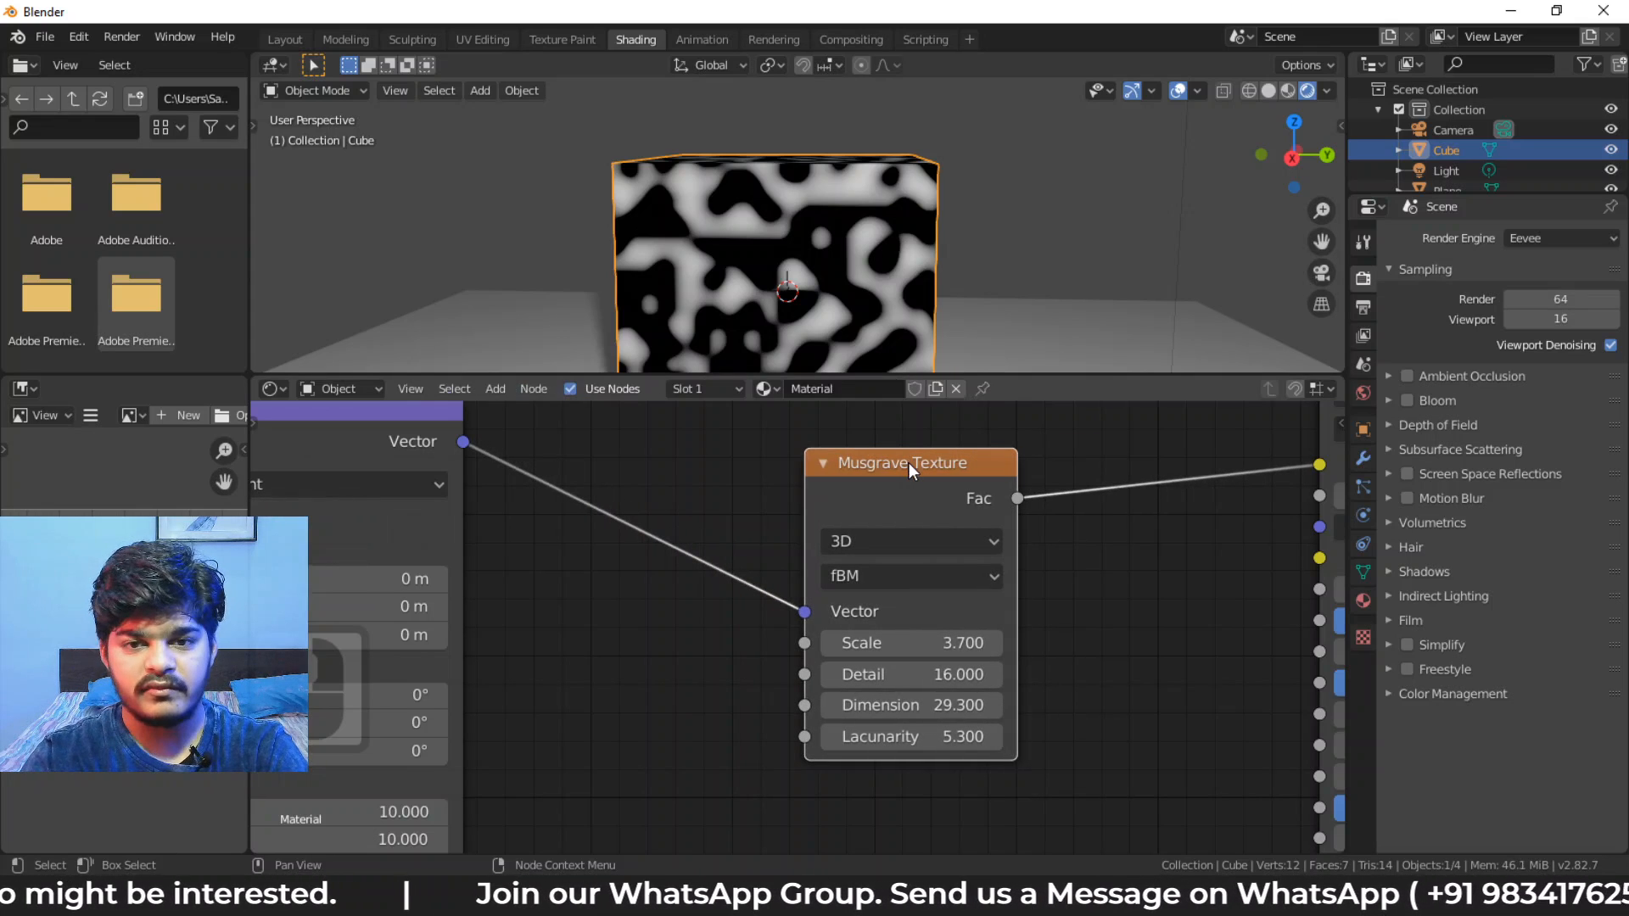
pyautogui.press('x')
pyautogui.hotkey('shift', 'a')
pyautogui.moveTo(909, 461)
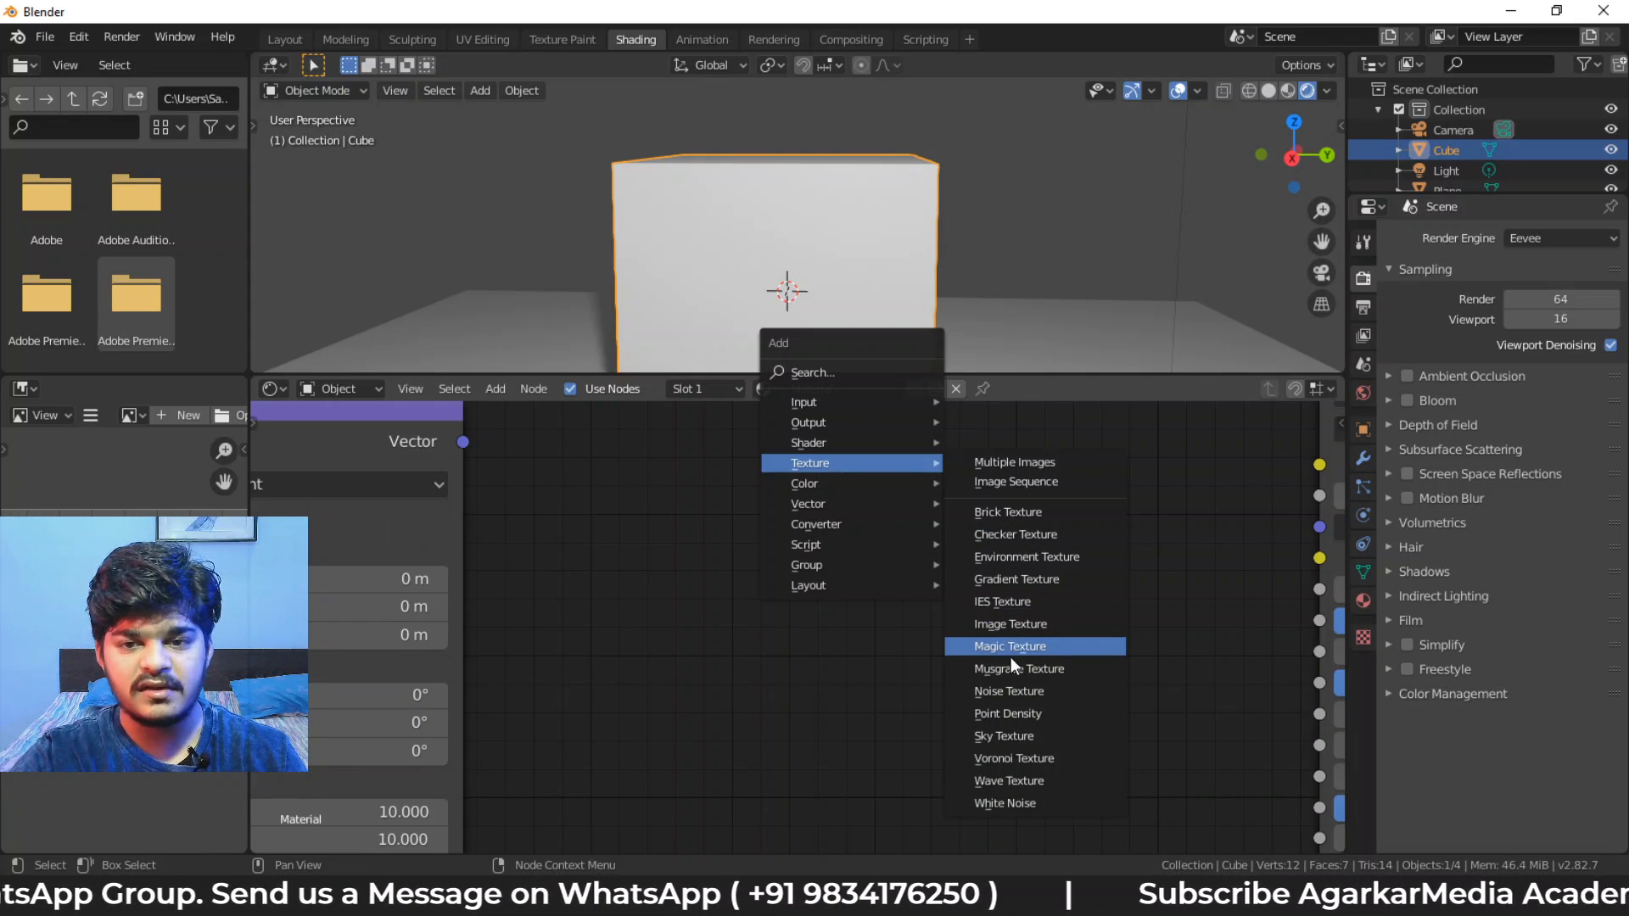
pyautogui.click(1018, 690)
pyautogui.click(775, 462)
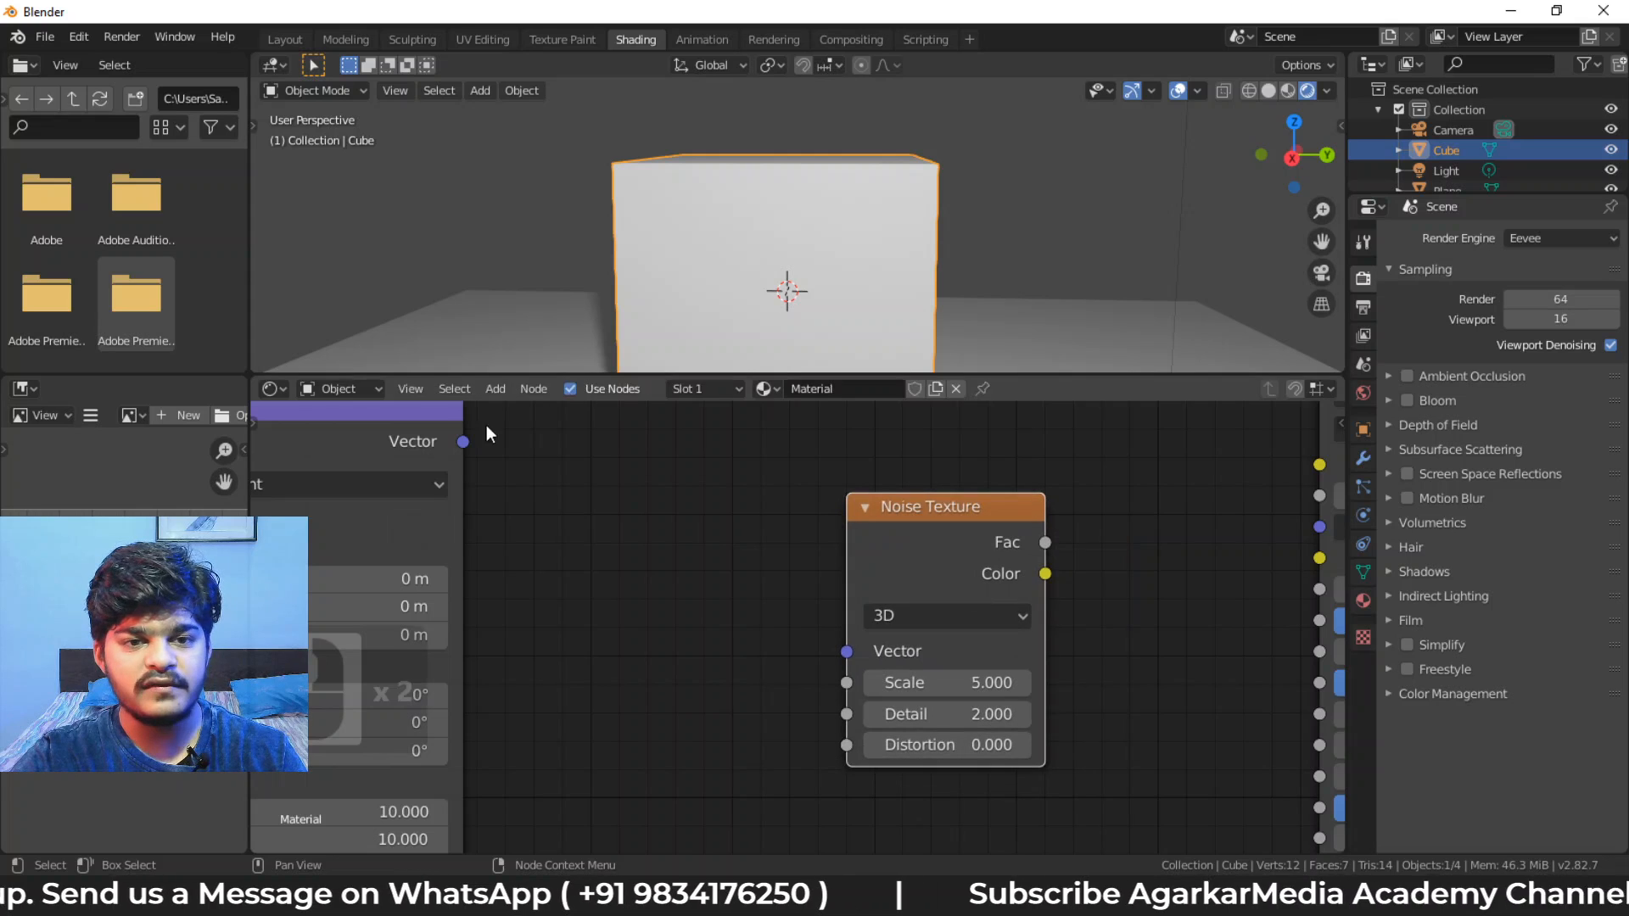
# Link the Mapping node's Vector to the Noise Texture's Vector input, and the Noise Texture's Fac to the Principled BSDF's Base Color
pyautogui.moveTo(462, 442); pyautogui.dragTo(782, 651)
pyautogui.moveTo(830, 653); pyautogui.dragTo(847, 652)
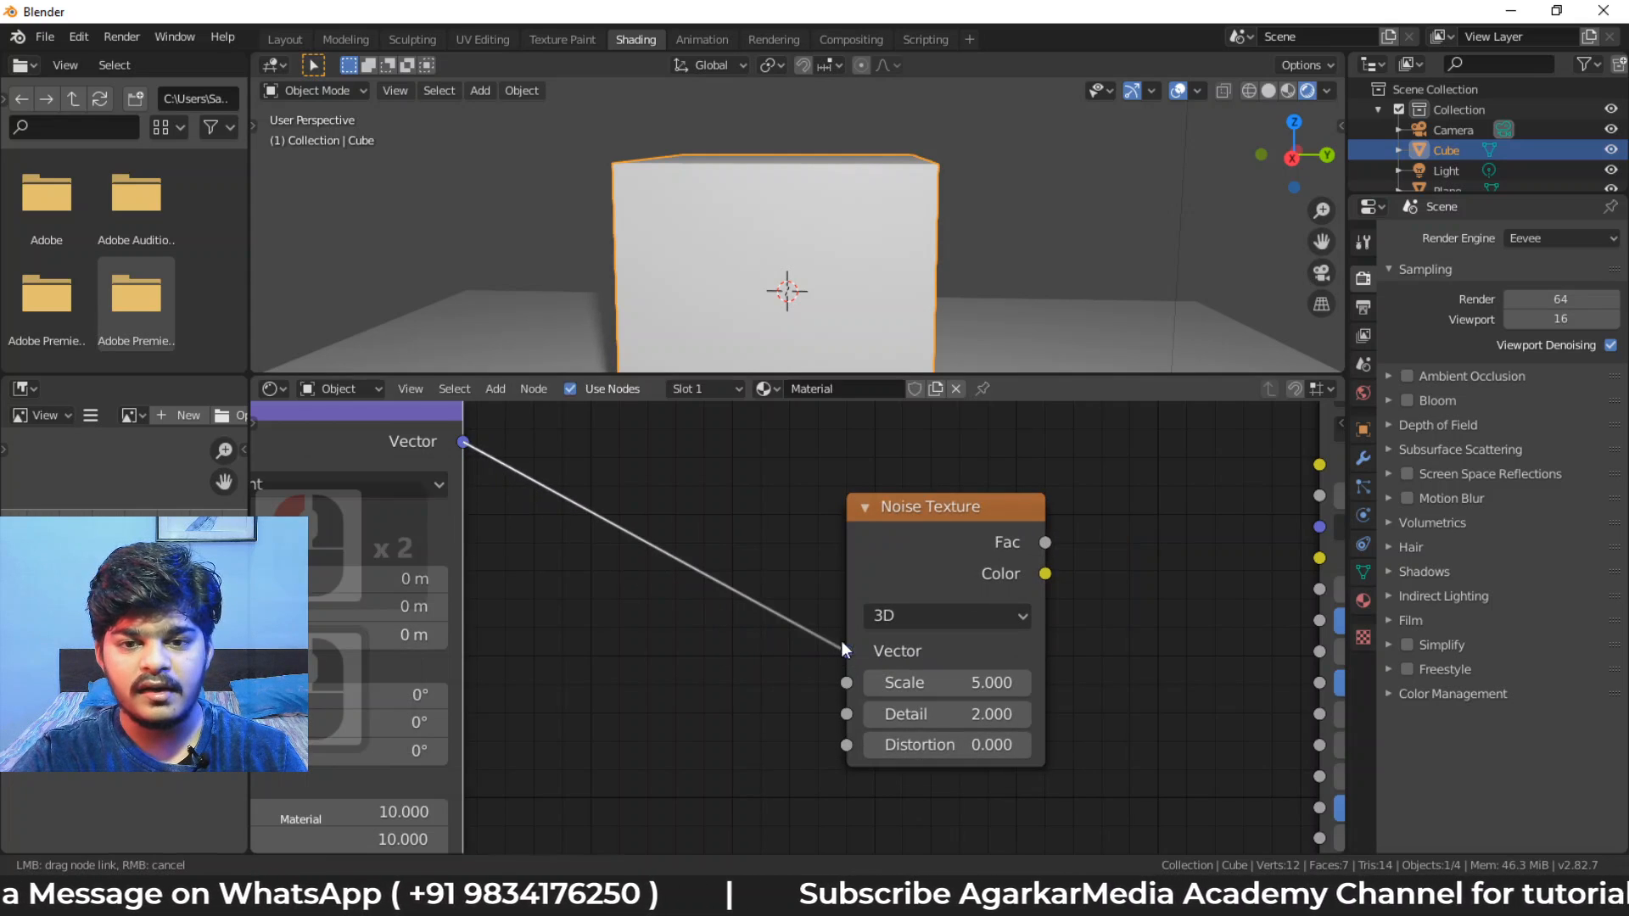
pyautogui.moveTo(815, 514); pyautogui.dragTo(679, 515, button='middle')
pyautogui.moveTo(879, 533); pyautogui.dragTo(1151, 456)
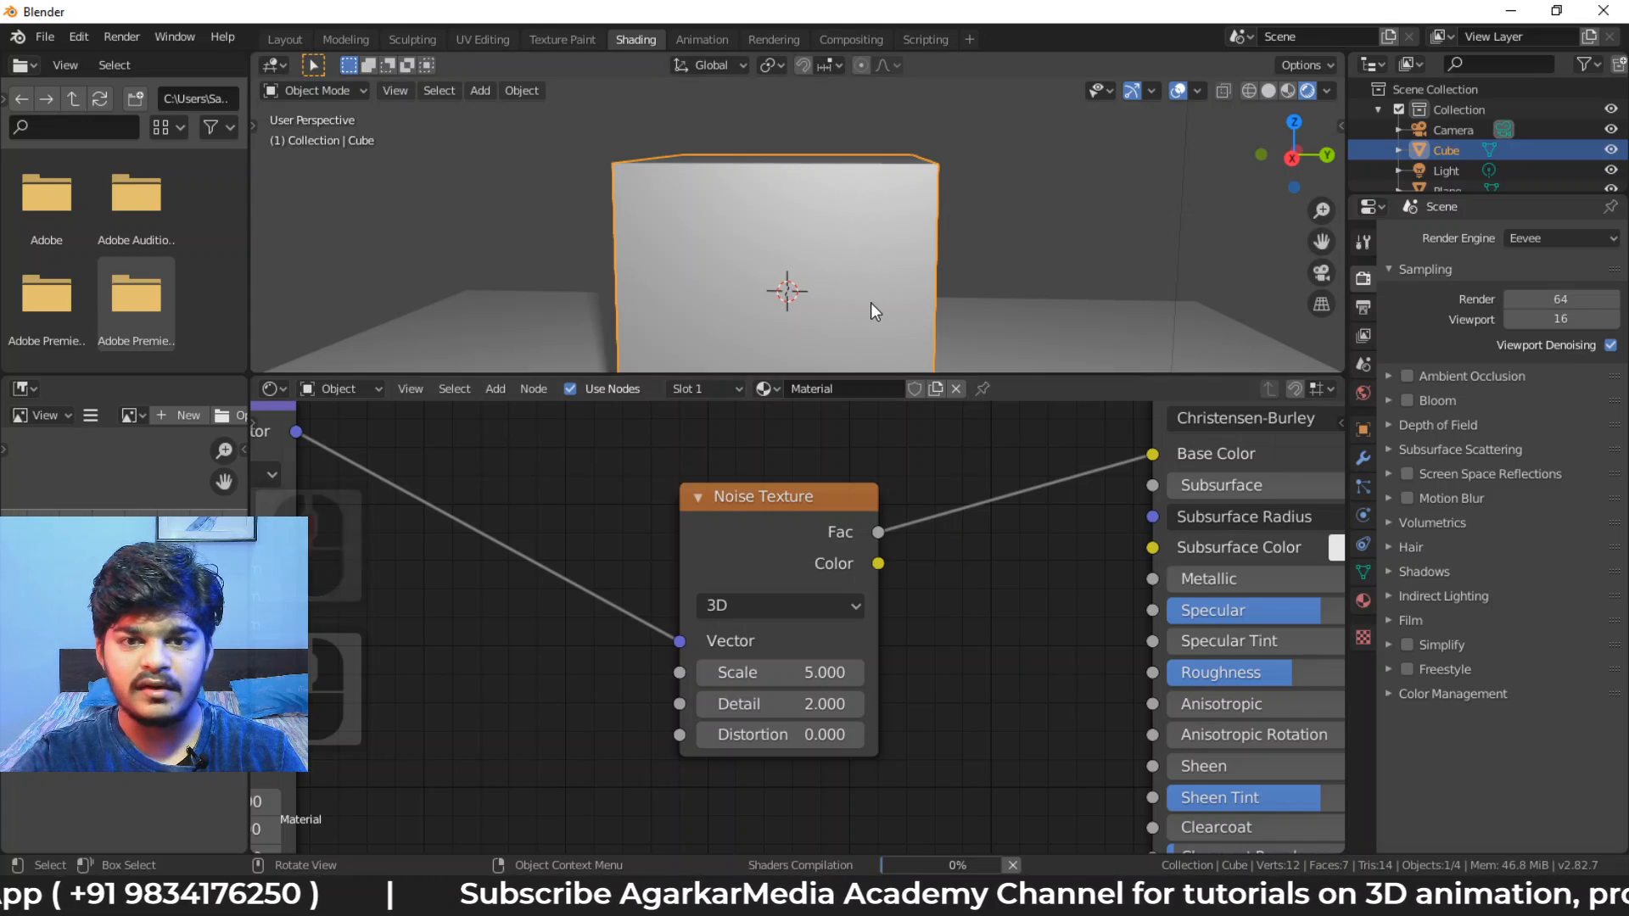
pyautogui.moveTo(772, 284); pyautogui.dragTo(877, 269, button='middle')
pyautogui.scroll(-3, 802, 287)
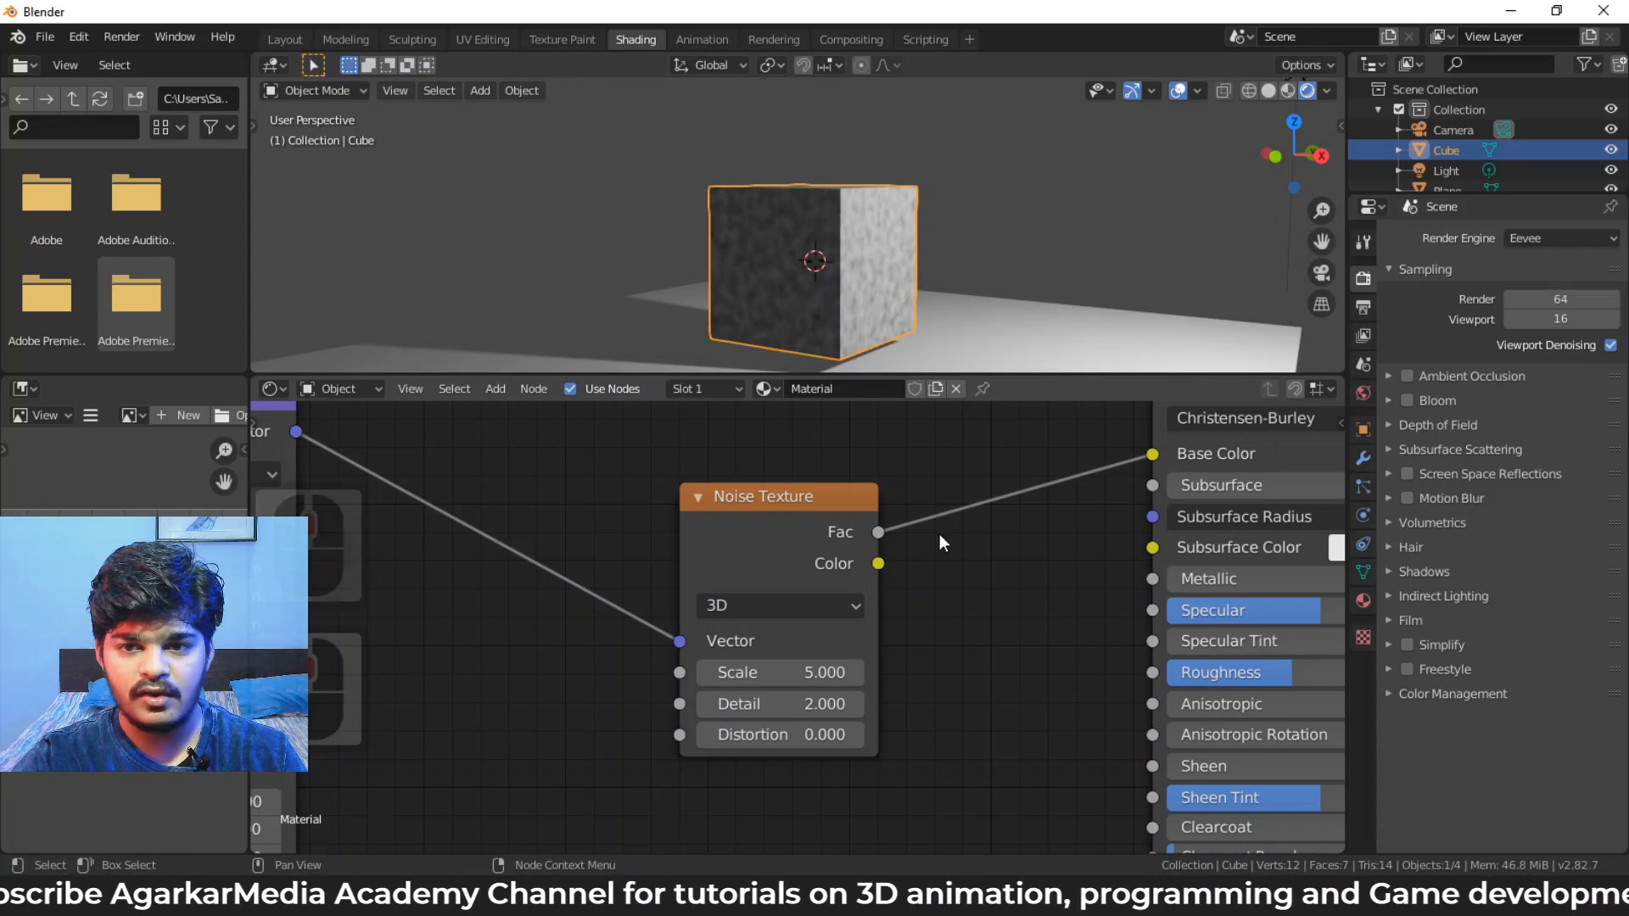
pyautogui.moveTo(792, 253); pyautogui.dragTo(807, 218, button='middle')
pyautogui.scroll(5, 772, 267)
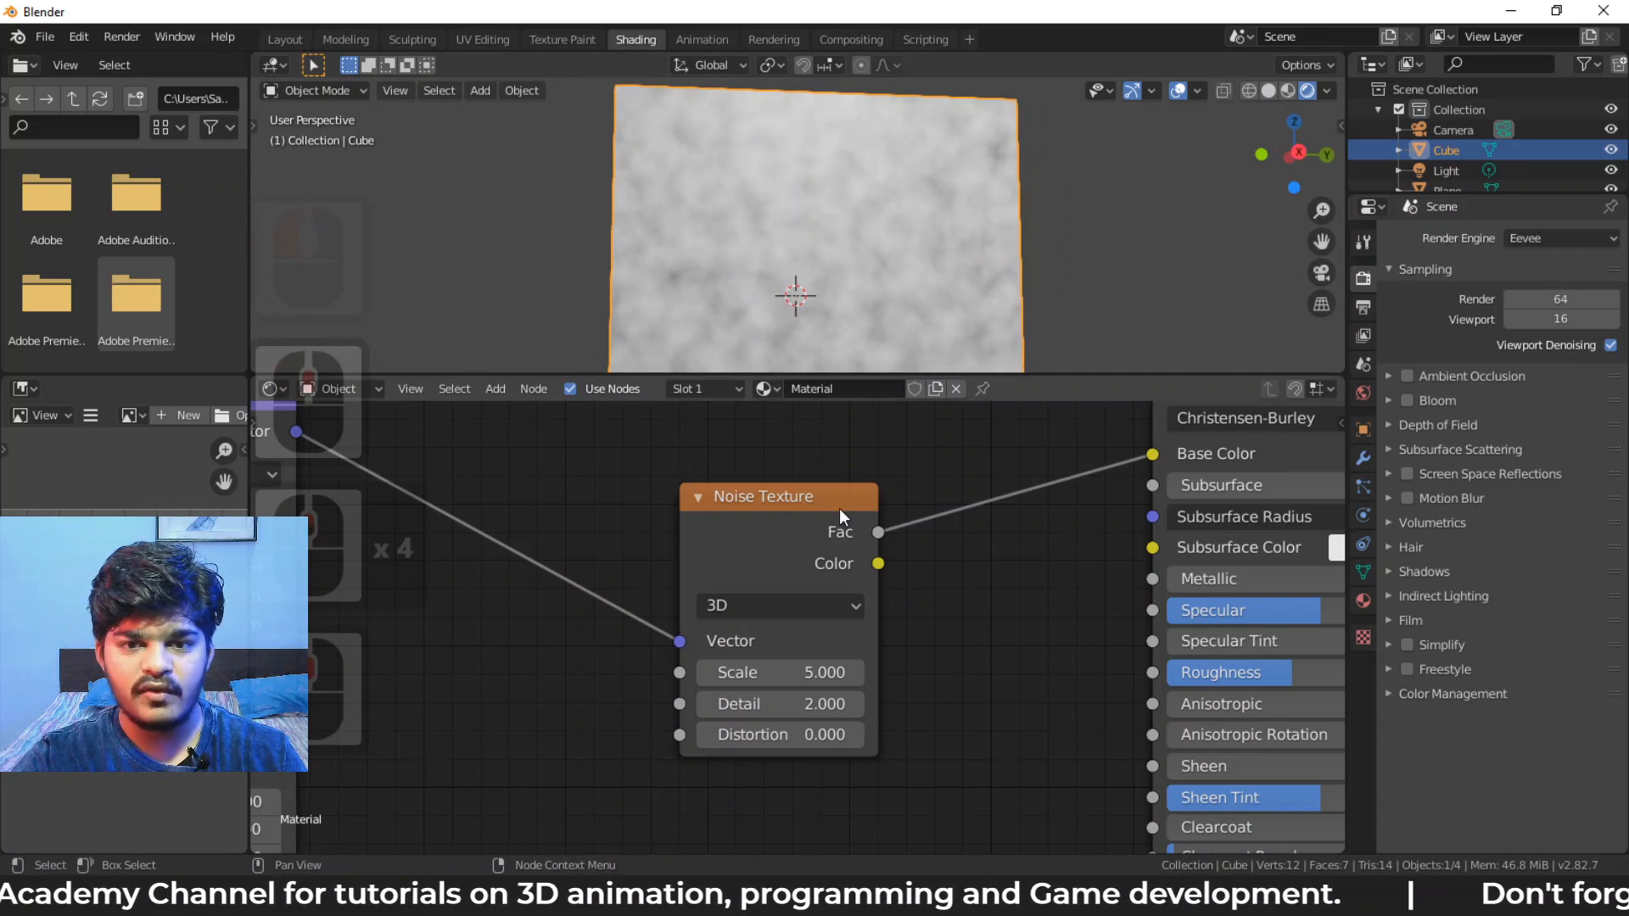
# Set the Noise Texture's Scale to 4, Detail to 15.3 and Distortion to 3.5
pyautogui.moveTo(786, 670)
pyautogui.mouseDown()
pyautogui.moveTo(963, 670)
pyautogui.moveTo(738, 670)
pyautogui.moveTo(763, 670)
pyautogui.mouseUp()
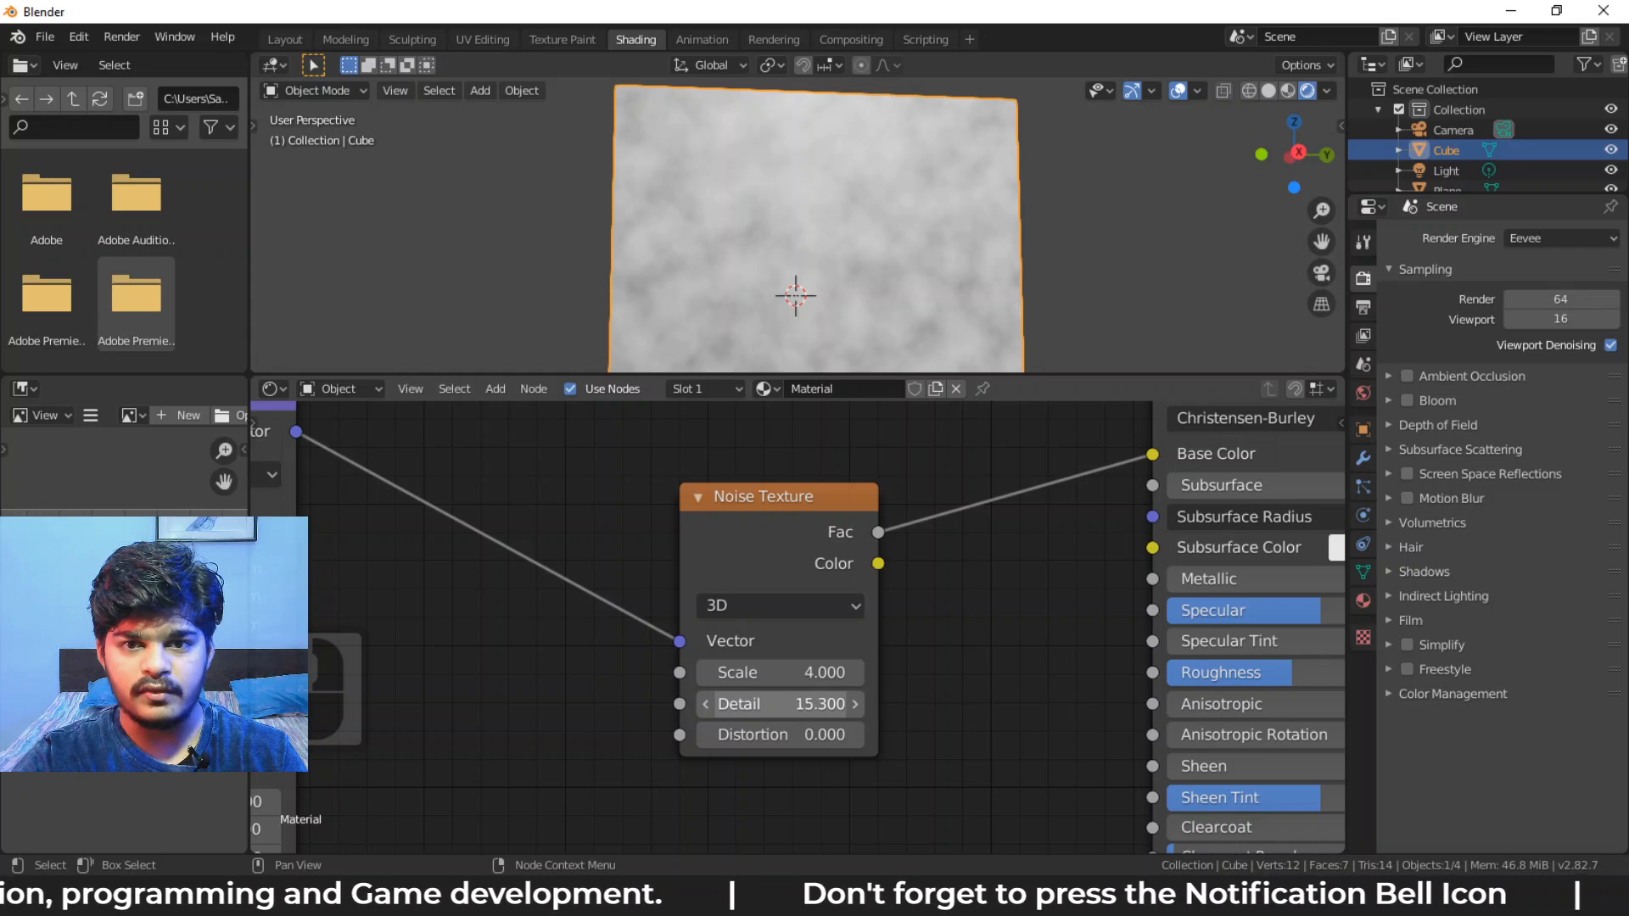
pyautogui.moveTo(751, 733); pyautogui.dragTo(801, 734)
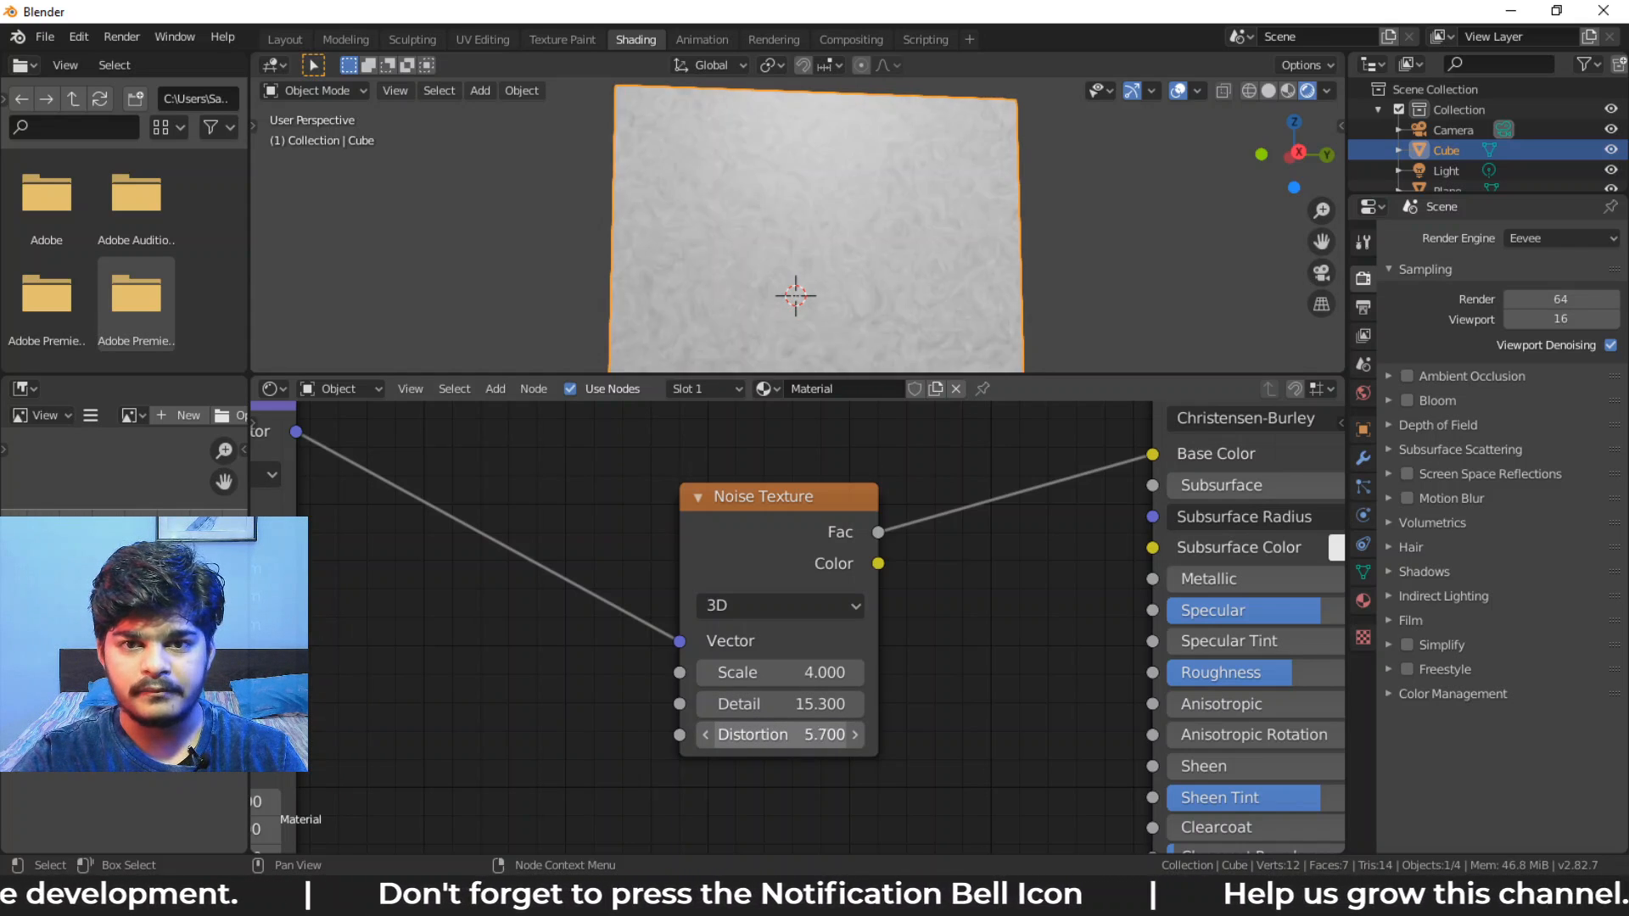
# Delete the Noise Texture node and place a Point Density node in its position
pyautogui.click(797, 495)
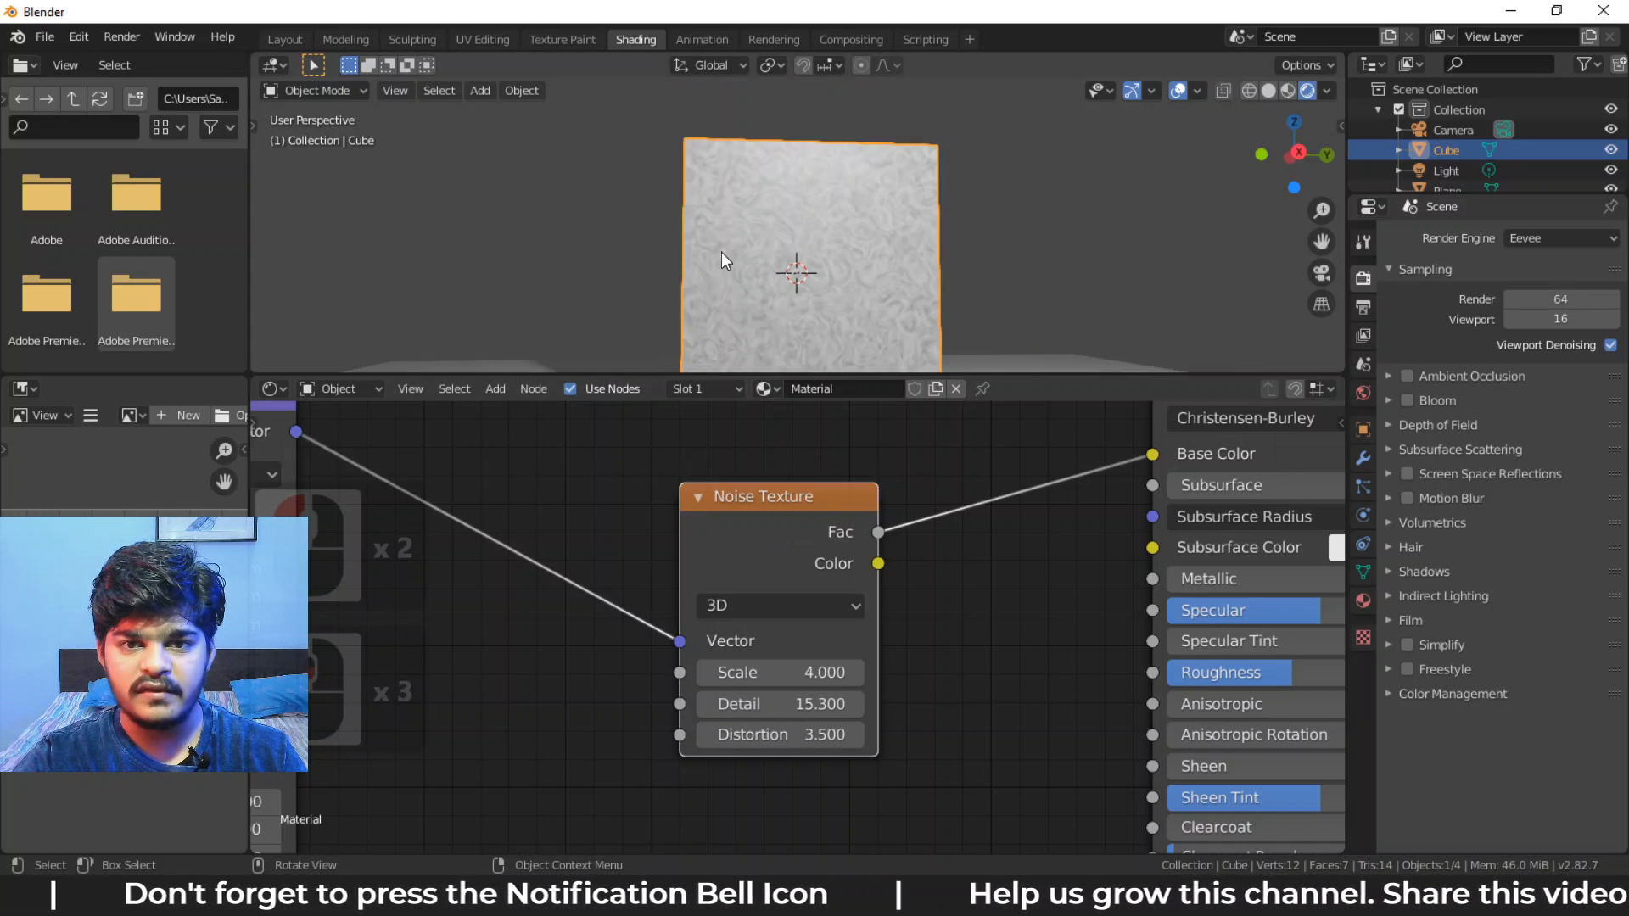
pyautogui.moveTo(723, 262); pyautogui.dragTo(808, 344, button='middle')
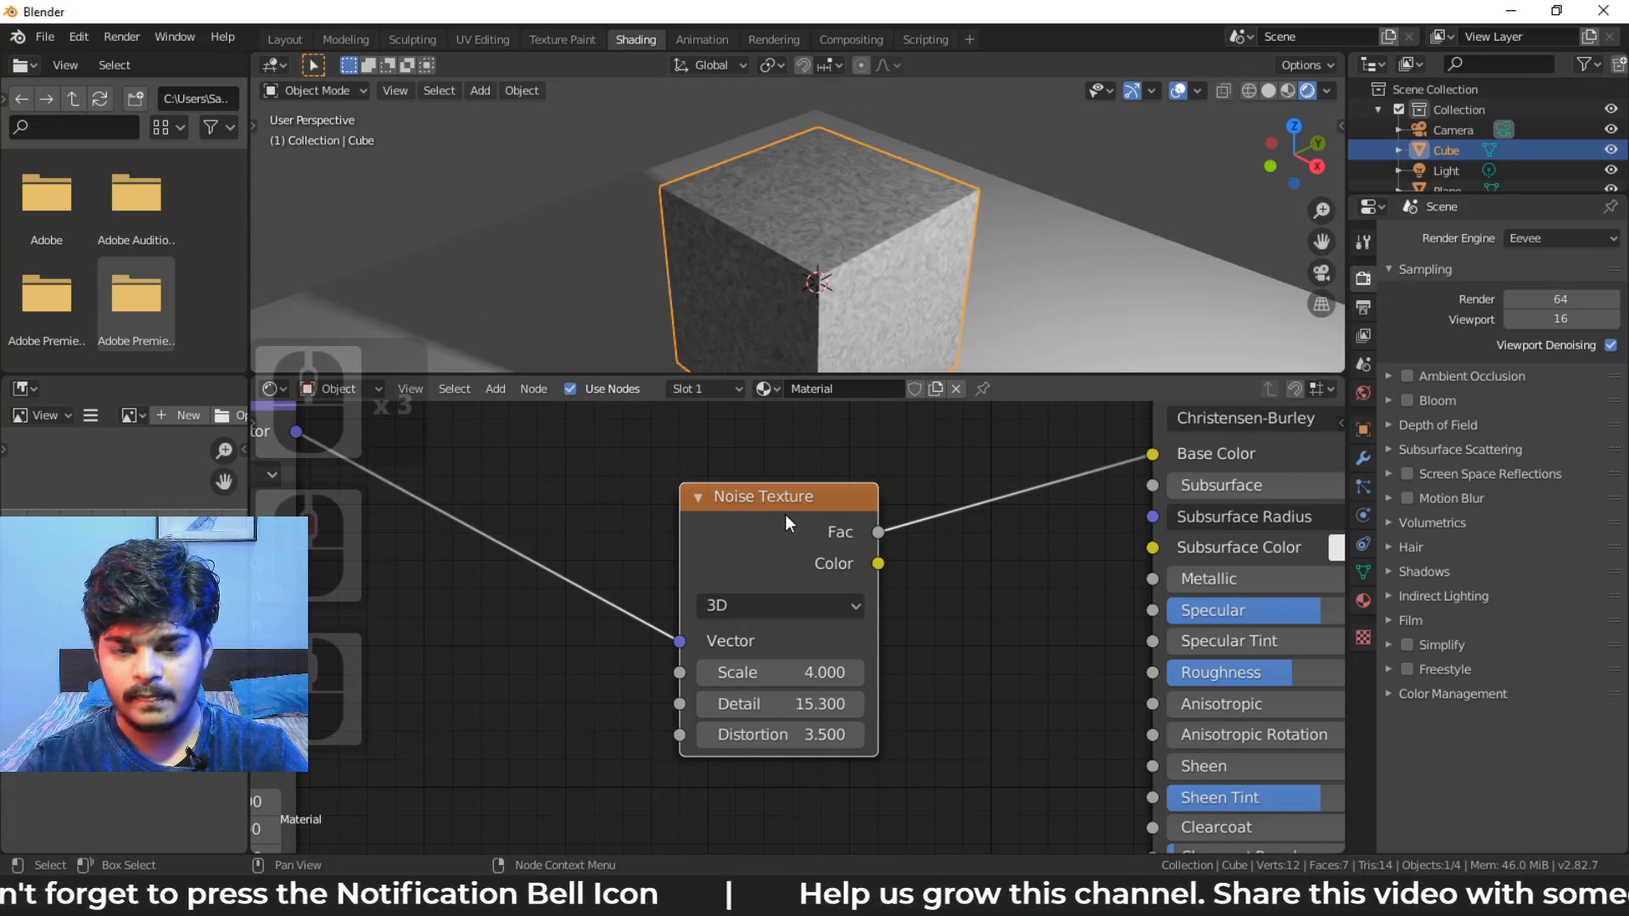
pyautogui.press('Delete')
pyautogui.hotkey('shift', 'a')
pyautogui.moveTo(785, 514)
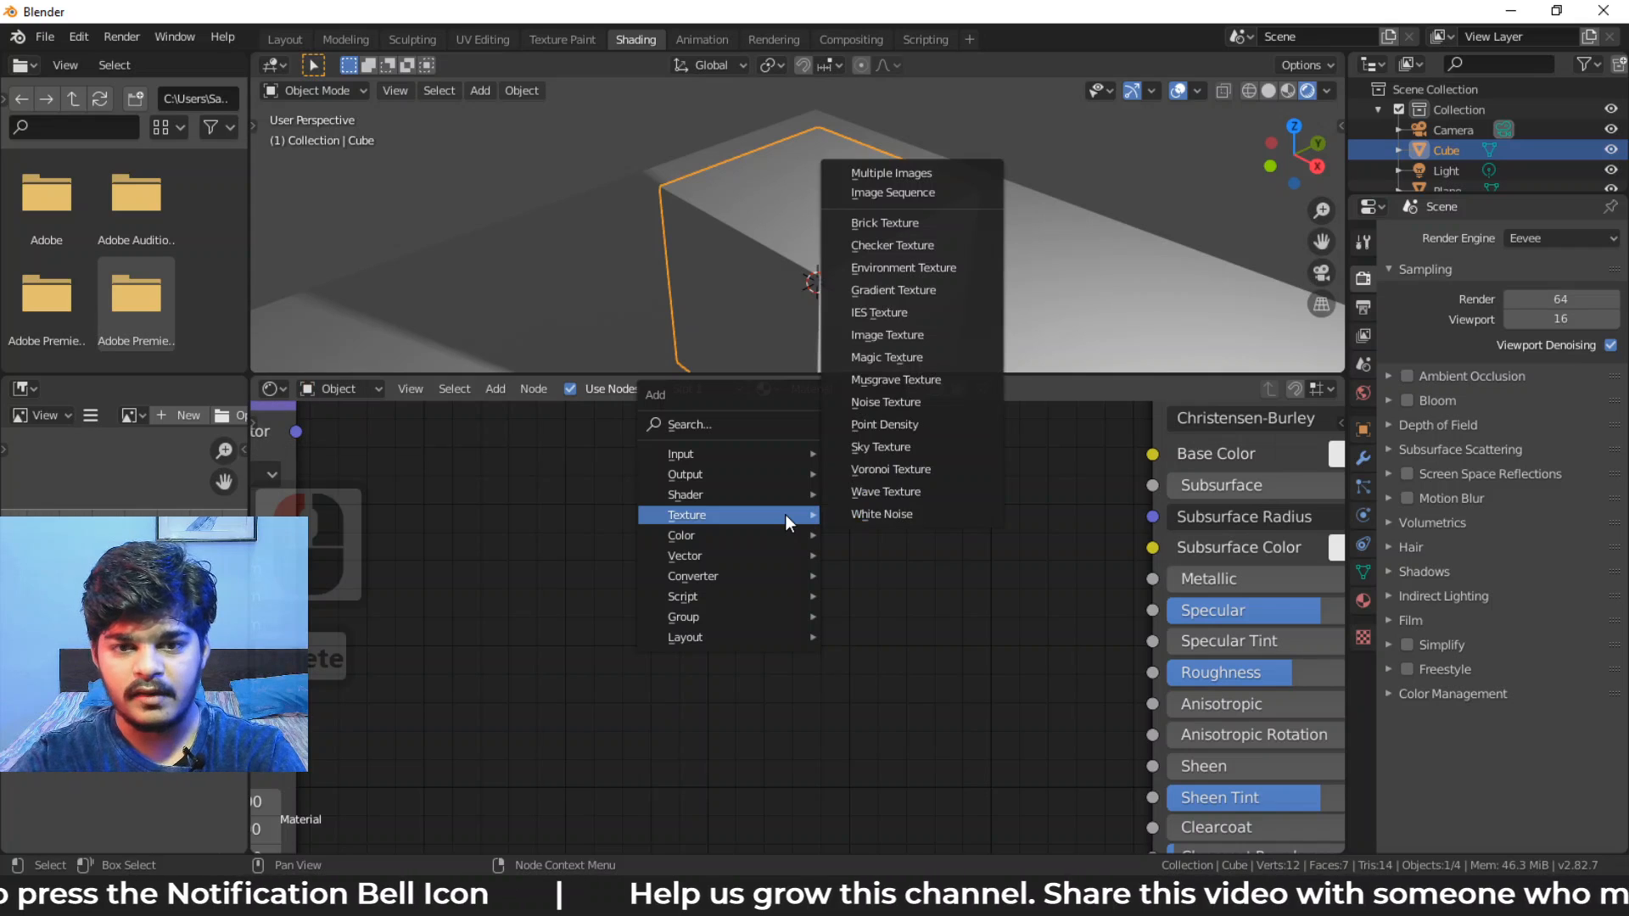
pyautogui.click(883, 425)
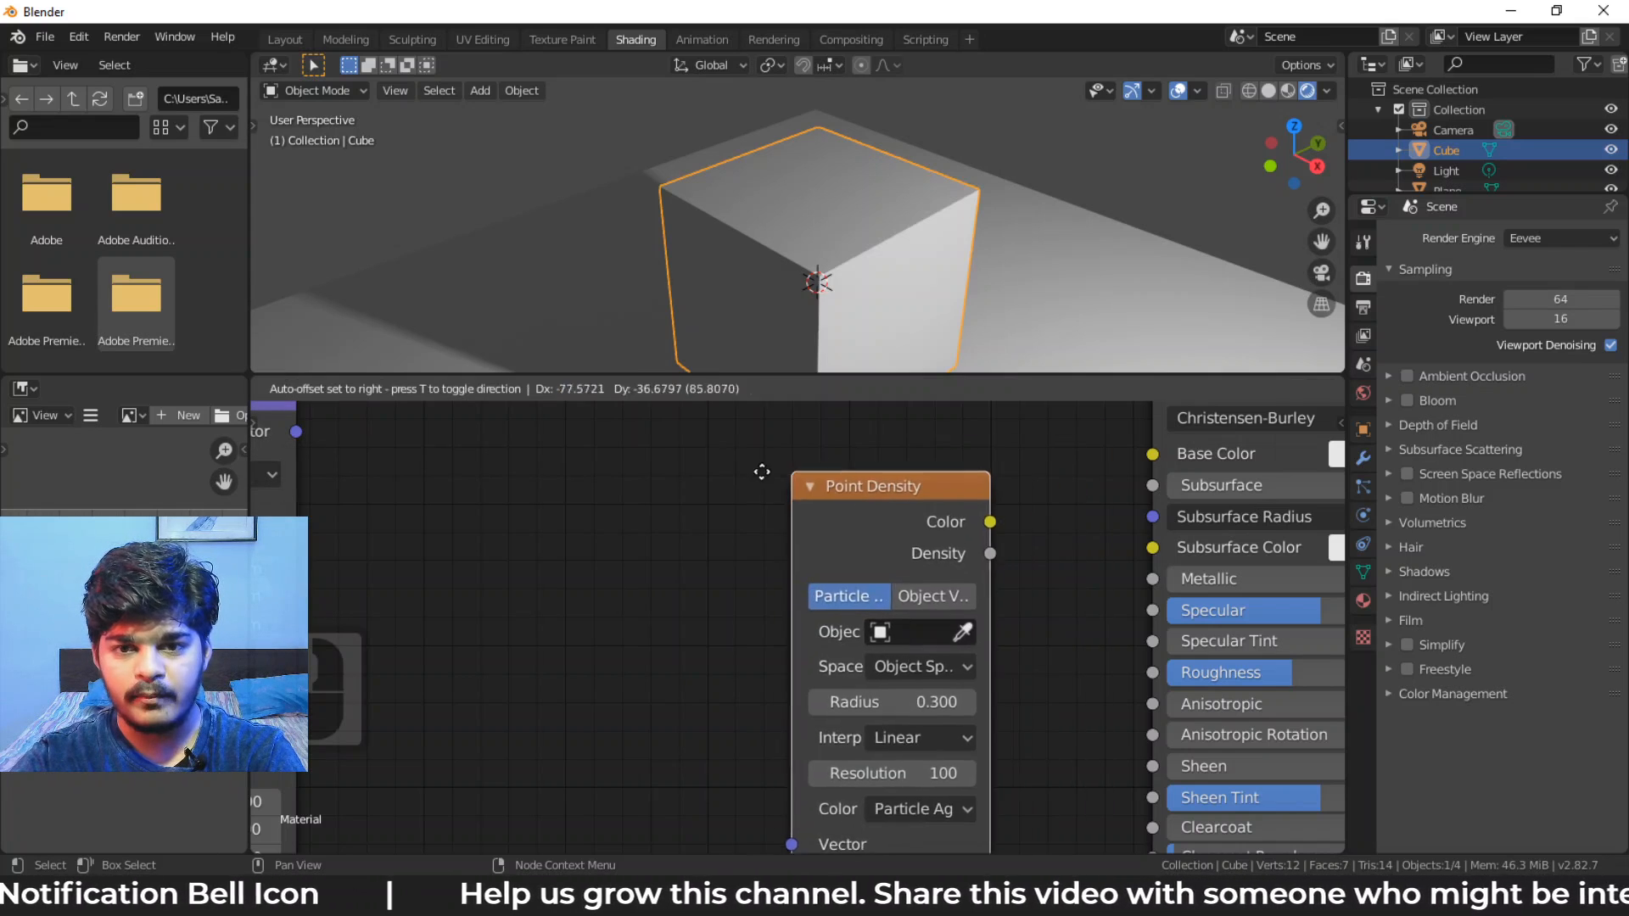
pyautogui.click(635, 516)
# Link the Mapping node's Vector to the Point Density's Vector input and its Color output to Base Color, and inspect the cube
pyautogui.scroll(-2, 536, 485)
pyautogui.moveTo(402, 472); pyautogui.dragTo(728, 790)
pyautogui.moveTo(894, 538); pyautogui.dragTo(967, 537)
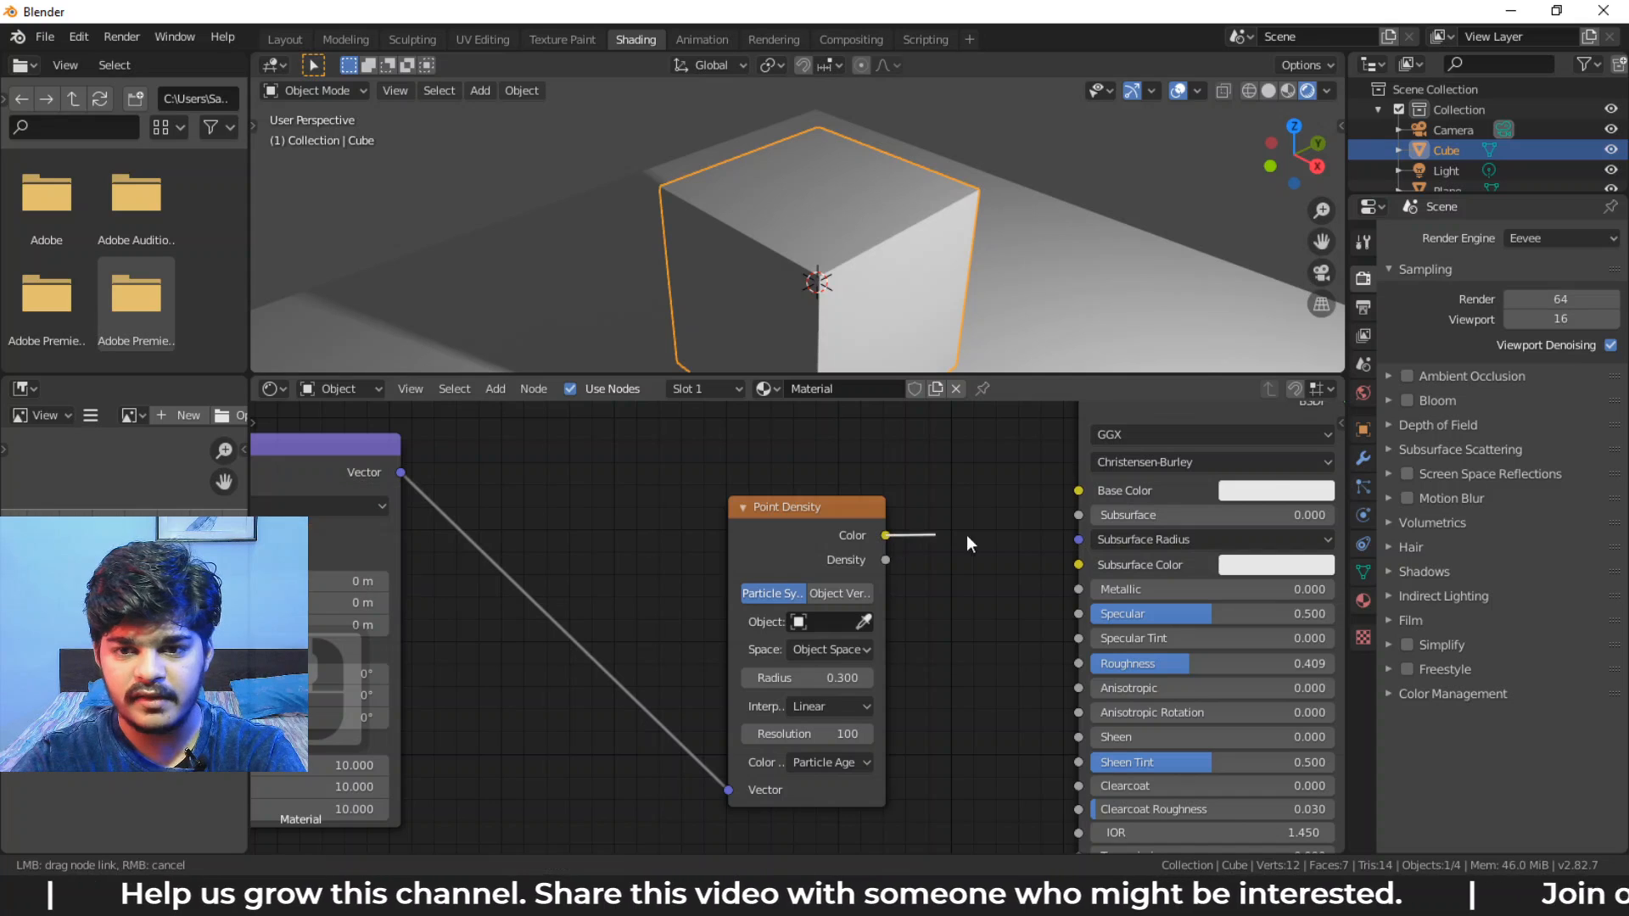
pyautogui.moveTo(1078, 492); pyautogui.dragTo(1077, 493)
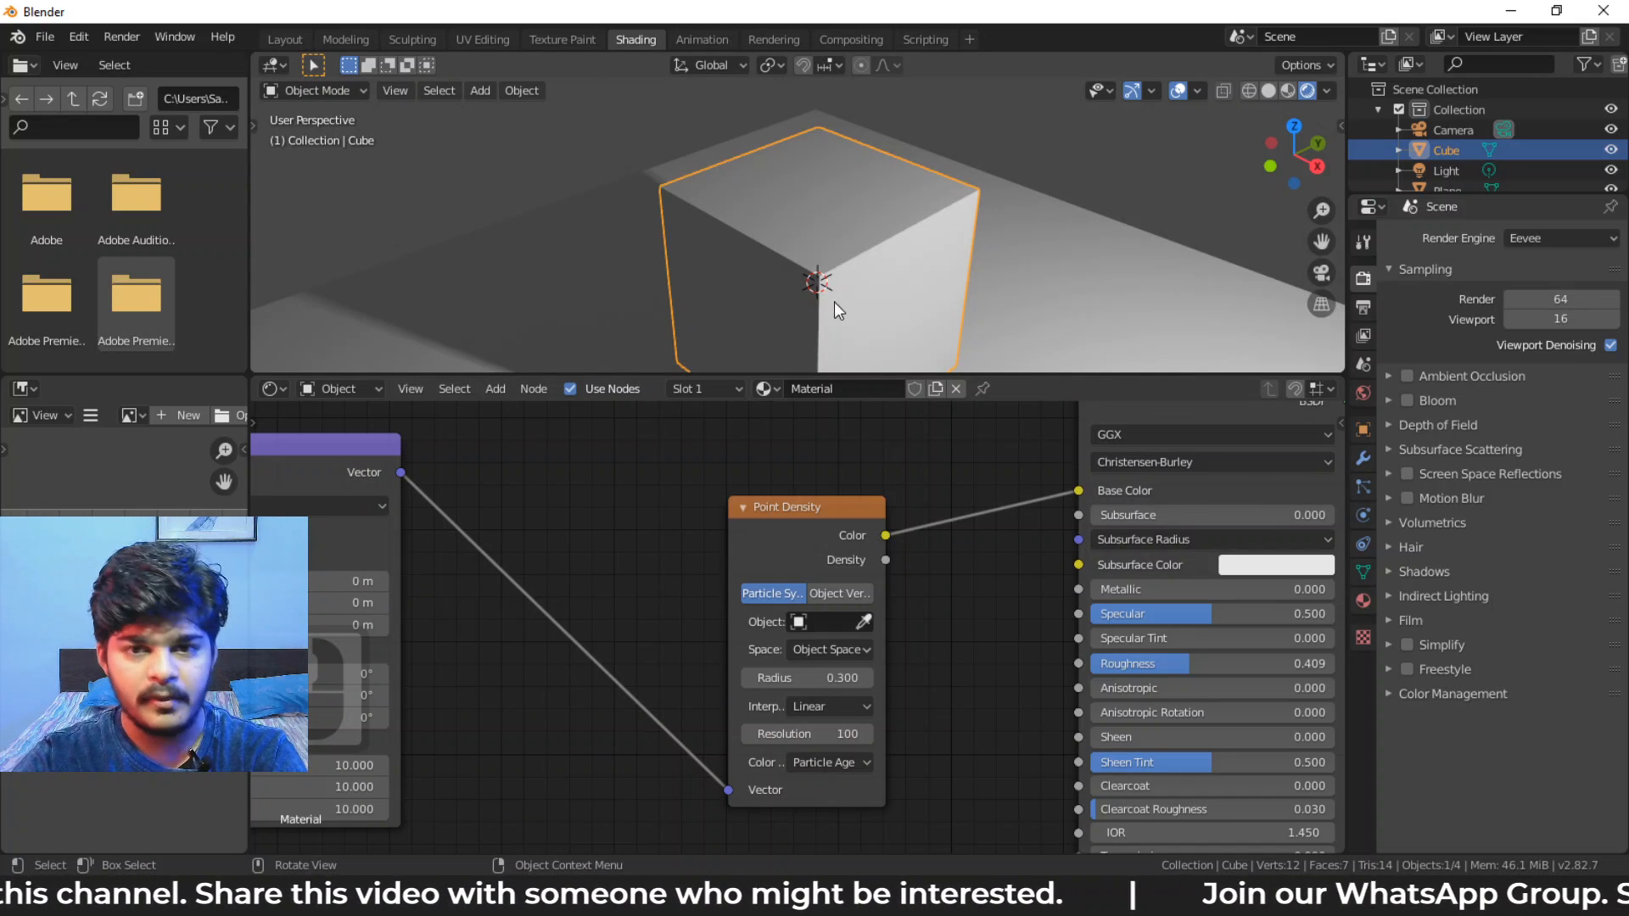
pyautogui.moveTo(850, 296); pyautogui.dragTo(802, 231, button='middle')
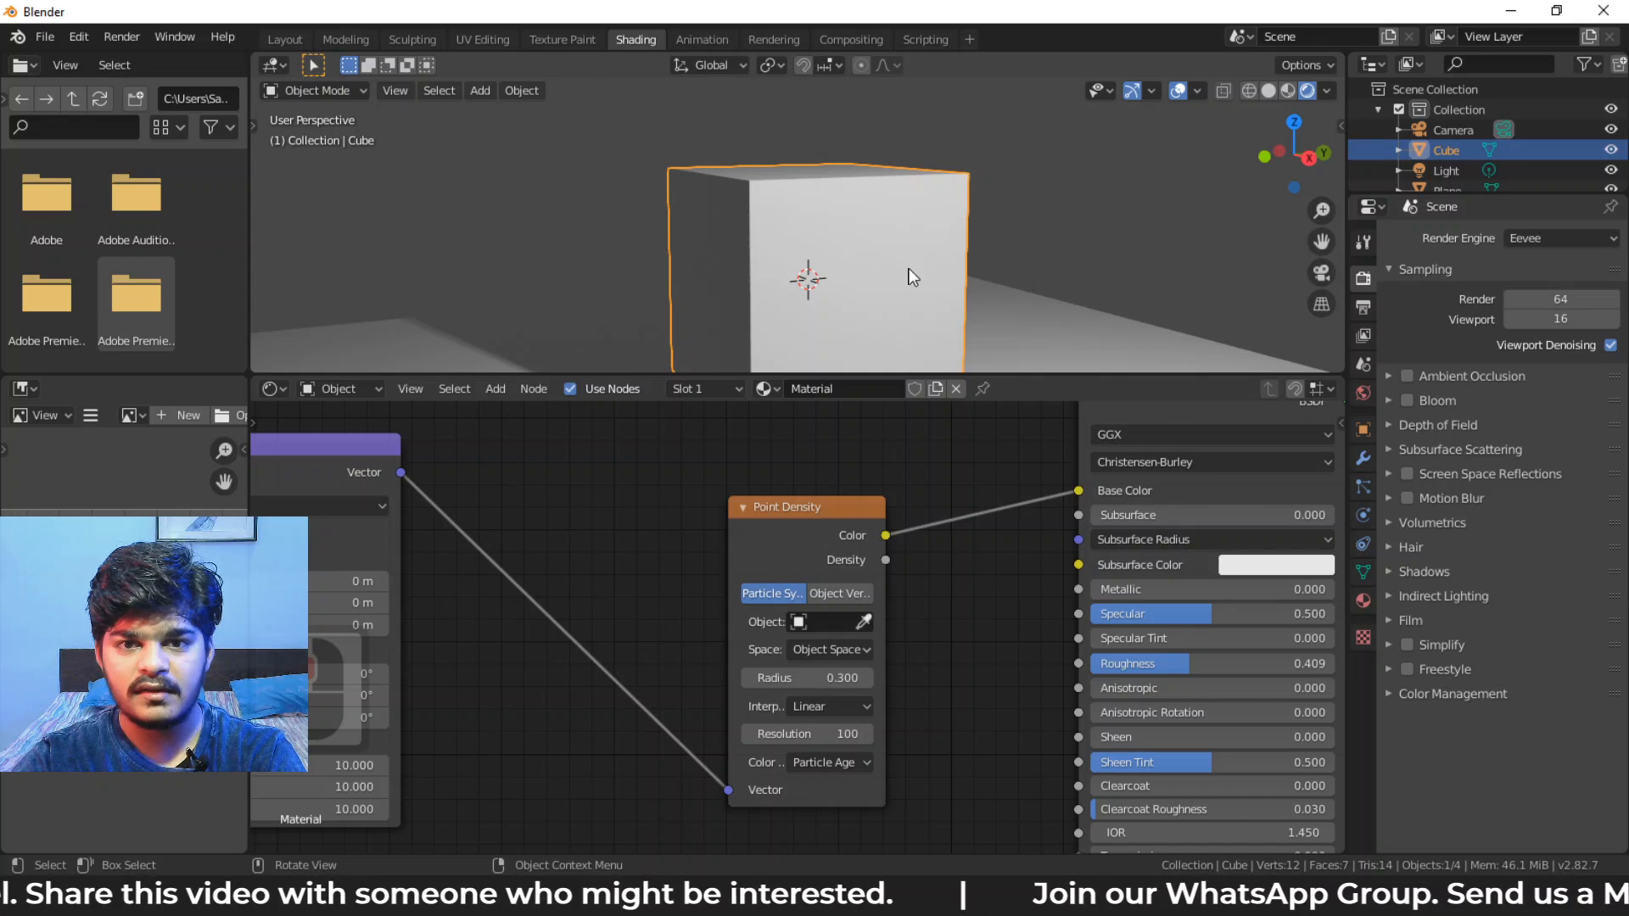
pyautogui.moveTo(913, 273)
pyautogui.mouseDown(button='middle')
pyautogui.moveTo(799, 271)
pyautogui.moveTo(824, 228)
pyautogui.moveTo(837, 268)
pyautogui.moveTo(884, 267)
pyautogui.mouseUp(button='middle')
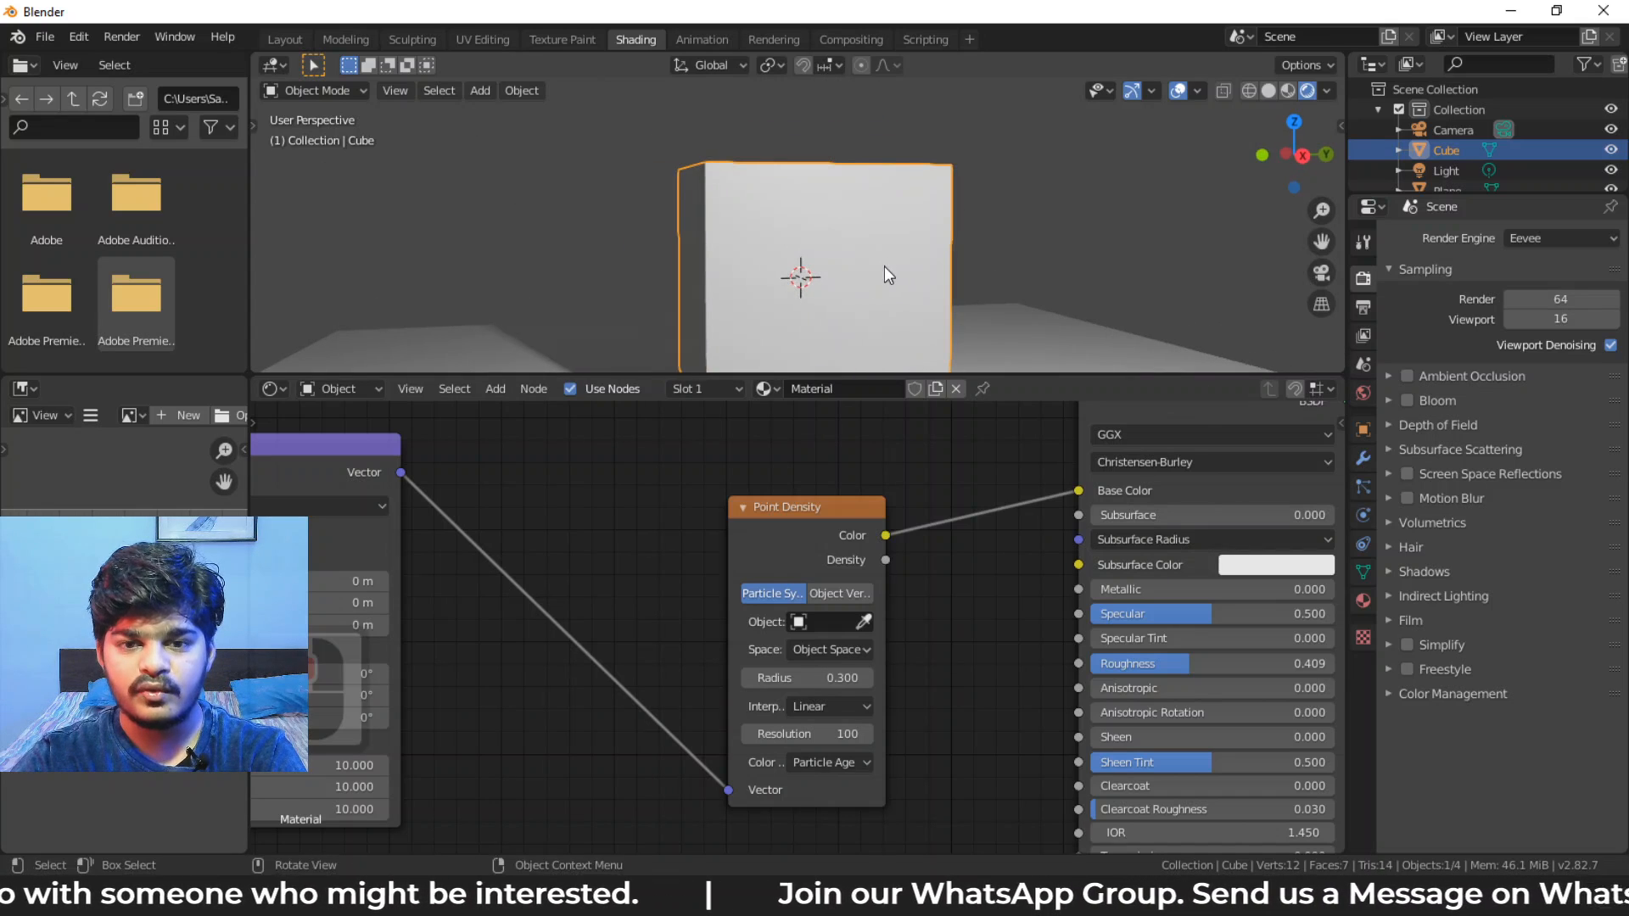
# Pick the Plane as the Point Density node's object and inspect the cube
pyautogui.click(863, 622)
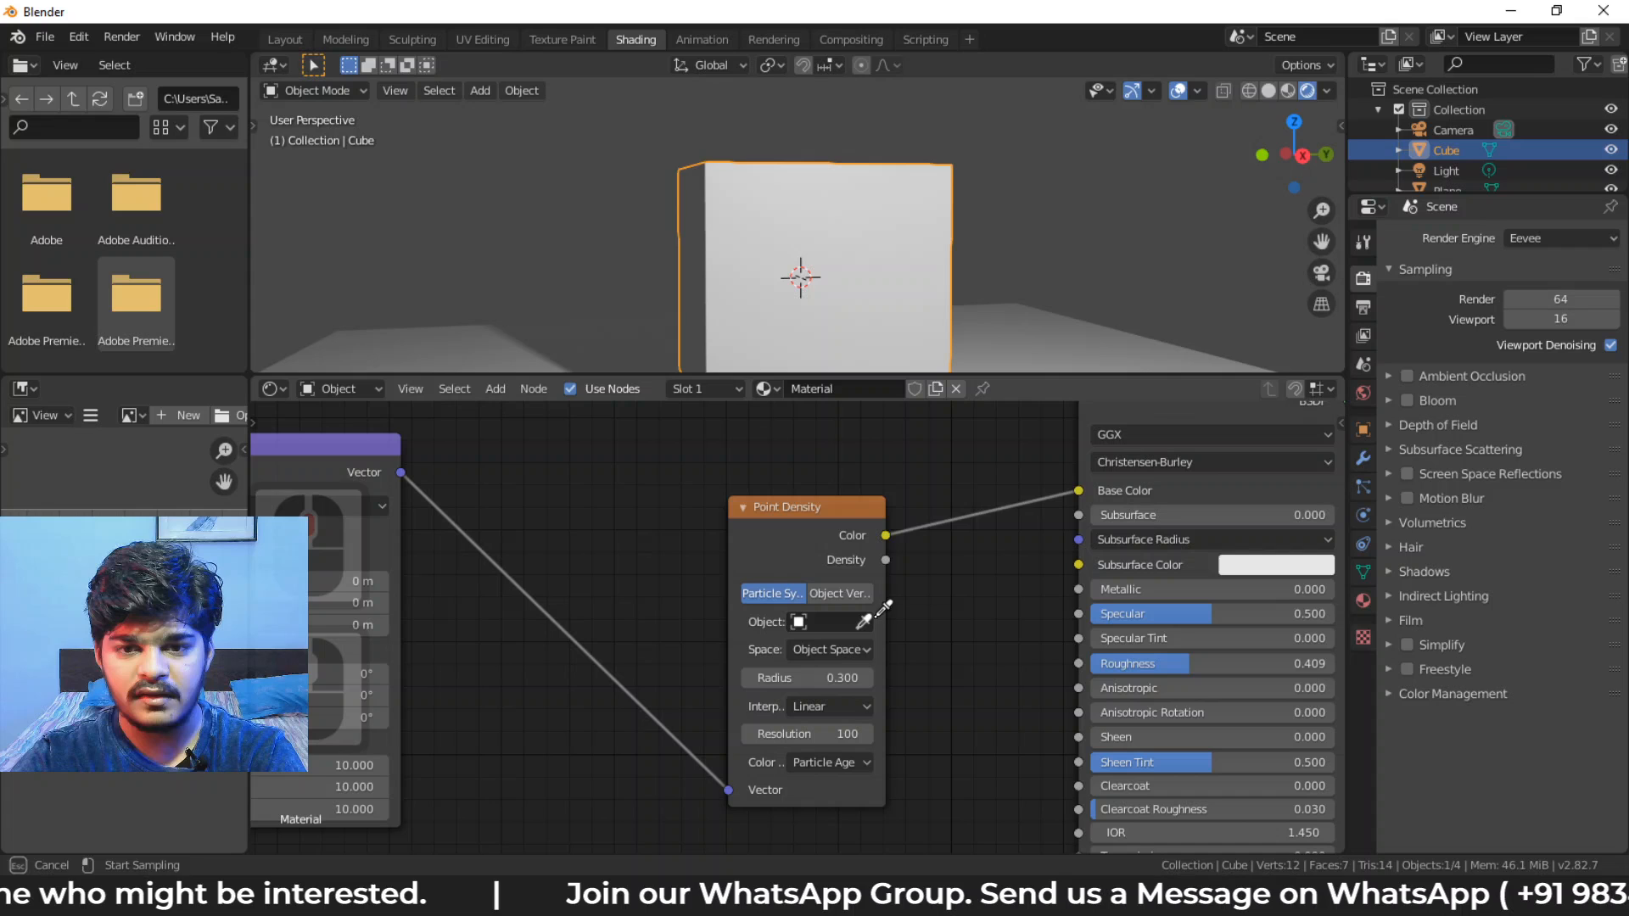
pyautogui.click(1005, 352)
pyautogui.moveTo(919, 461); pyautogui.dragTo(899, 496, button='middle')
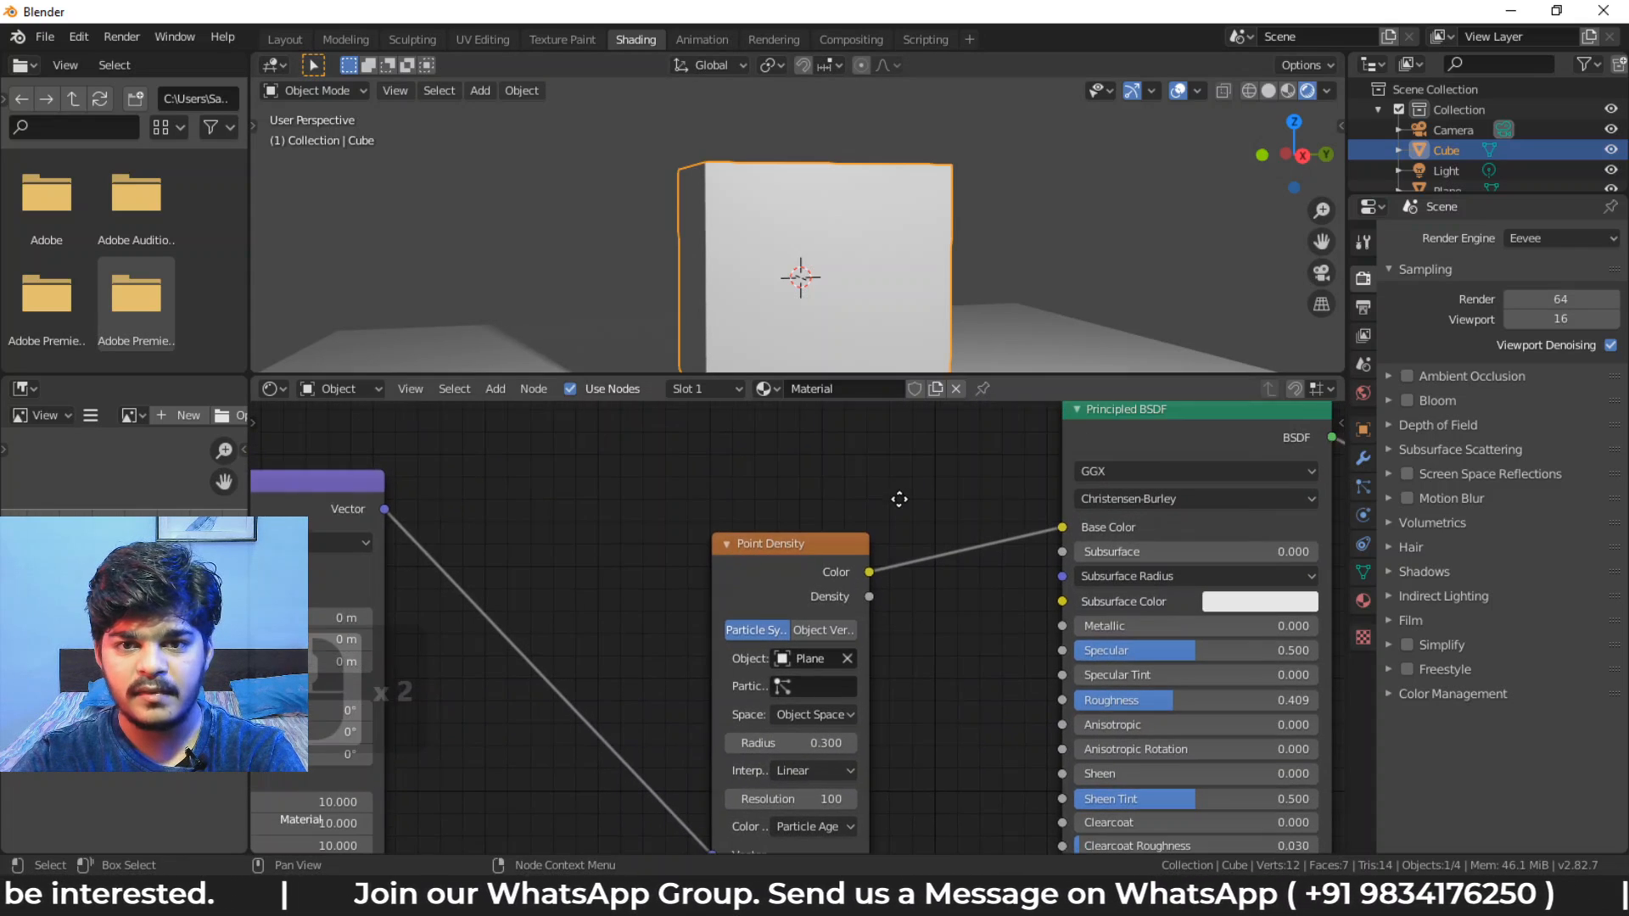
pyautogui.scroll(-3, 914, 300)
pyautogui.moveTo(877, 294); pyautogui.dragTo(960, 335, button='middle')
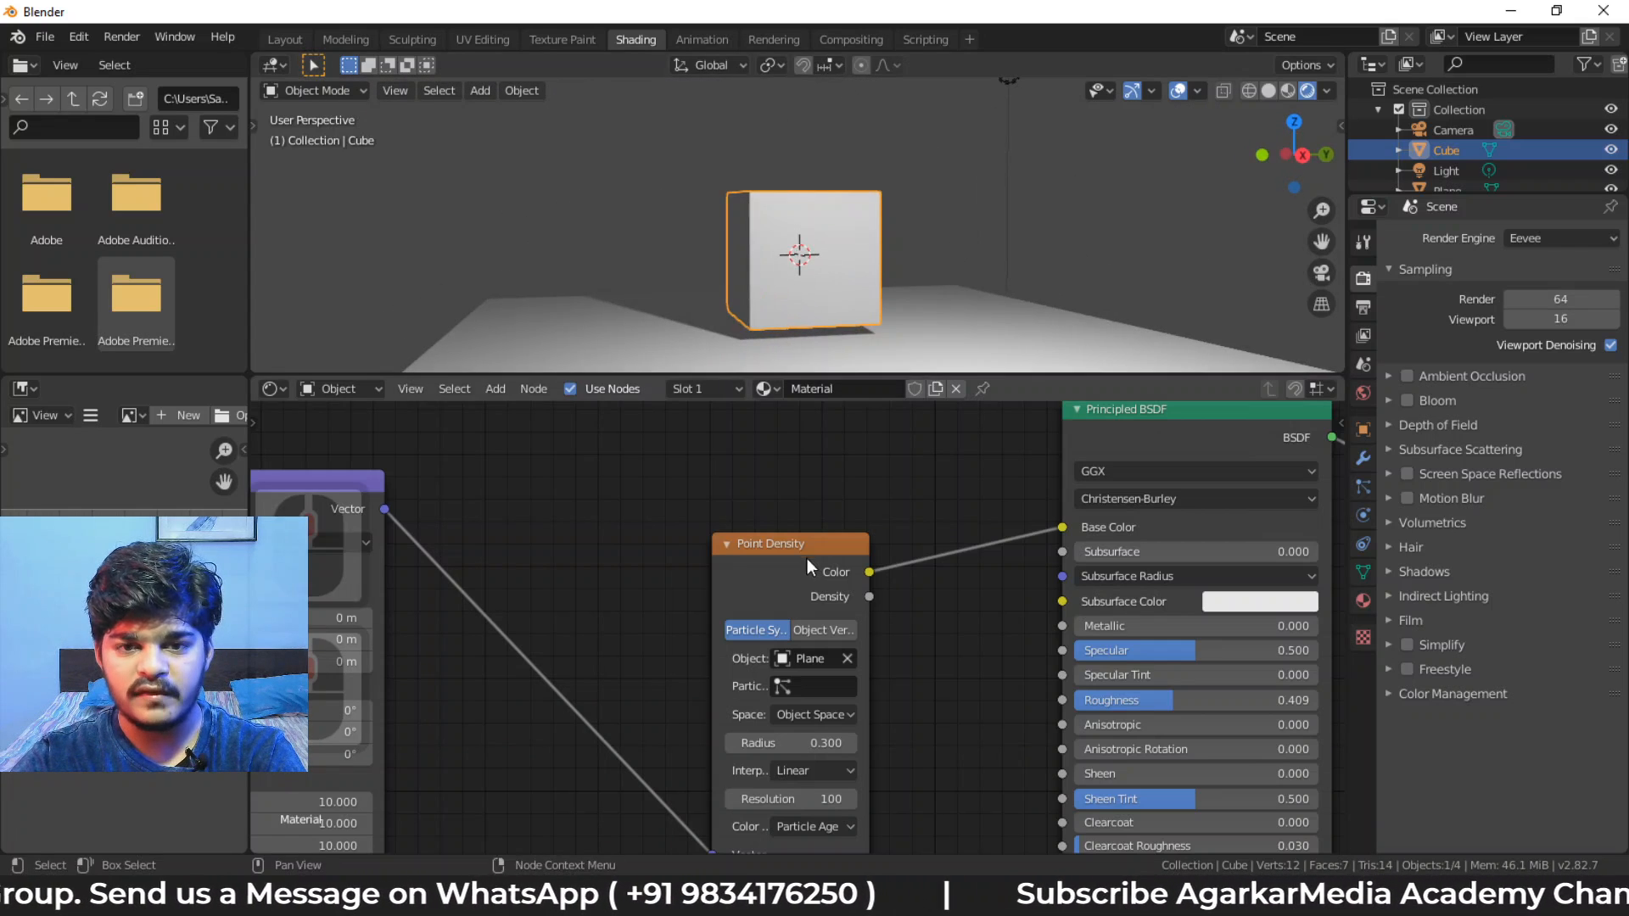
# Delete the Point Density node and add a Sky Texture node in its place
pyautogui.press('x')
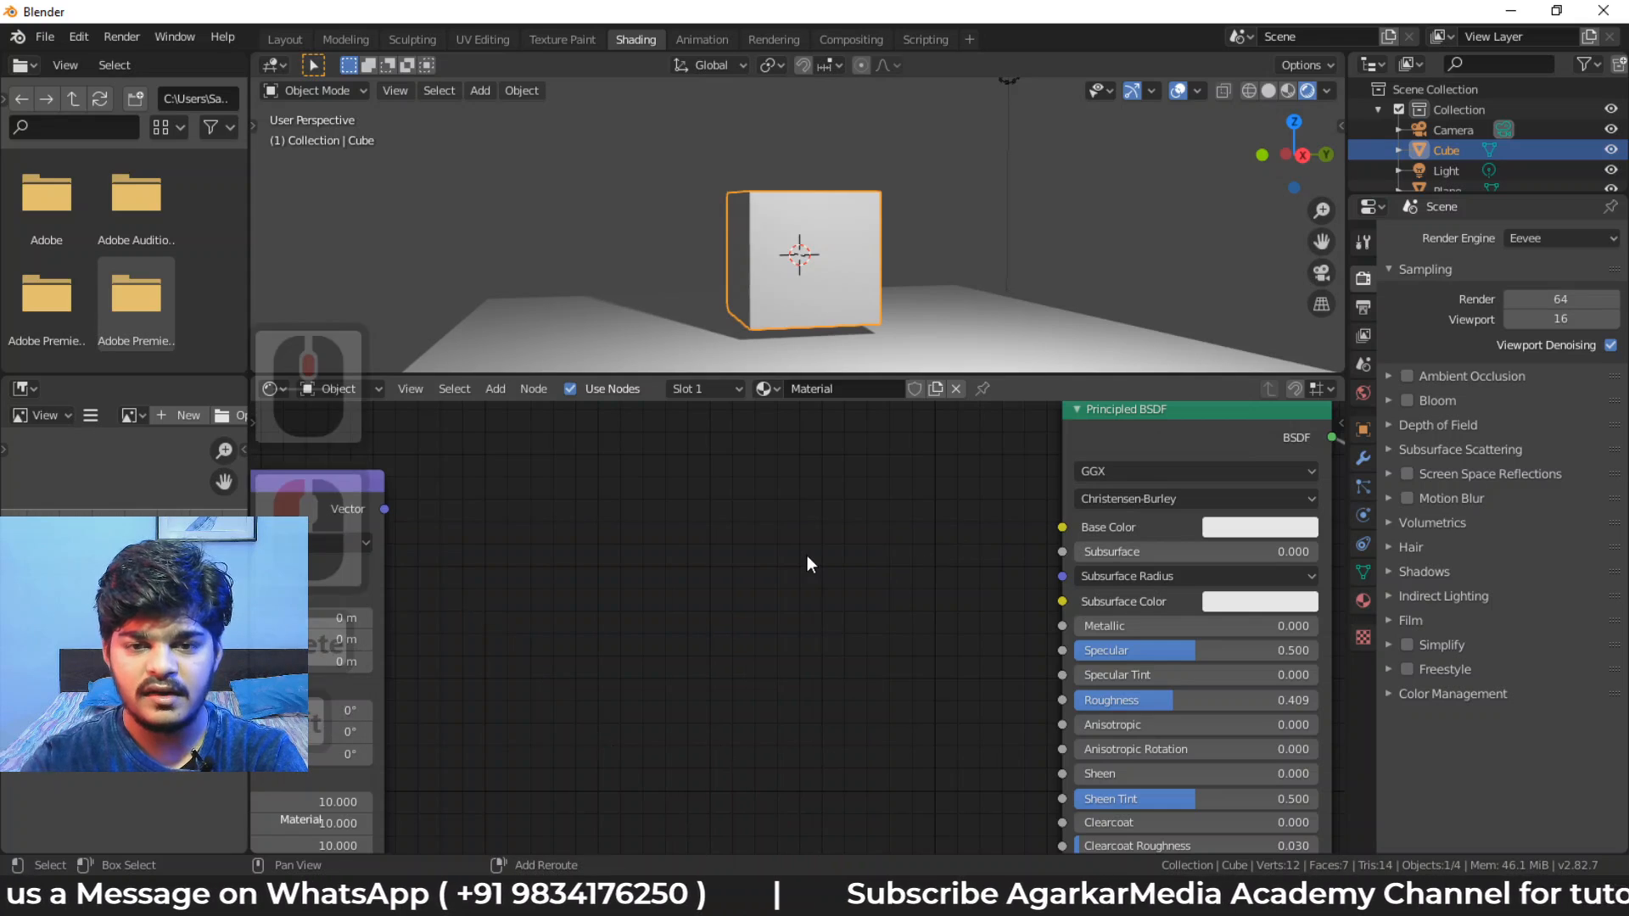
pyautogui.hotkey('shift', 'a')
pyautogui.moveTo(807, 555)
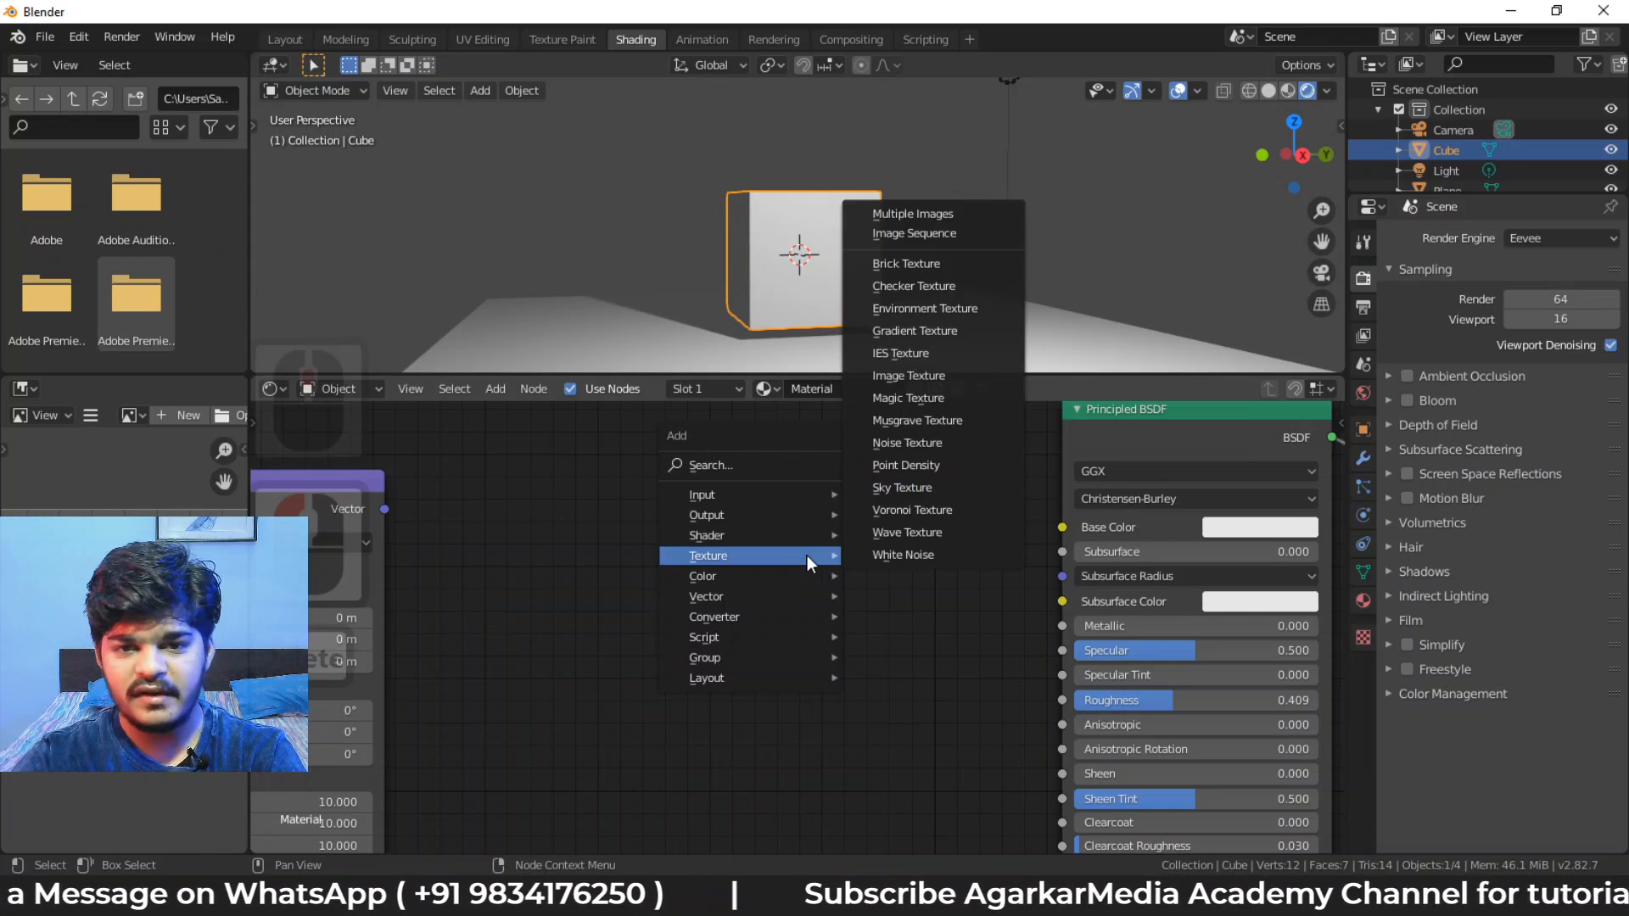
pyautogui.click(922, 488)
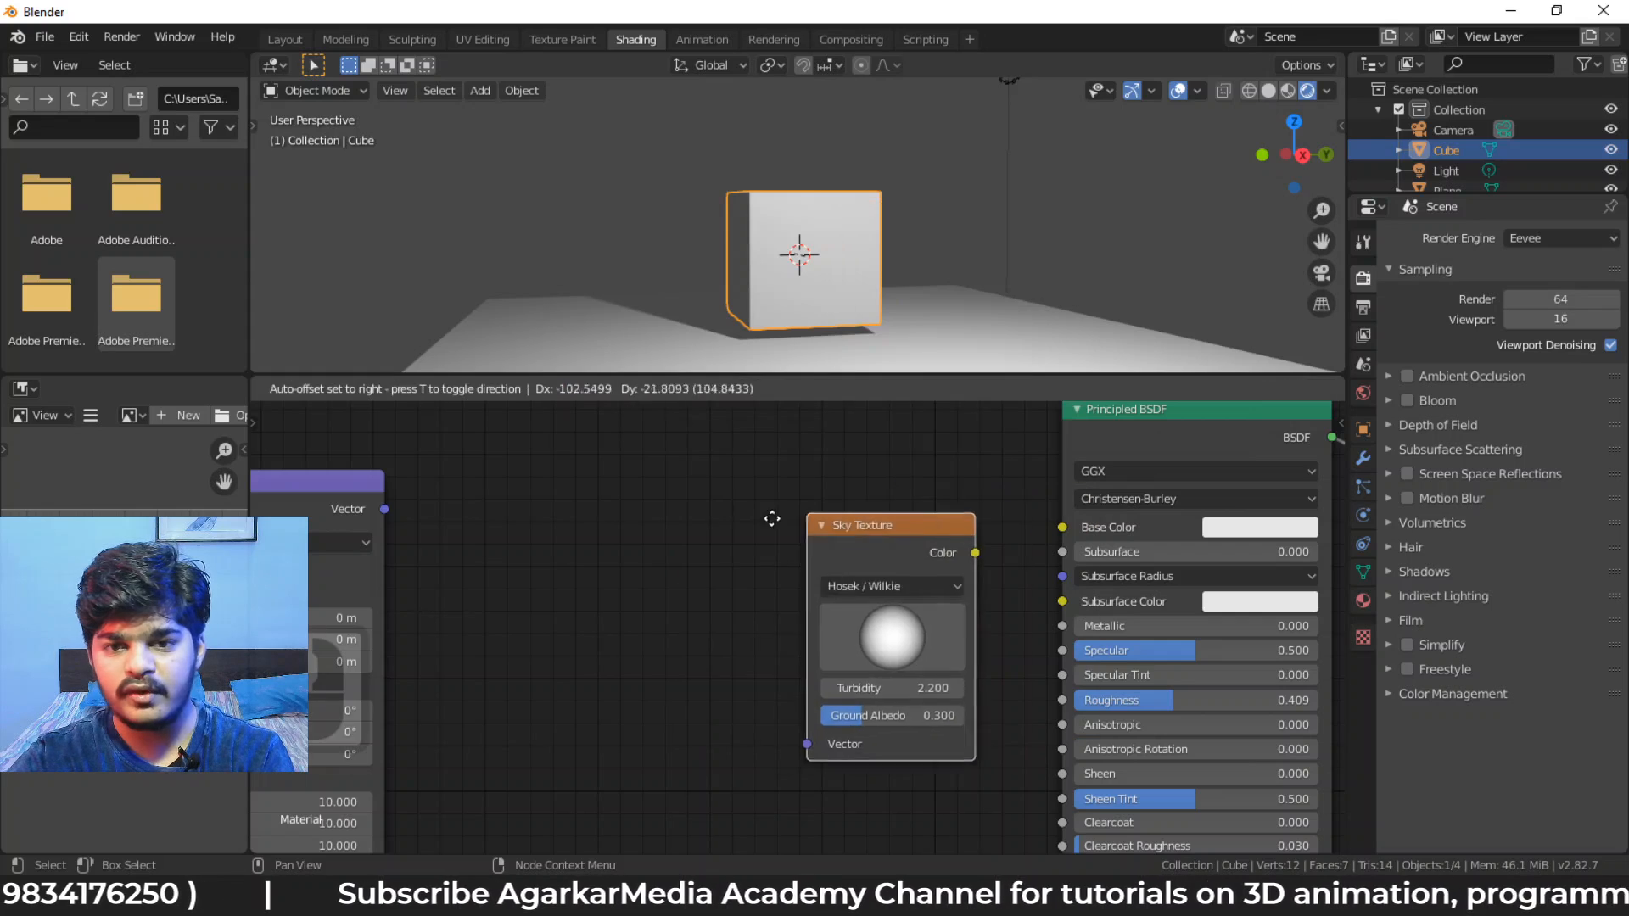
# Link the Sky Texture's Color output to the Principled BSDF's Base Color and set its Ground Albedo to 0.246
pyautogui.moveTo(817, 529); pyautogui.dragTo(1060, 528)
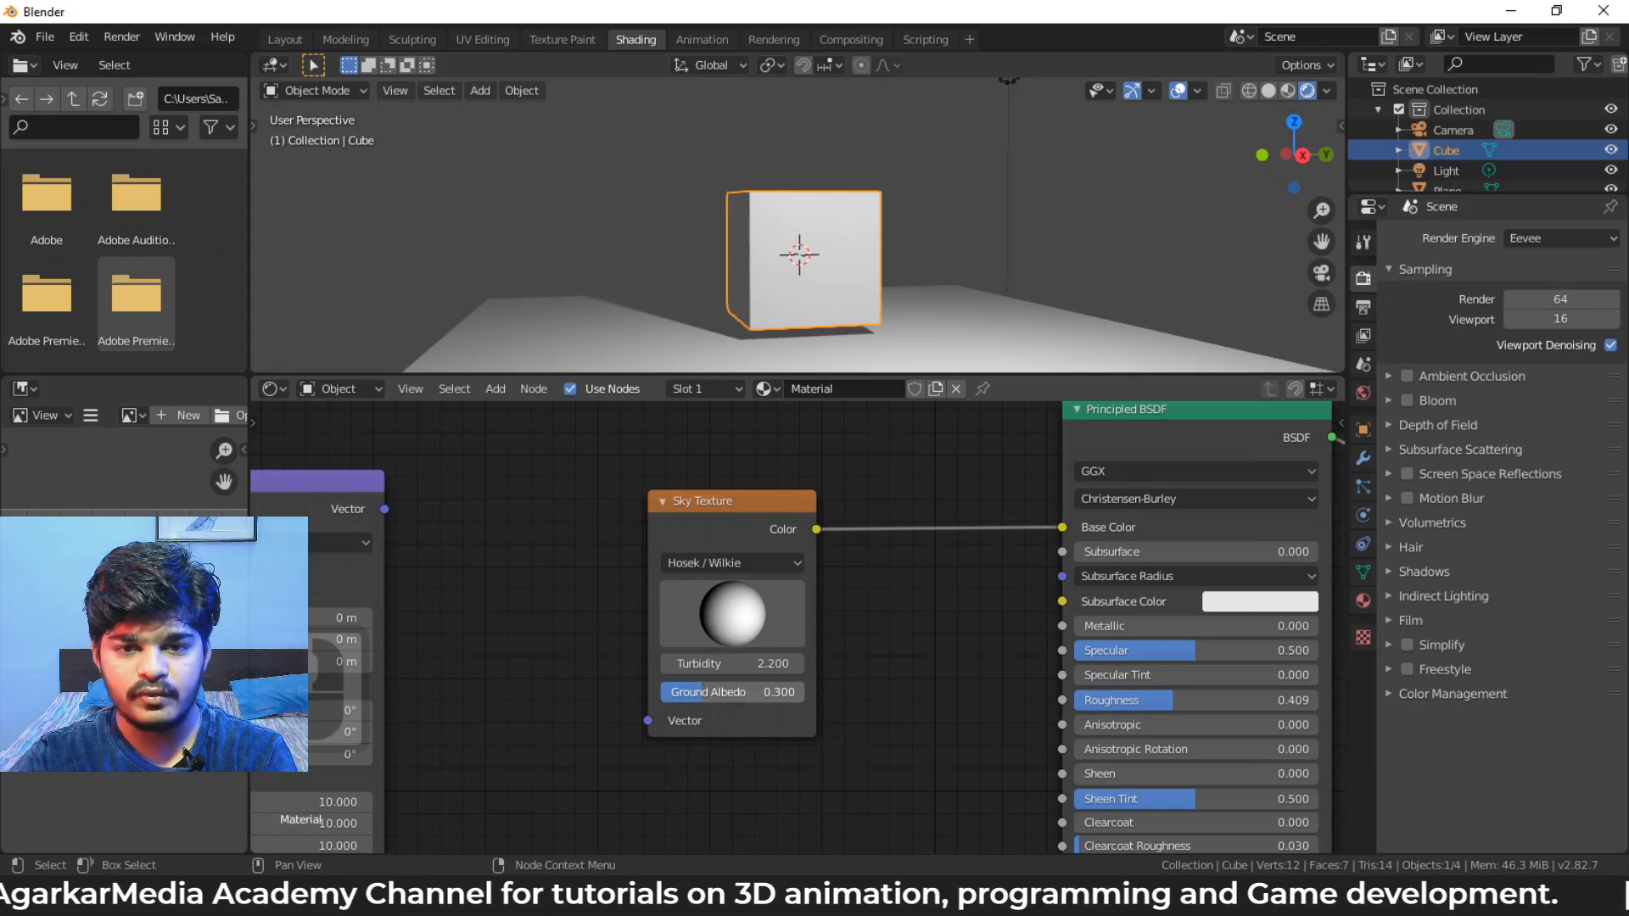
pyautogui.moveTo(769, 692); pyautogui.dragTo(697, 692)
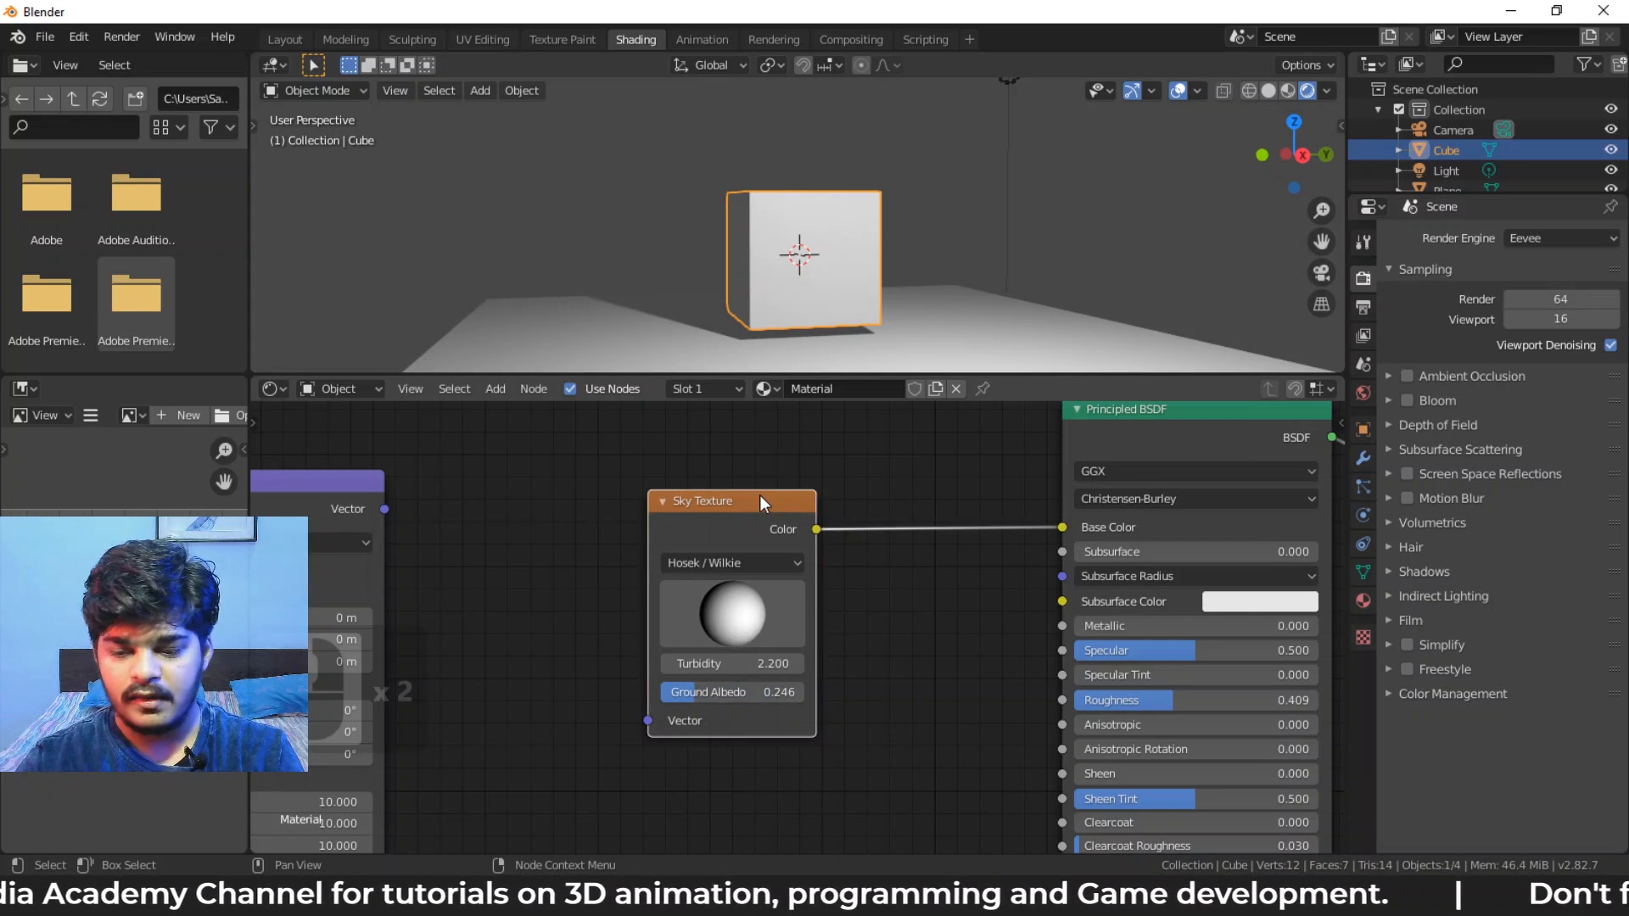
# Delete the Sky Texture node and place a Voronoi Texture node between the Mapping and Principled BSDF nodes
pyautogui.press('x')
pyautogui.hotkey('shift', 'a')
pyautogui.moveTo(761, 496)
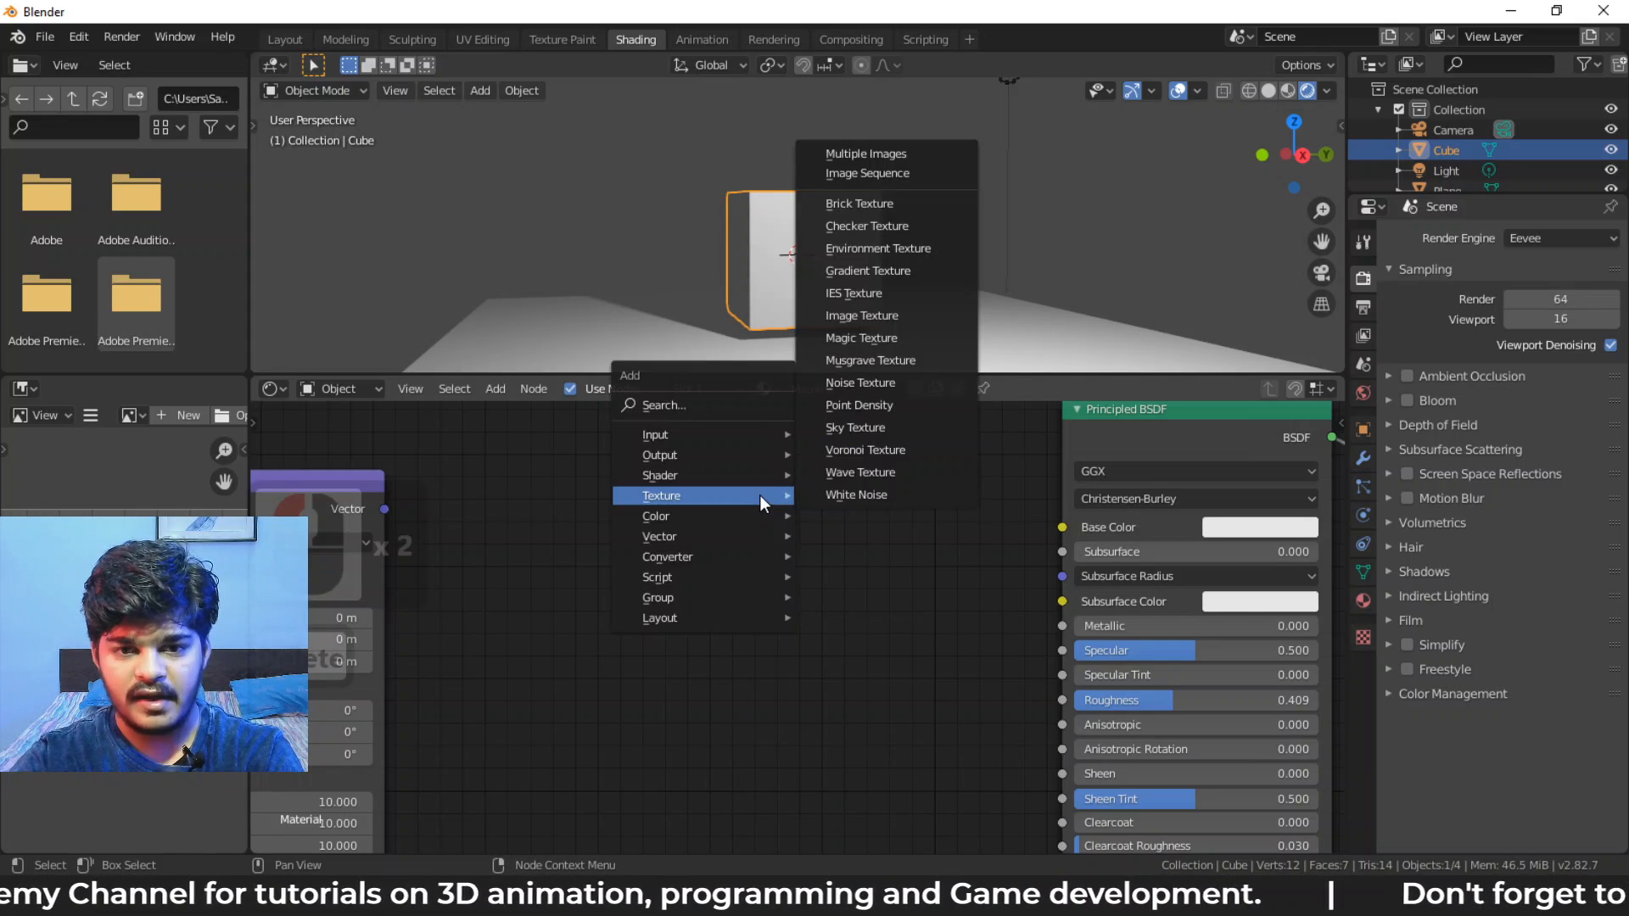
pyautogui.click(862, 455)
pyautogui.click(862, 455)
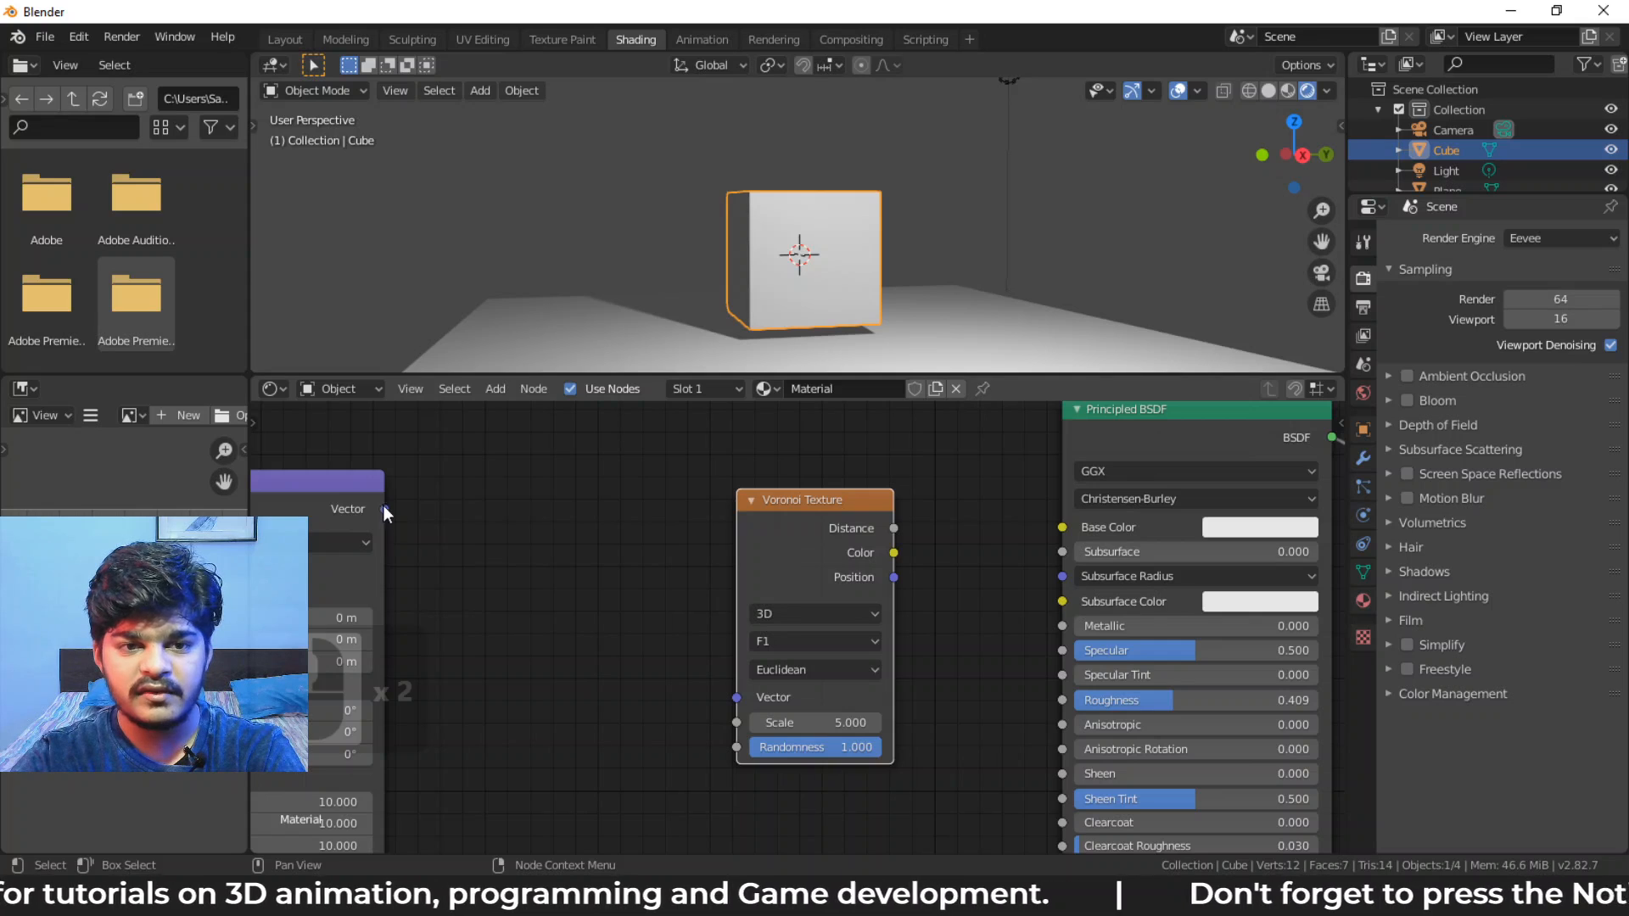
# Link the Mapping node's Vector to the Voronoi Texture's Vector input and its Color output to Base Color, and inspect the cube
pyautogui.moveTo(385, 510); pyautogui.dragTo(740, 709)
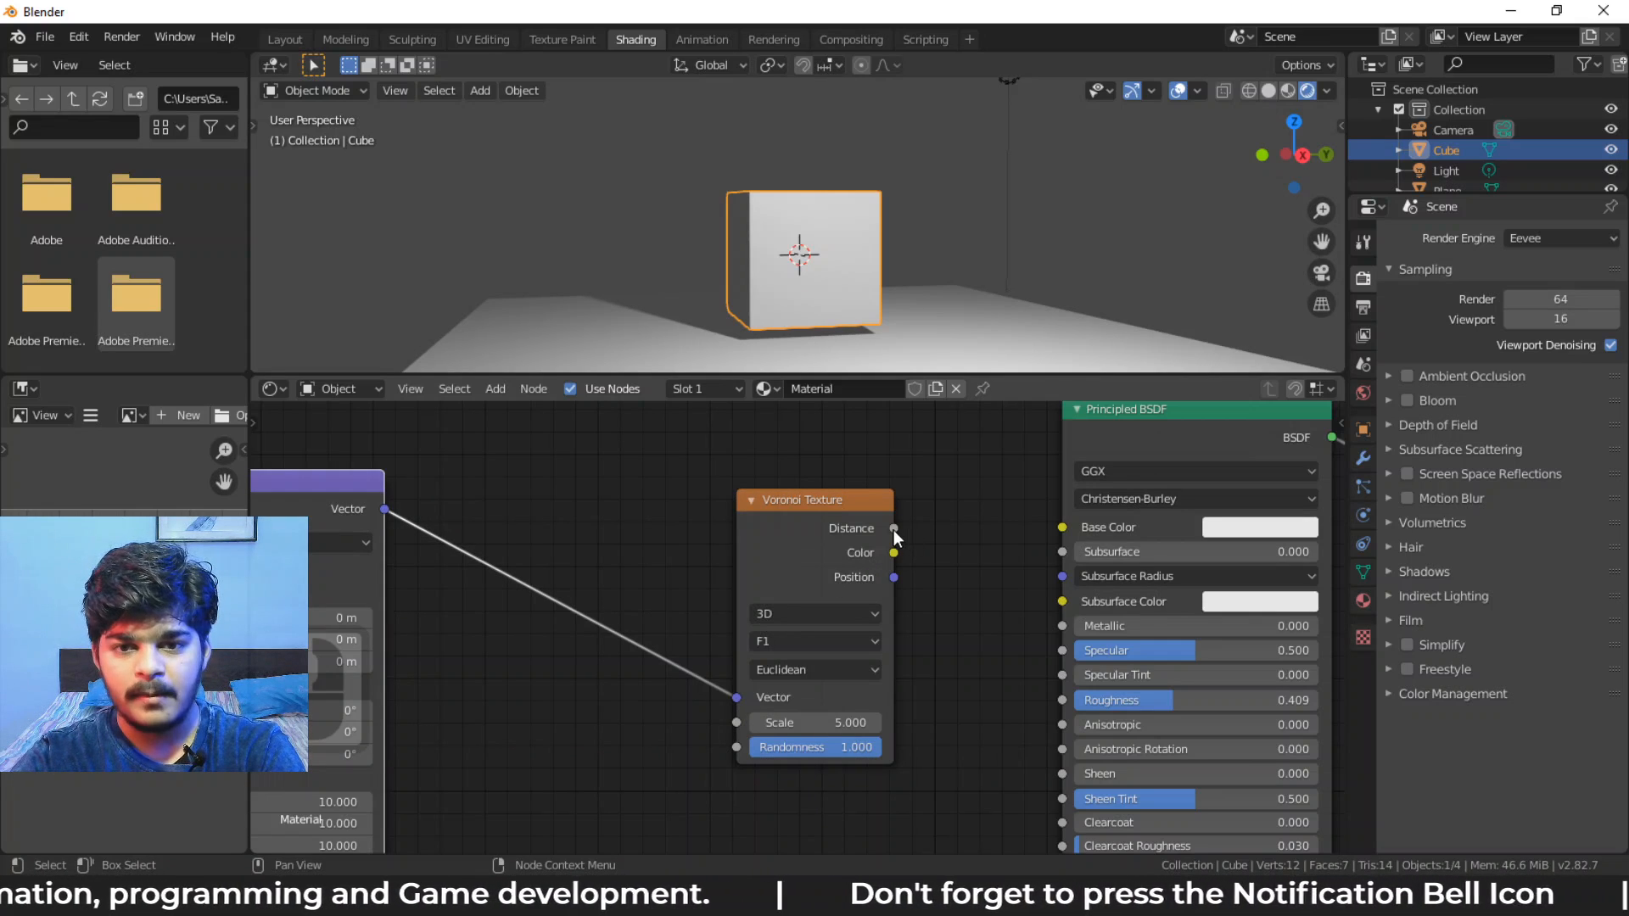
pyautogui.moveTo(896, 556); pyautogui.dragTo(1062, 527)
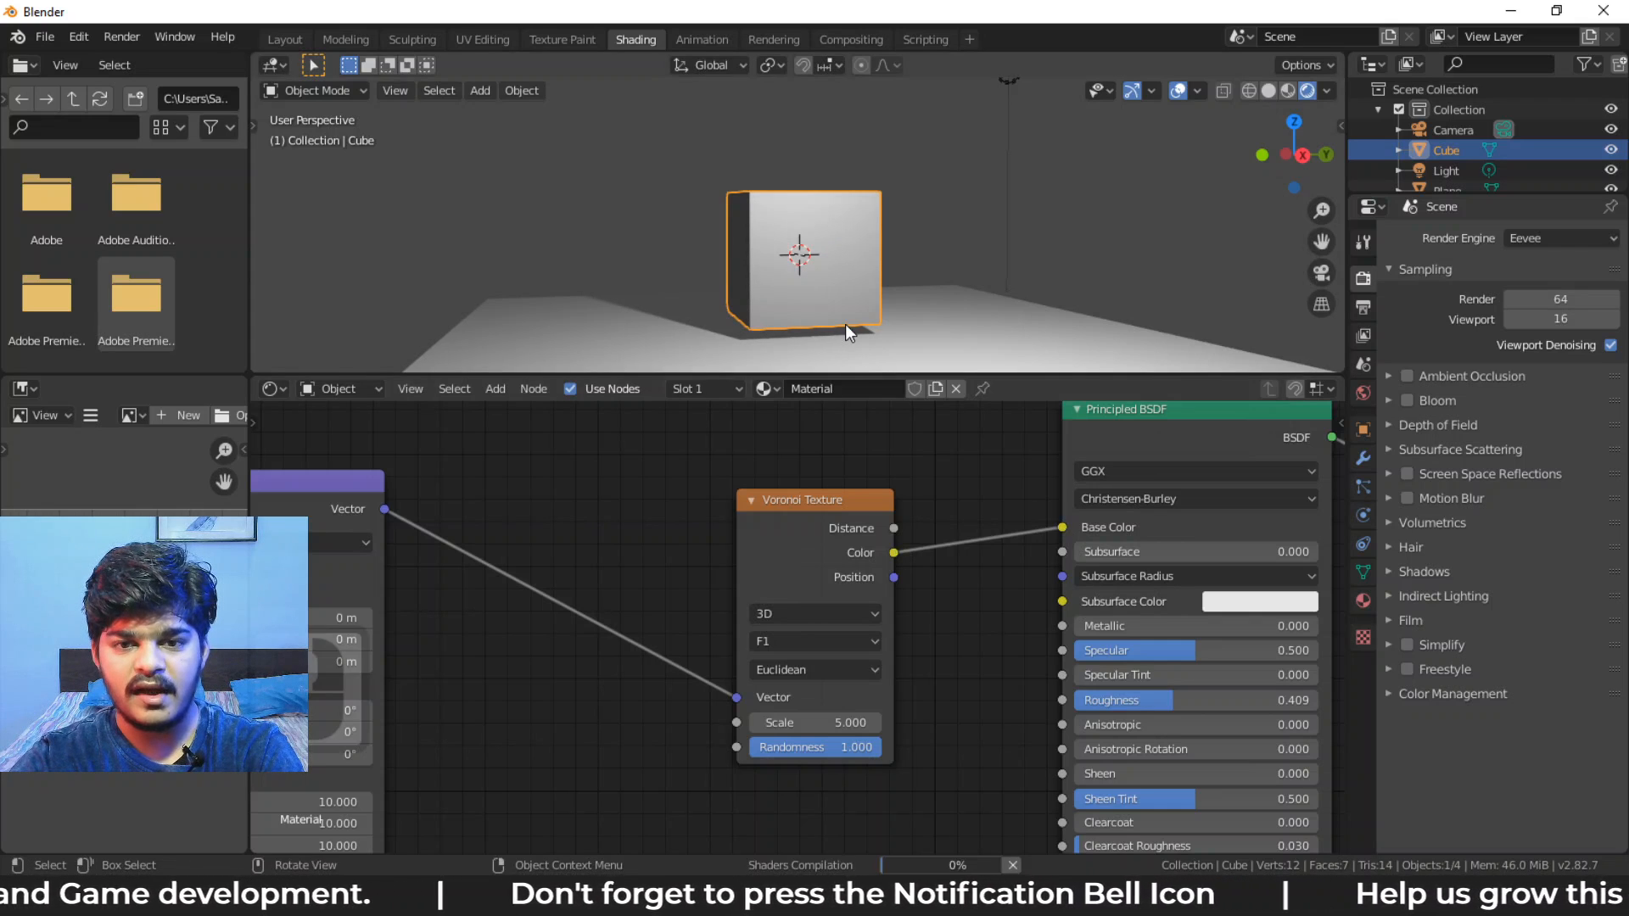
pyautogui.scroll(6, 840, 314)
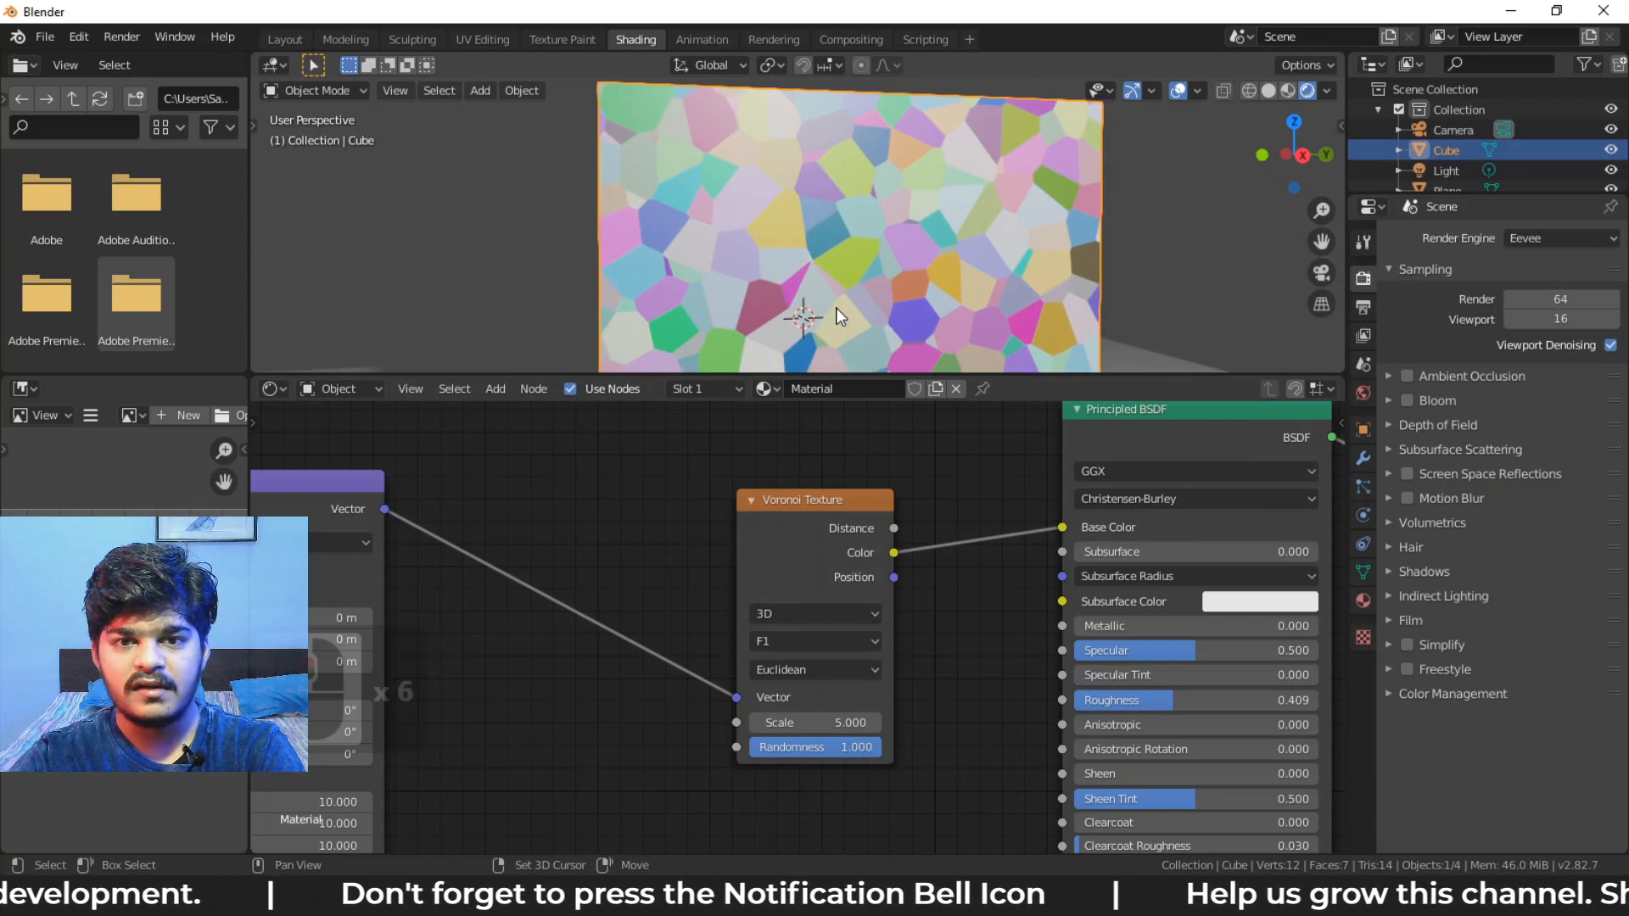
pyautogui.scroll(-4, 808, 204)
pyautogui.moveTo(802, 232); pyautogui.dragTo(832, 266, button='middle')
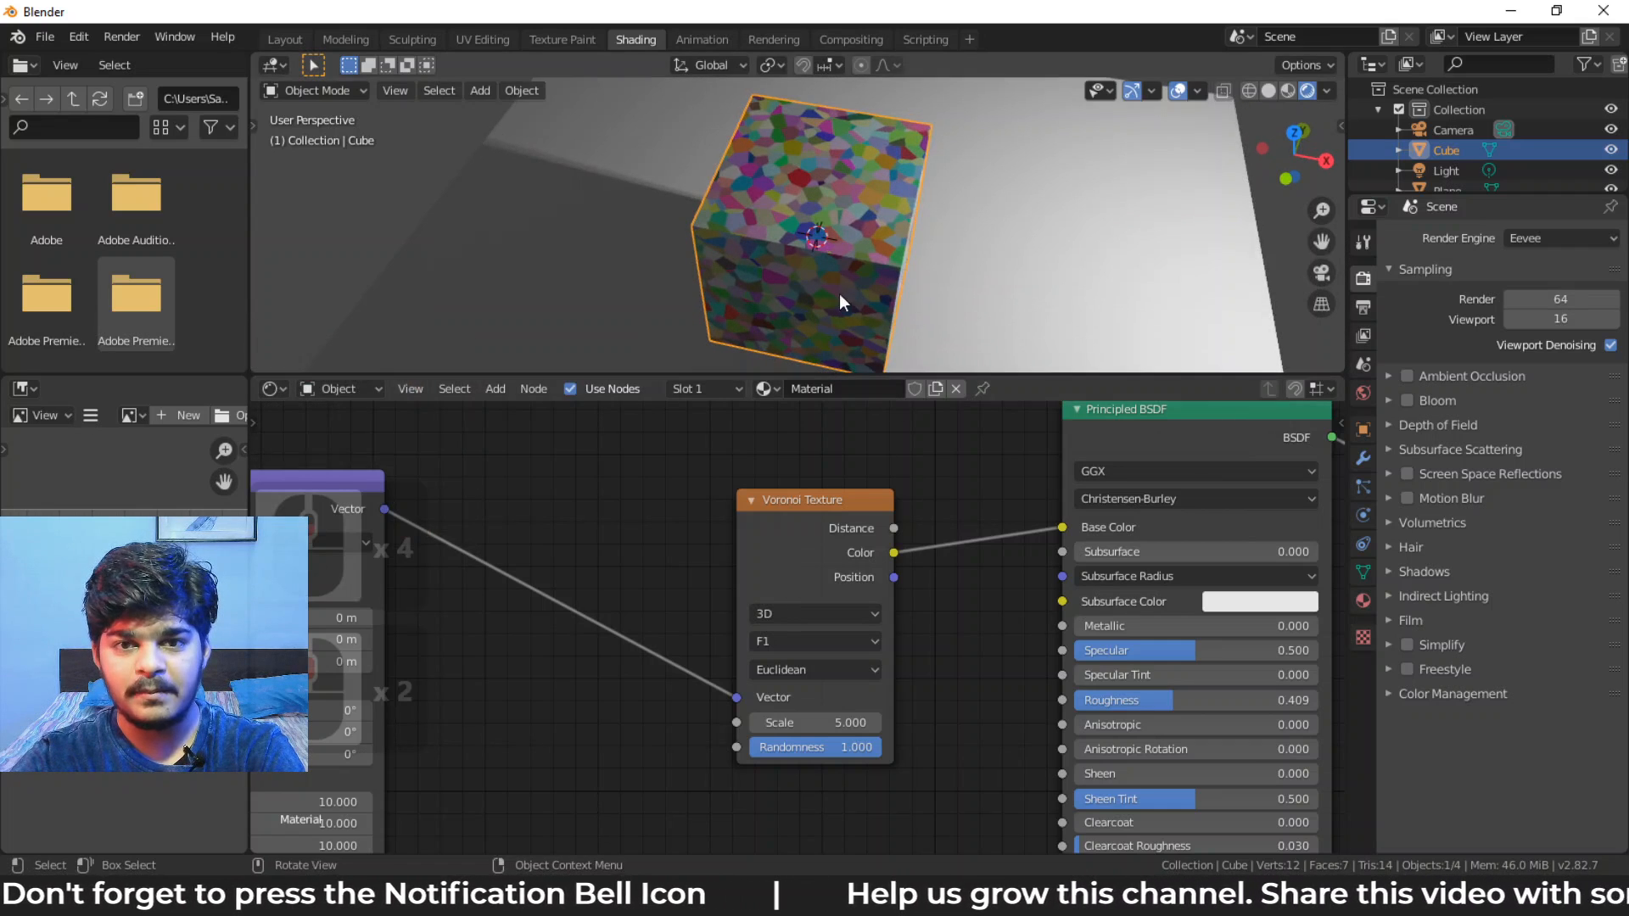
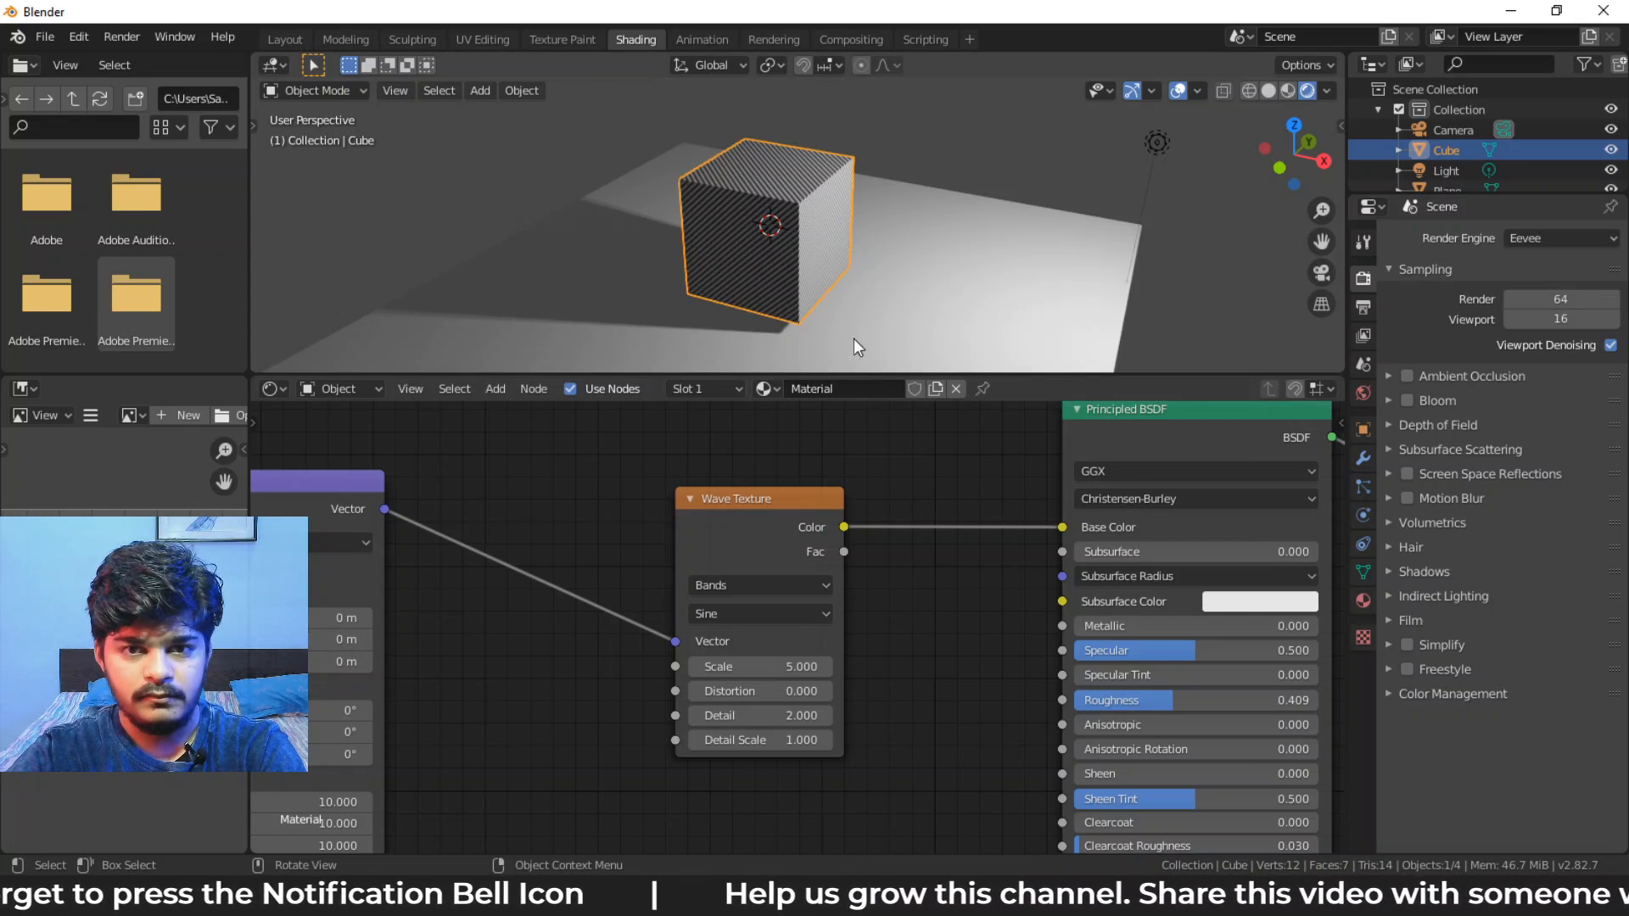
# Set the Wave Texture's wave profile to Saw and inspect the pattern on the cube
pyautogui.scroll(7, 808, 264)
pyautogui.moveTo(820, 242); pyautogui.dragTo(642, 162, button='middle')
pyautogui.scroll(-3, 679, 208)
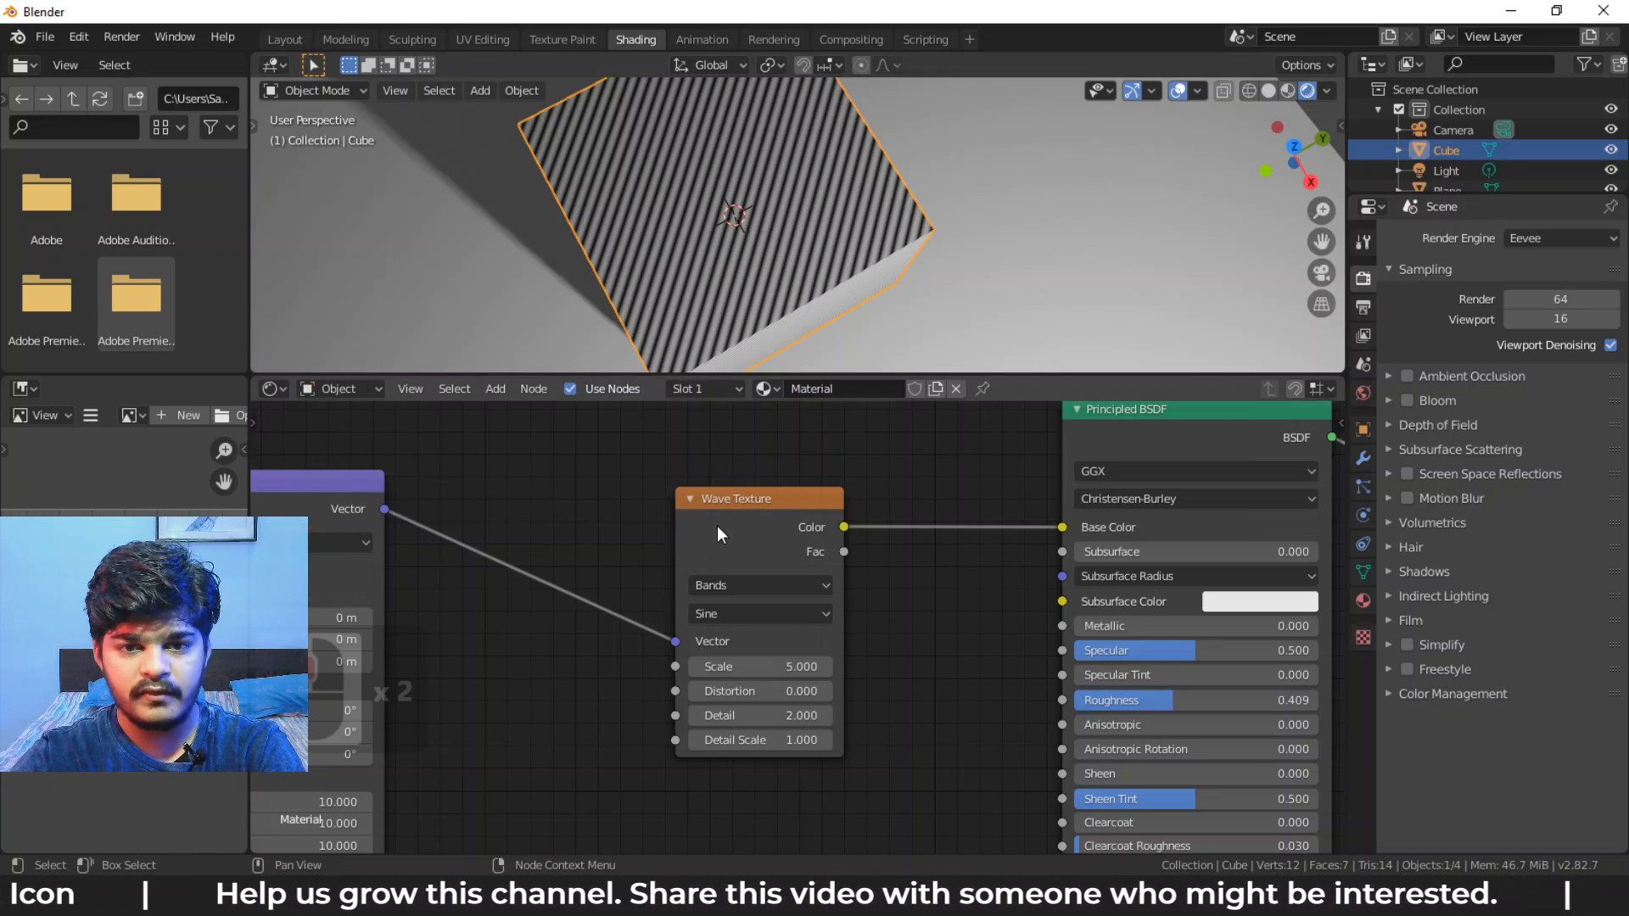
pyautogui.click(725, 611)
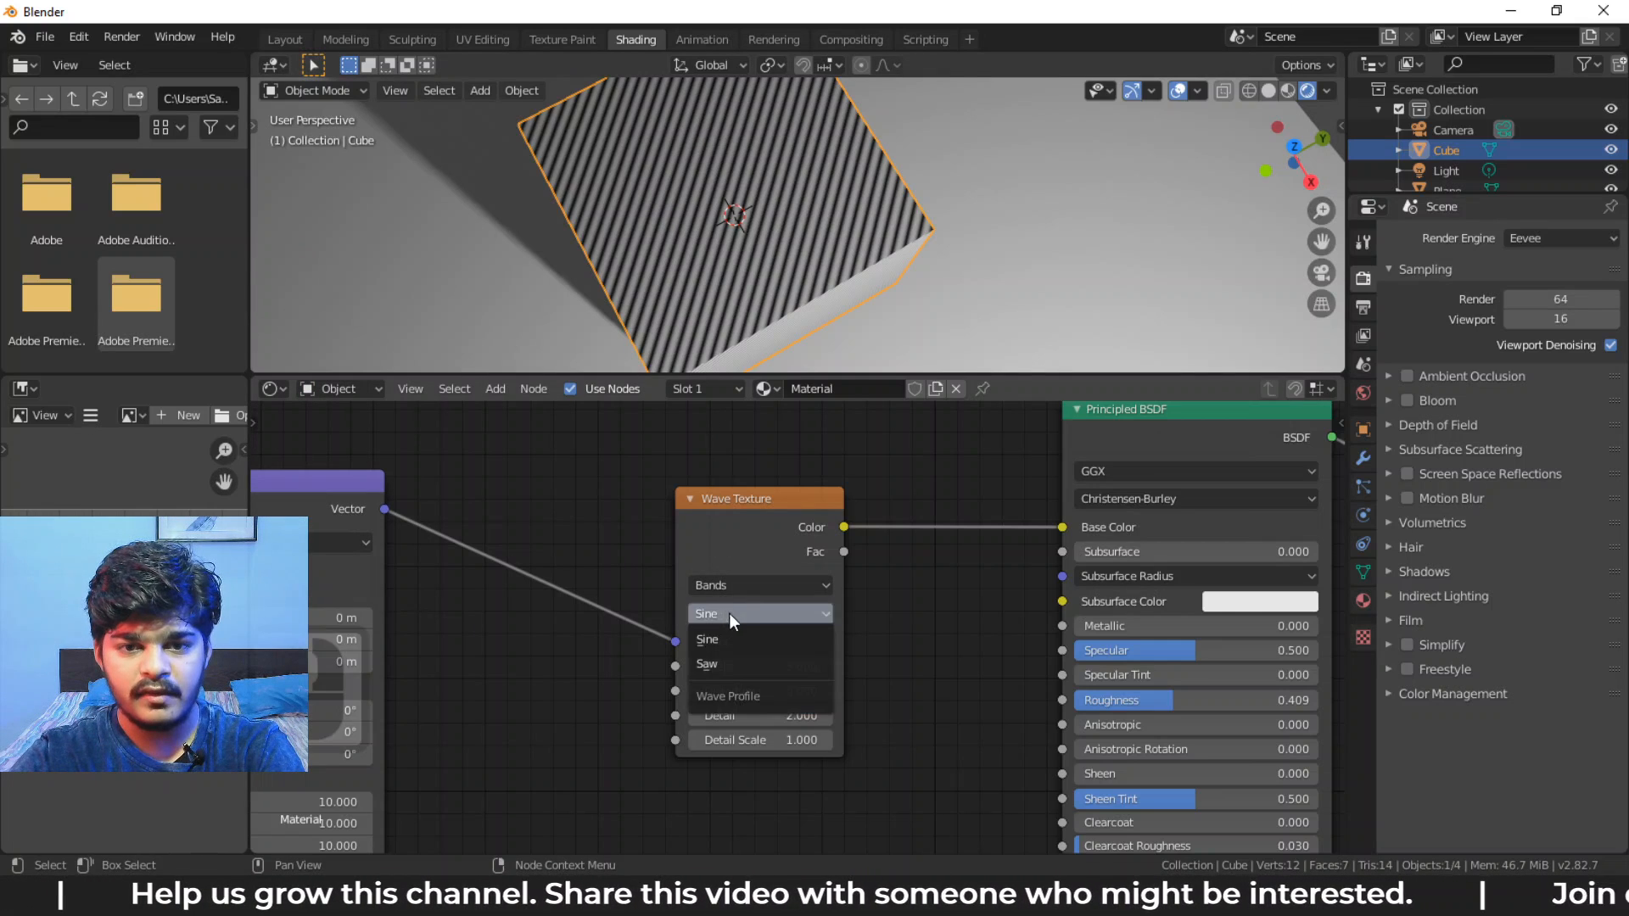
pyautogui.click(724, 667)
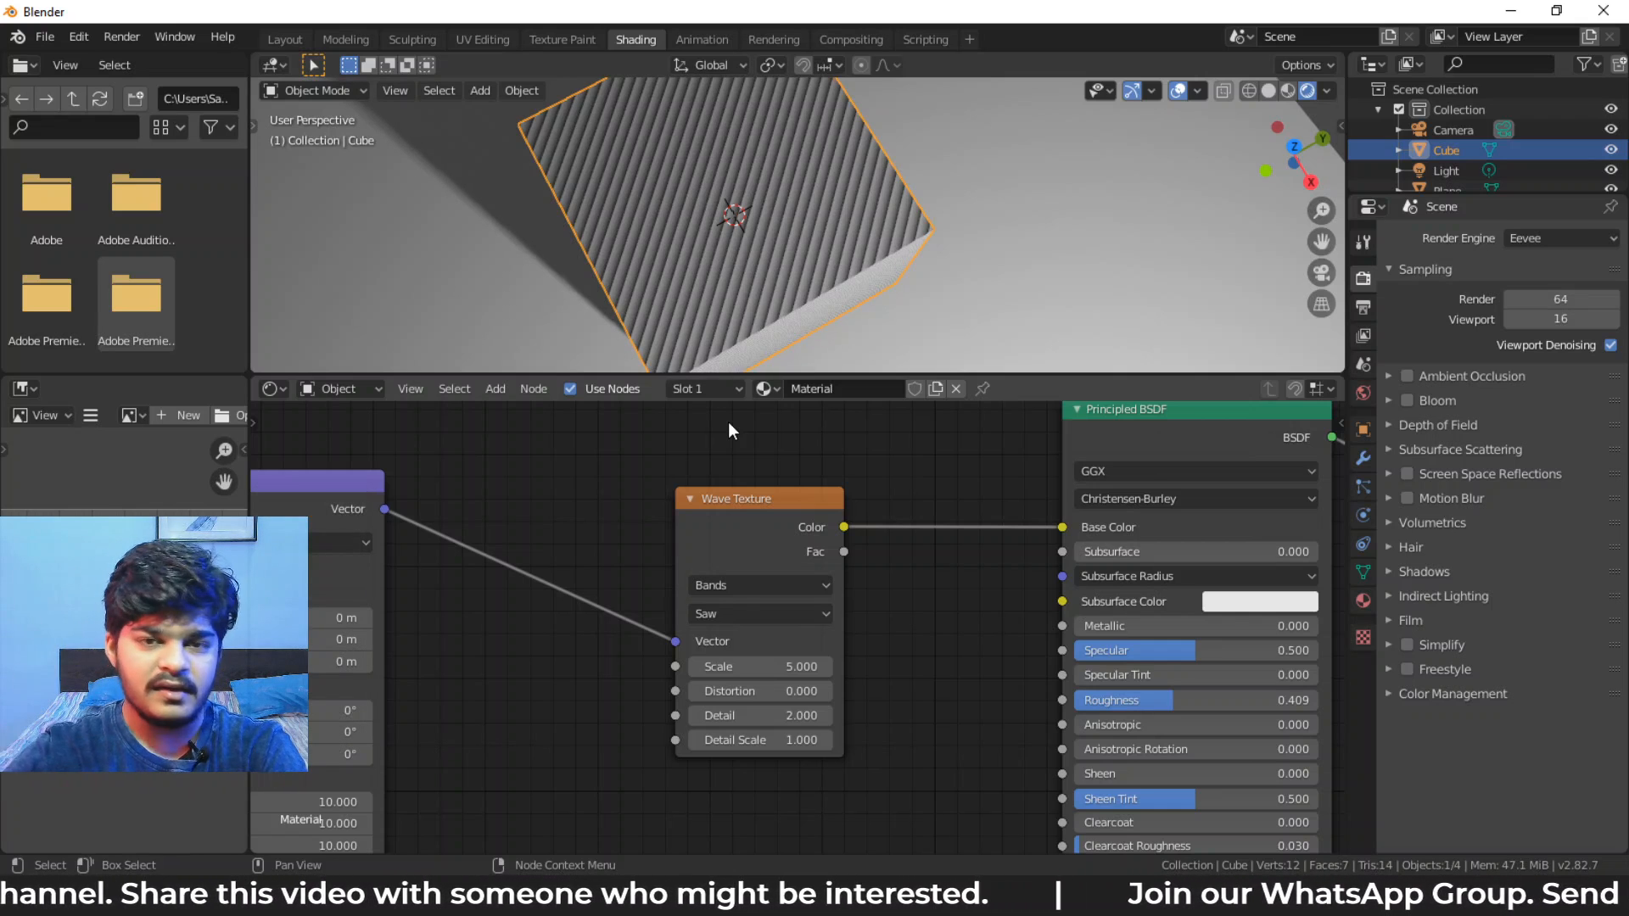
pyautogui.scroll(4, 728, 308)
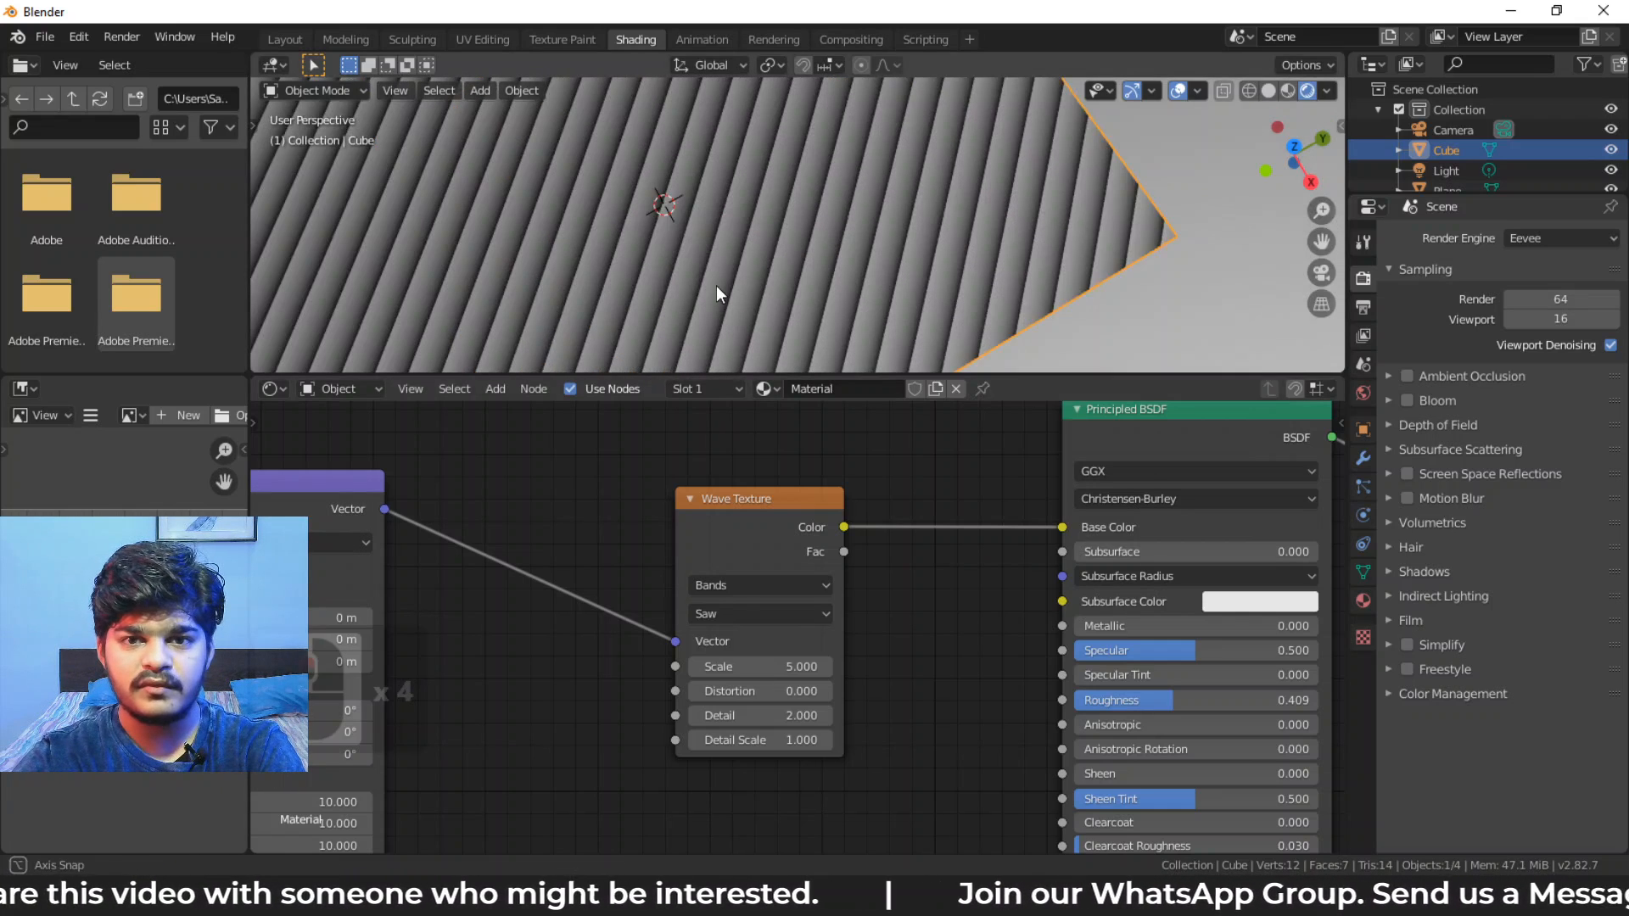
pyautogui.moveTo(716, 285)
pyautogui.mouseDown(button='middle')
pyautogui.moveTo(747, 280)
pyautogui.moveTo(760, 200)
pyautogui.moveTo(669, 209)
pyautogui.moveTo(739, 268)
pyautogui.mouseUp(button='middle')
# Set the Wave Texture's wave type to Rings, keep the Saw profile, and inspect the cube's faces
pyautogui.click(763, 585)
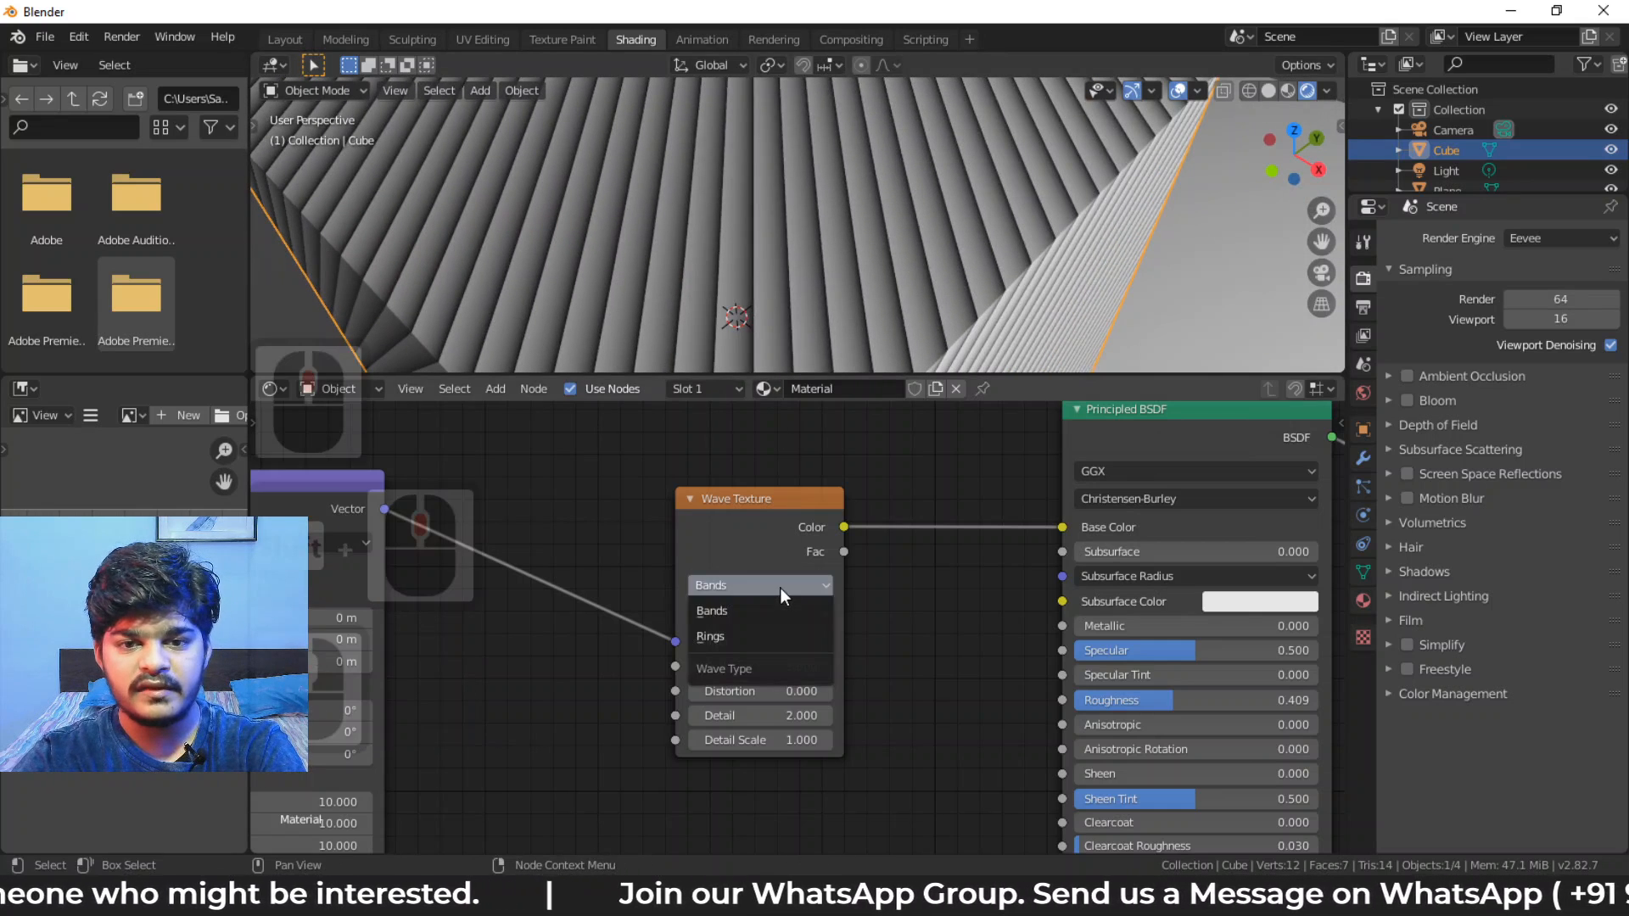
pyautogui.click(754, 637)
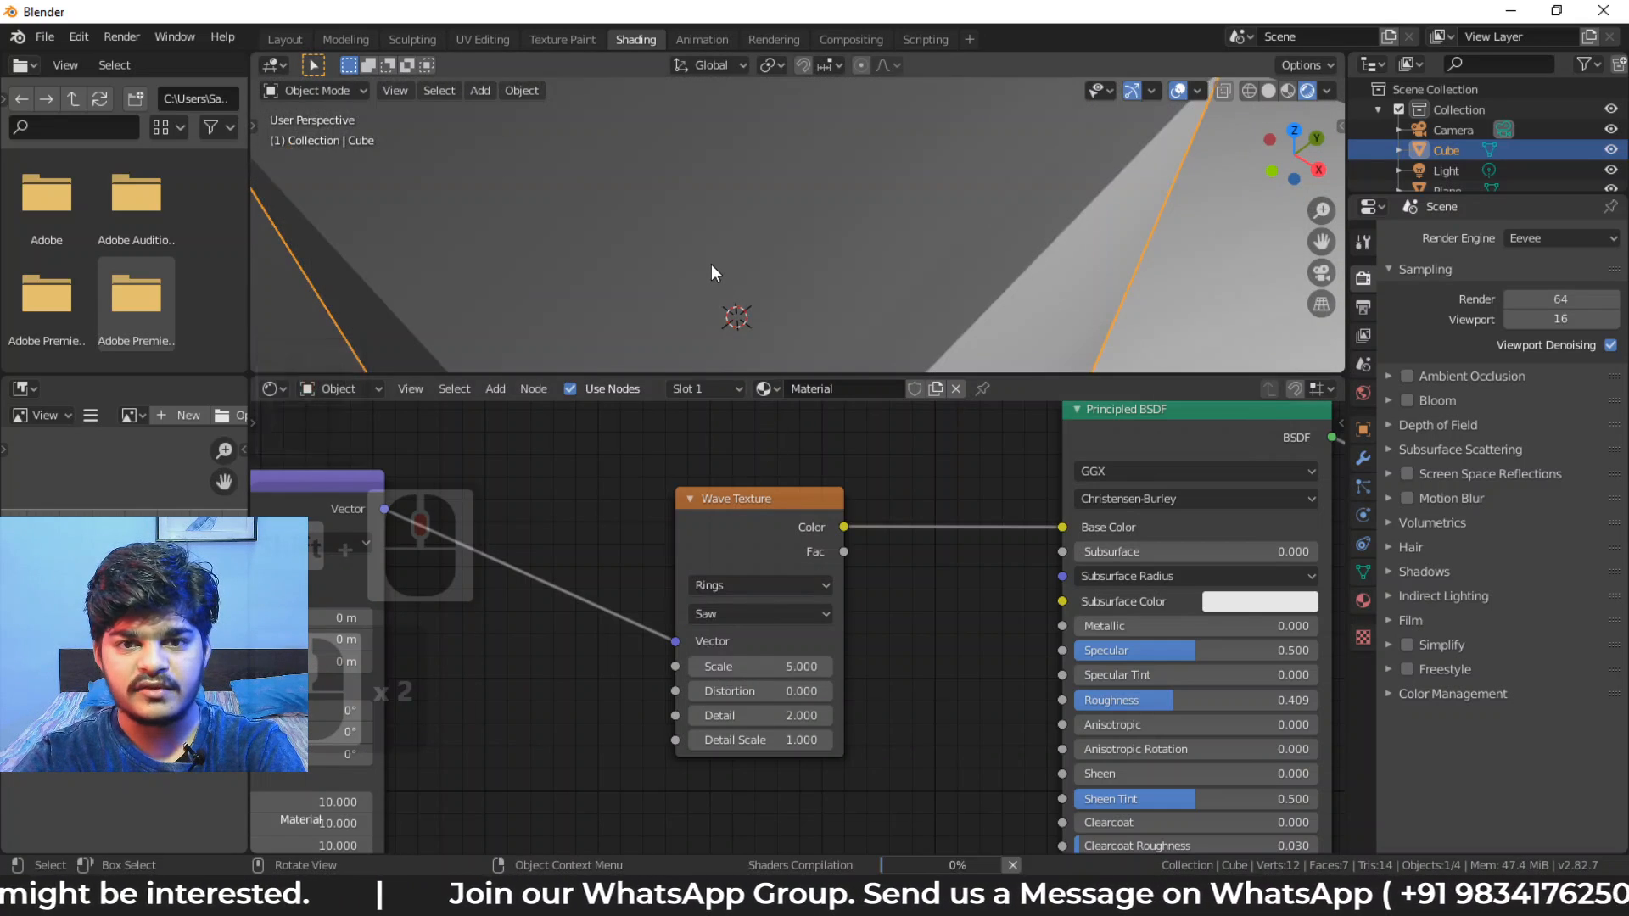
pyautogui.scroll(-3, 711, 263)
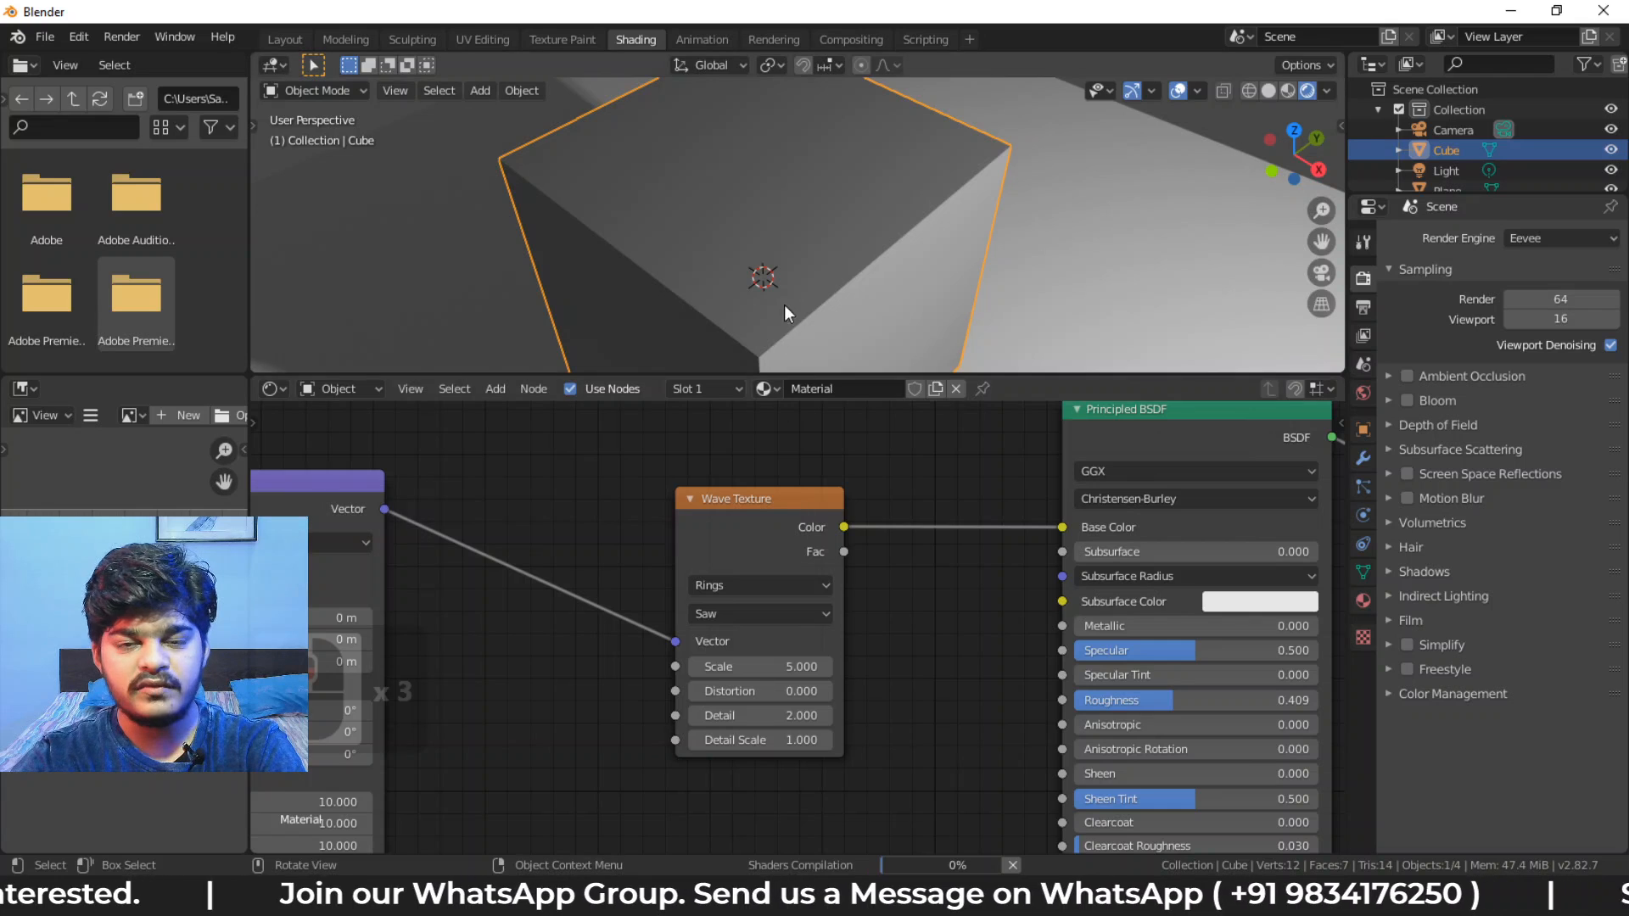
pyautogui.scroll(-3, 777, 298)
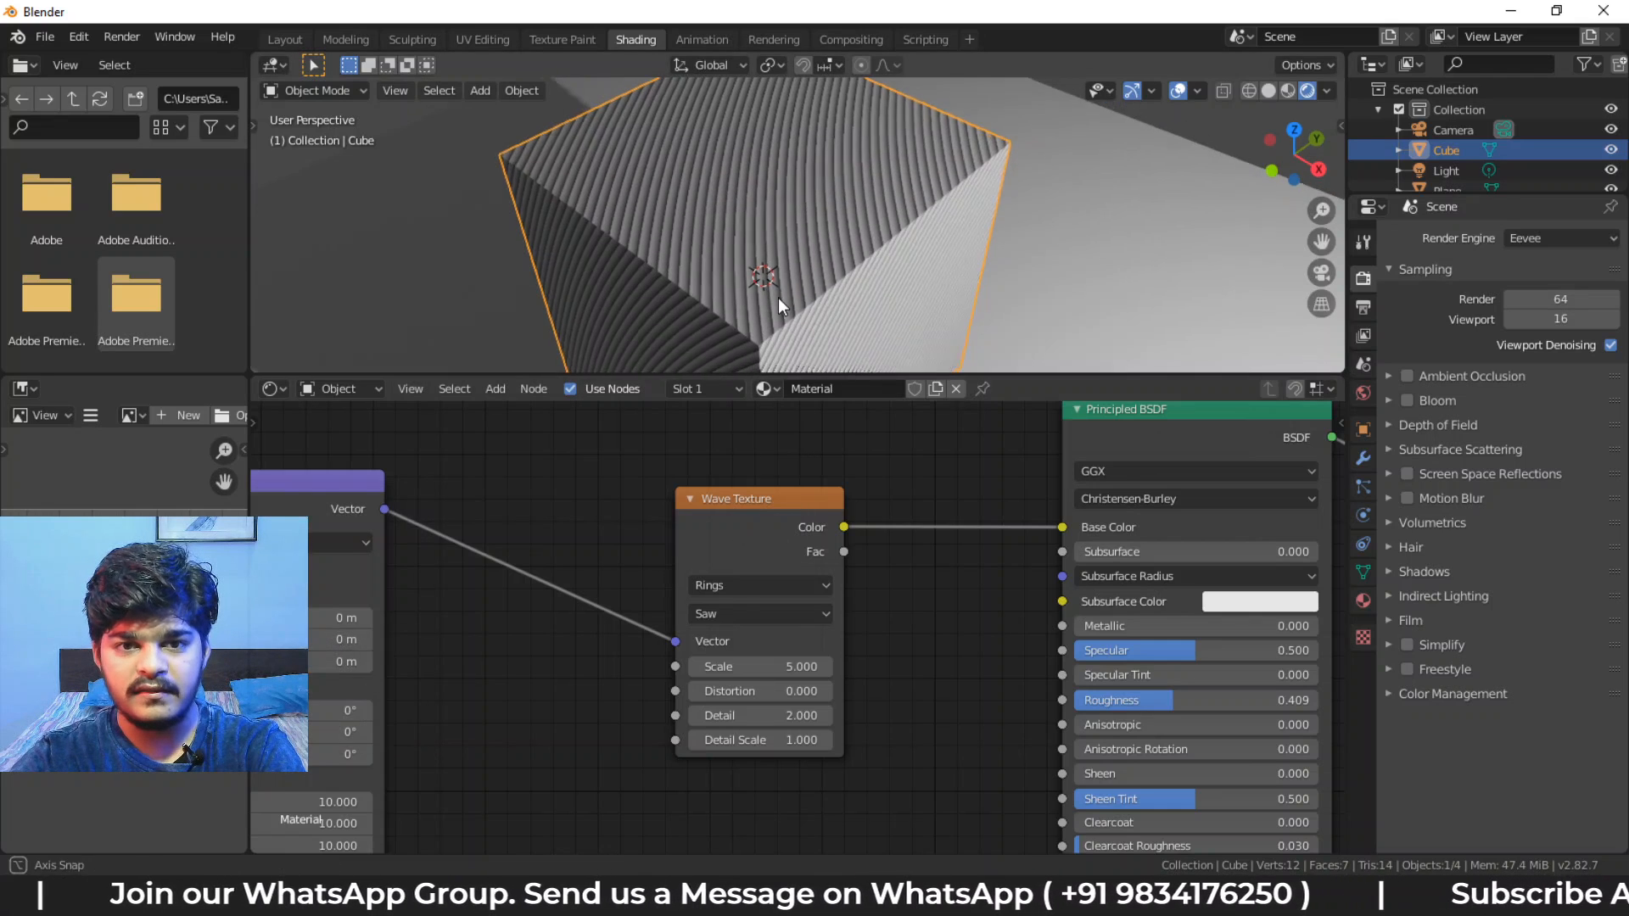
pyautogui.click(806, 618)
pyautogui.click(806, 619)
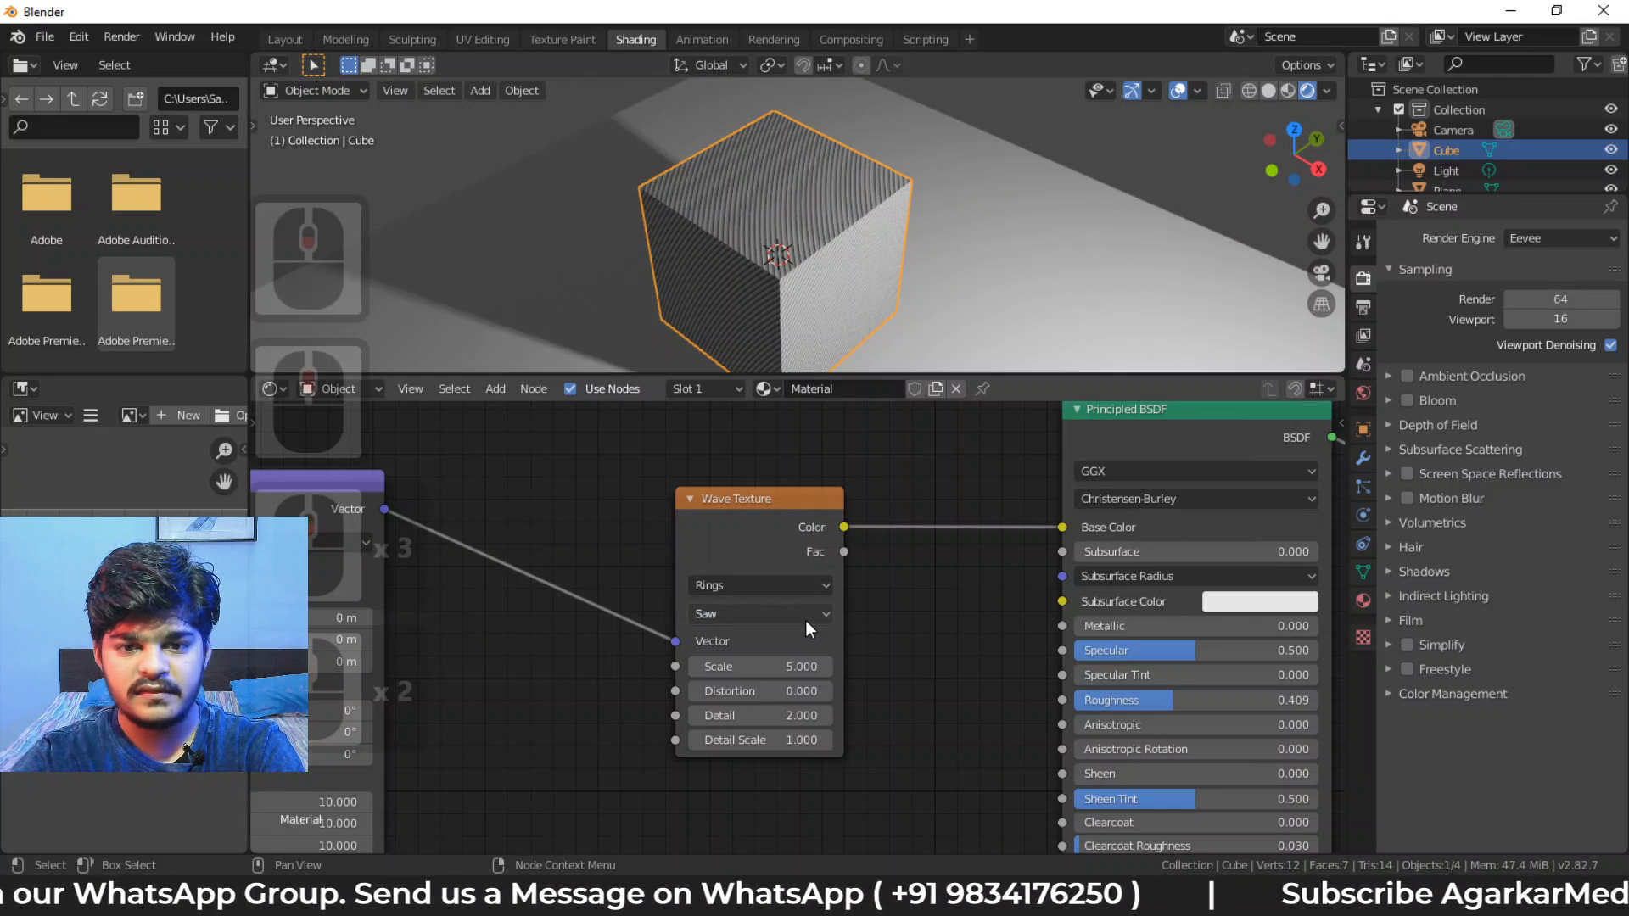
# Set the Wave Texture's Scale to 2.8, Distortion to 2.6, Detail to 15.2 and Detail Scale to 18.5
pyautogui.moveTo(782, 668)
pyautogui.mouseDown()
pyautogui.moveTo(800, 668)
pyautogui.moveTo(764, 668)
pyautogui.moveTo(768, 692)
pyautogui.moveTo(802, 692)
pyautogui.moveTo(751, 691)
pyautogui.moveTo(793, 716)
pyautogui.moveTo(798, 740)
pyautogui.moveTo(751, 739)
pyautogui.mouseUp()
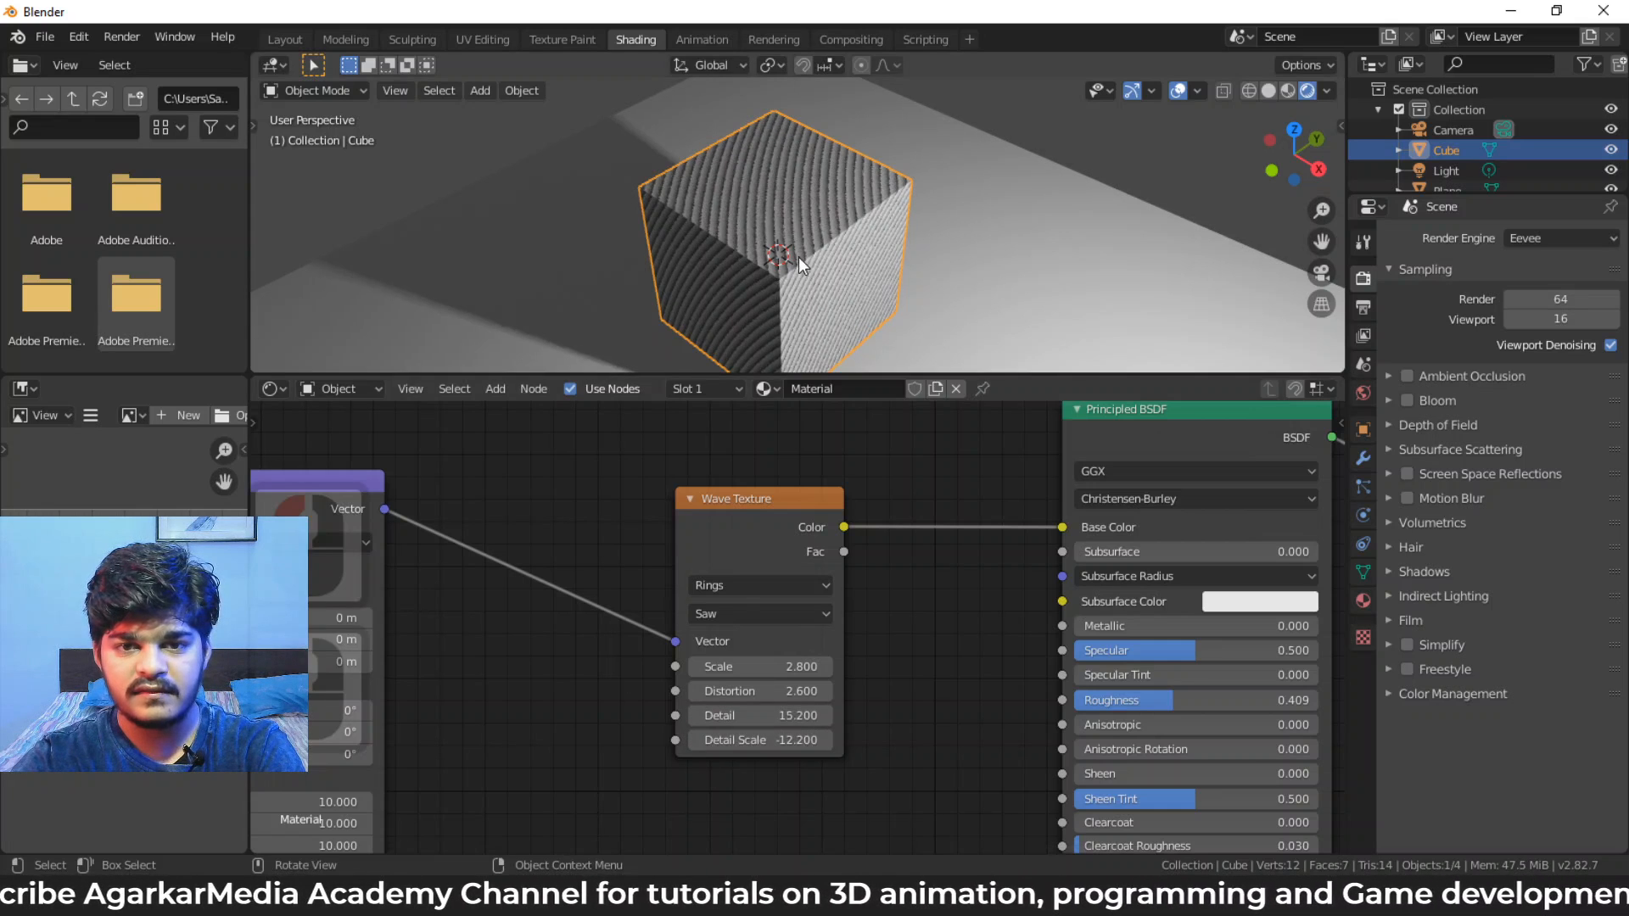
pyautogui.scroll(5, 797, 257)
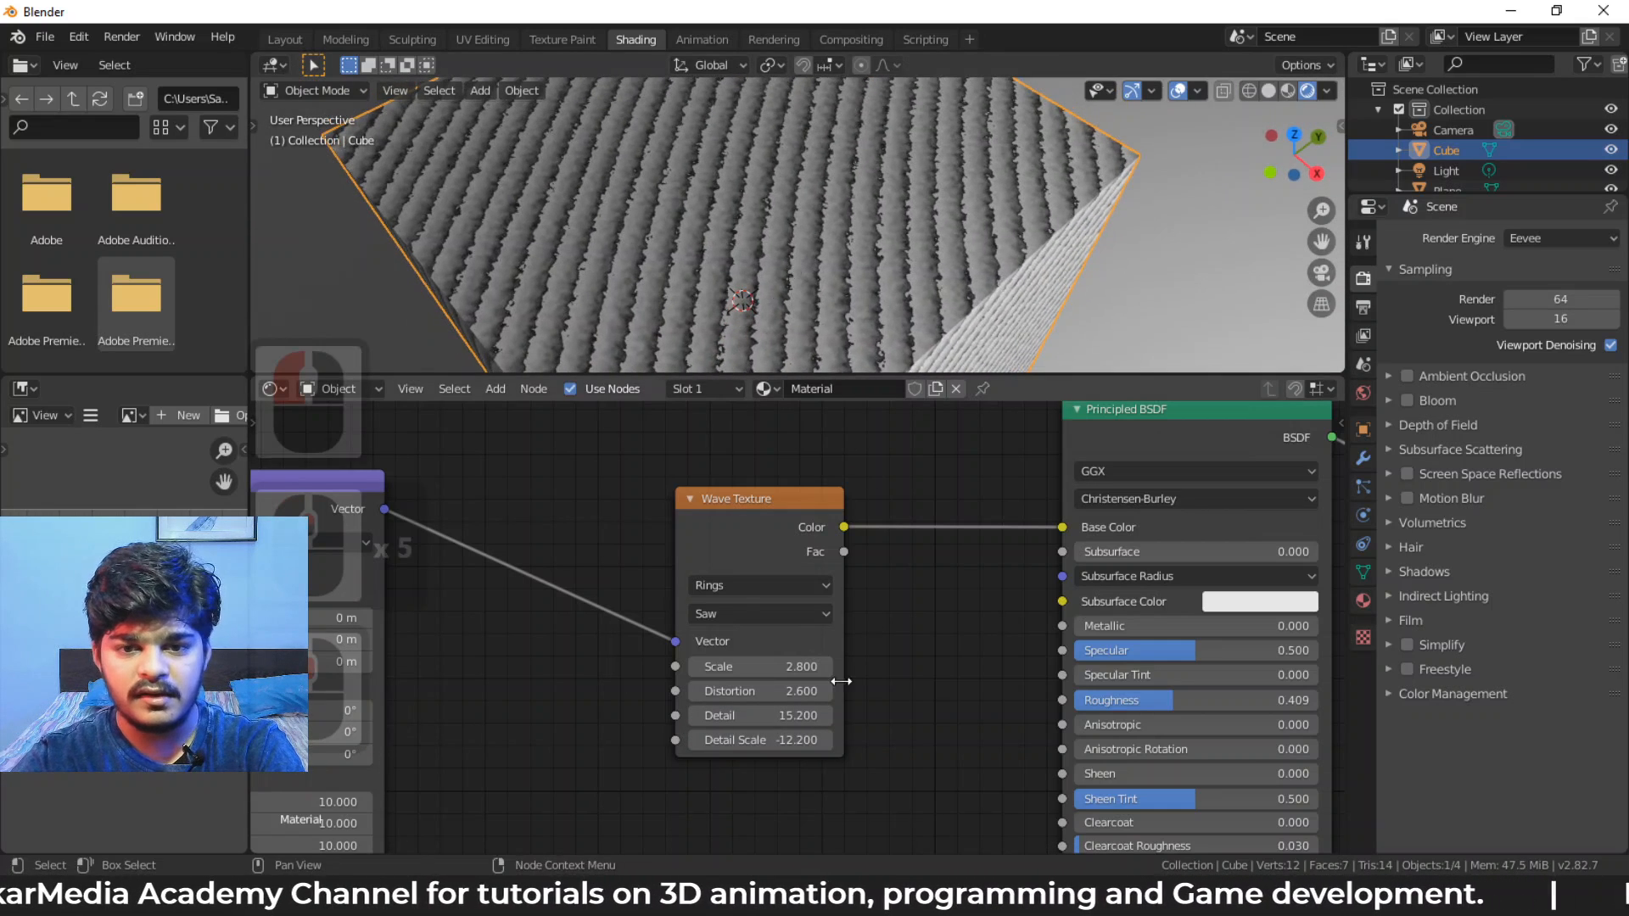
pyautogui.moveTo(799, 739); pyautogui.dragTo(756, 724)
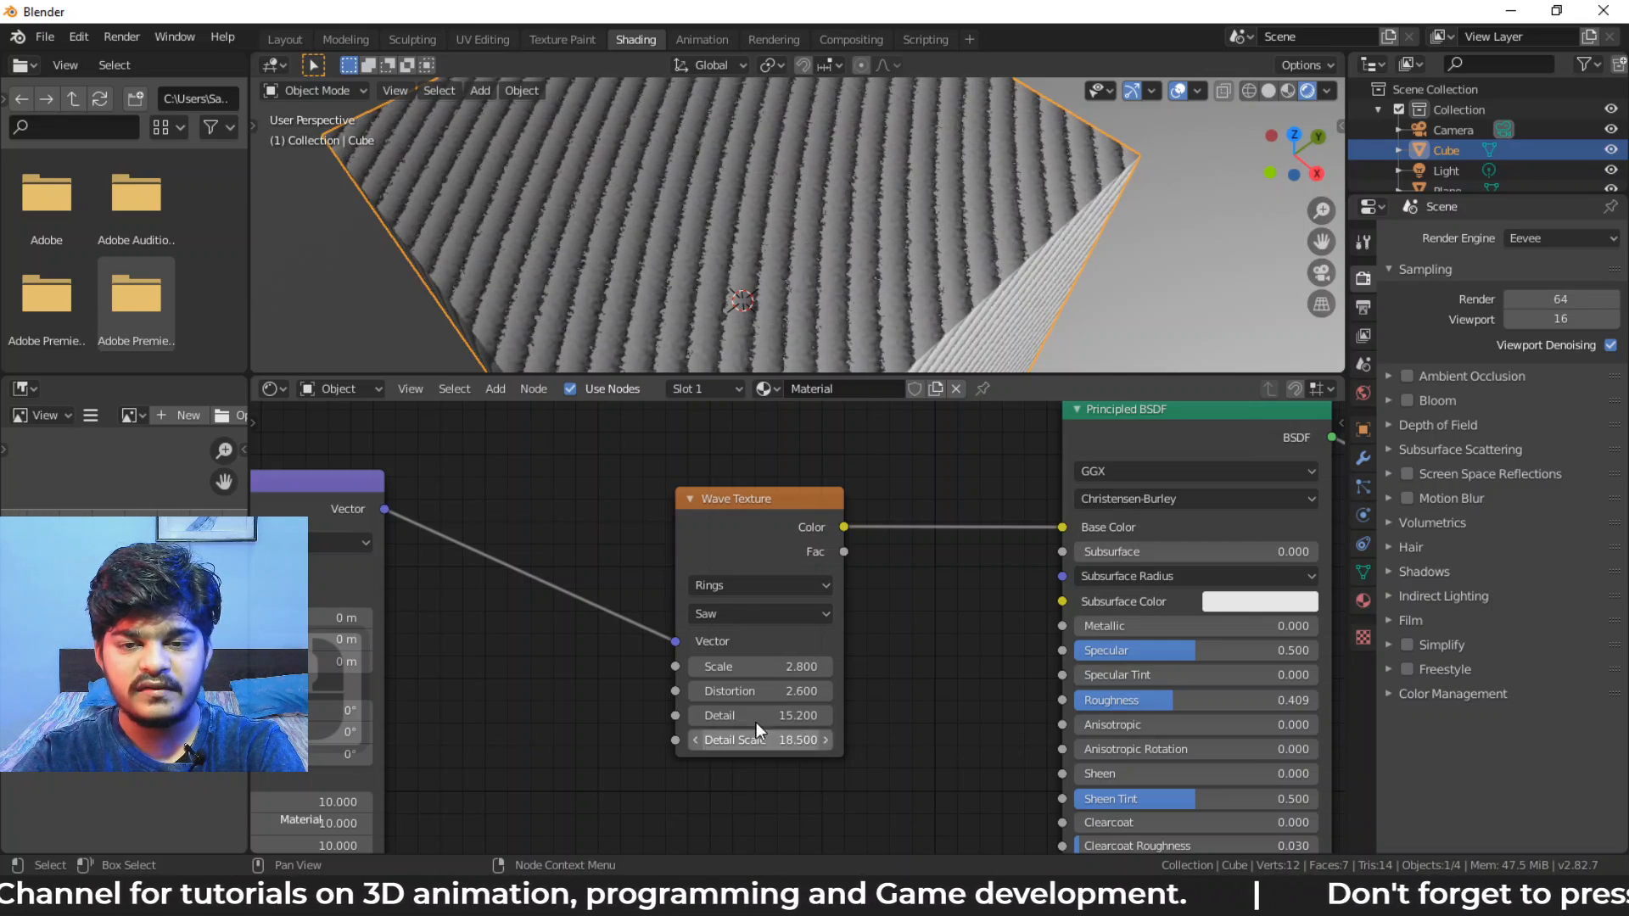
# Delete the Wave Texture node and place a White Noise Texture node in its position
pyautogui.click(735, 499)
pyautogui.press('x')
pyautogui.hotkey('shift', 'a')
pyautogui.moveTo(735, 498)
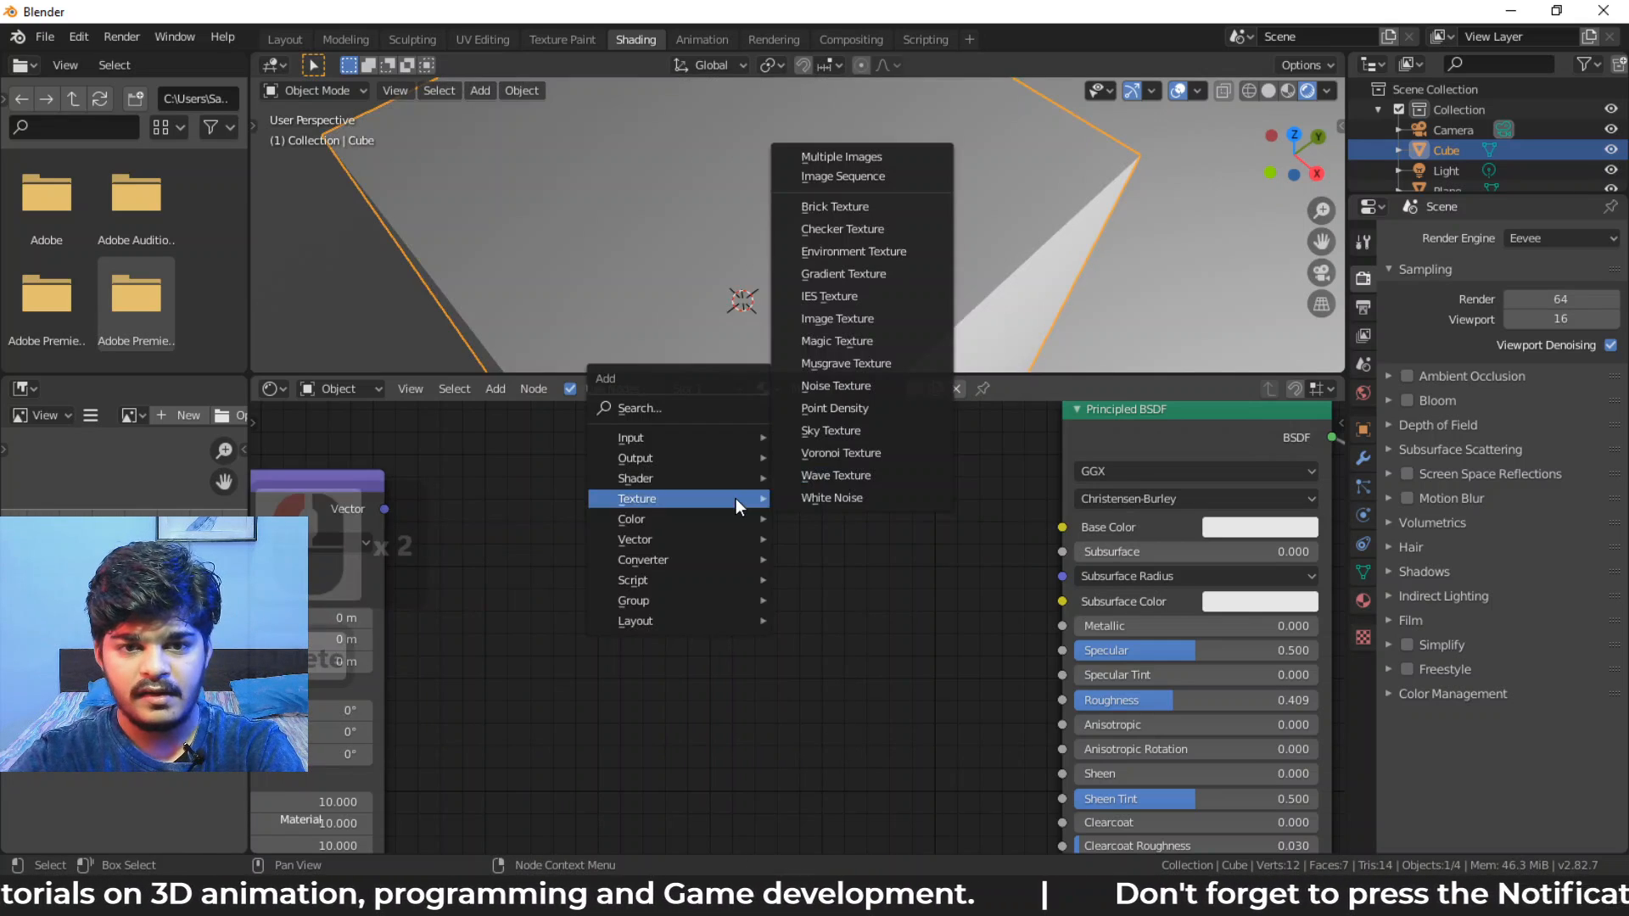
pyautogui.click(823, 497)
pyautogui.click(798, 499)
# Link the Mapping node's Vector to the White Noise Texture's Vector input and its Value output to Base Color, and inspect the cube
pyautogui.moveTo(385, 511); pyautogui.dragTo(685, 608)
pyautogui.moveTo(841, 548); pyautogui.dragTo(1060, 528)
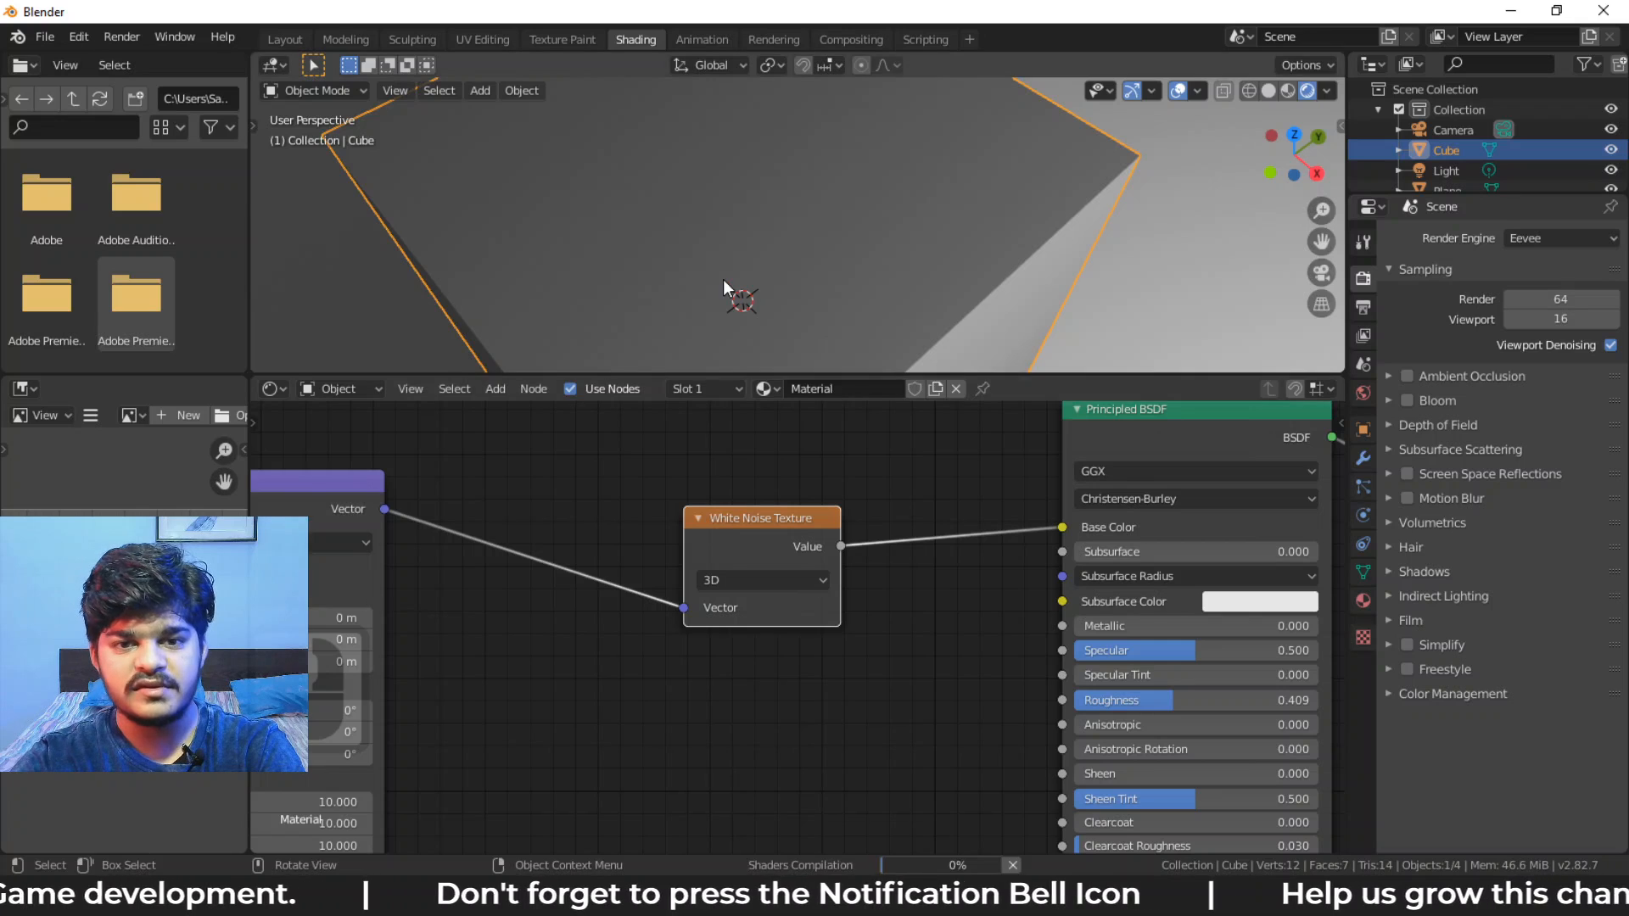
pyautogui.moveTo(723, 278)
pyautogui.mouseDown(button='middle')
pyautogui.moveTo(721, 303)
pyautogui.moveTo(750, 299)
pyautogui.moveTo(723, 219)
pyautogui.moveTo(690, 192)
pyautogui.moveTo(695, 227)
pyautogui.mouseUp(button='middle')
pyautogui.scroll(4, 696, 227)
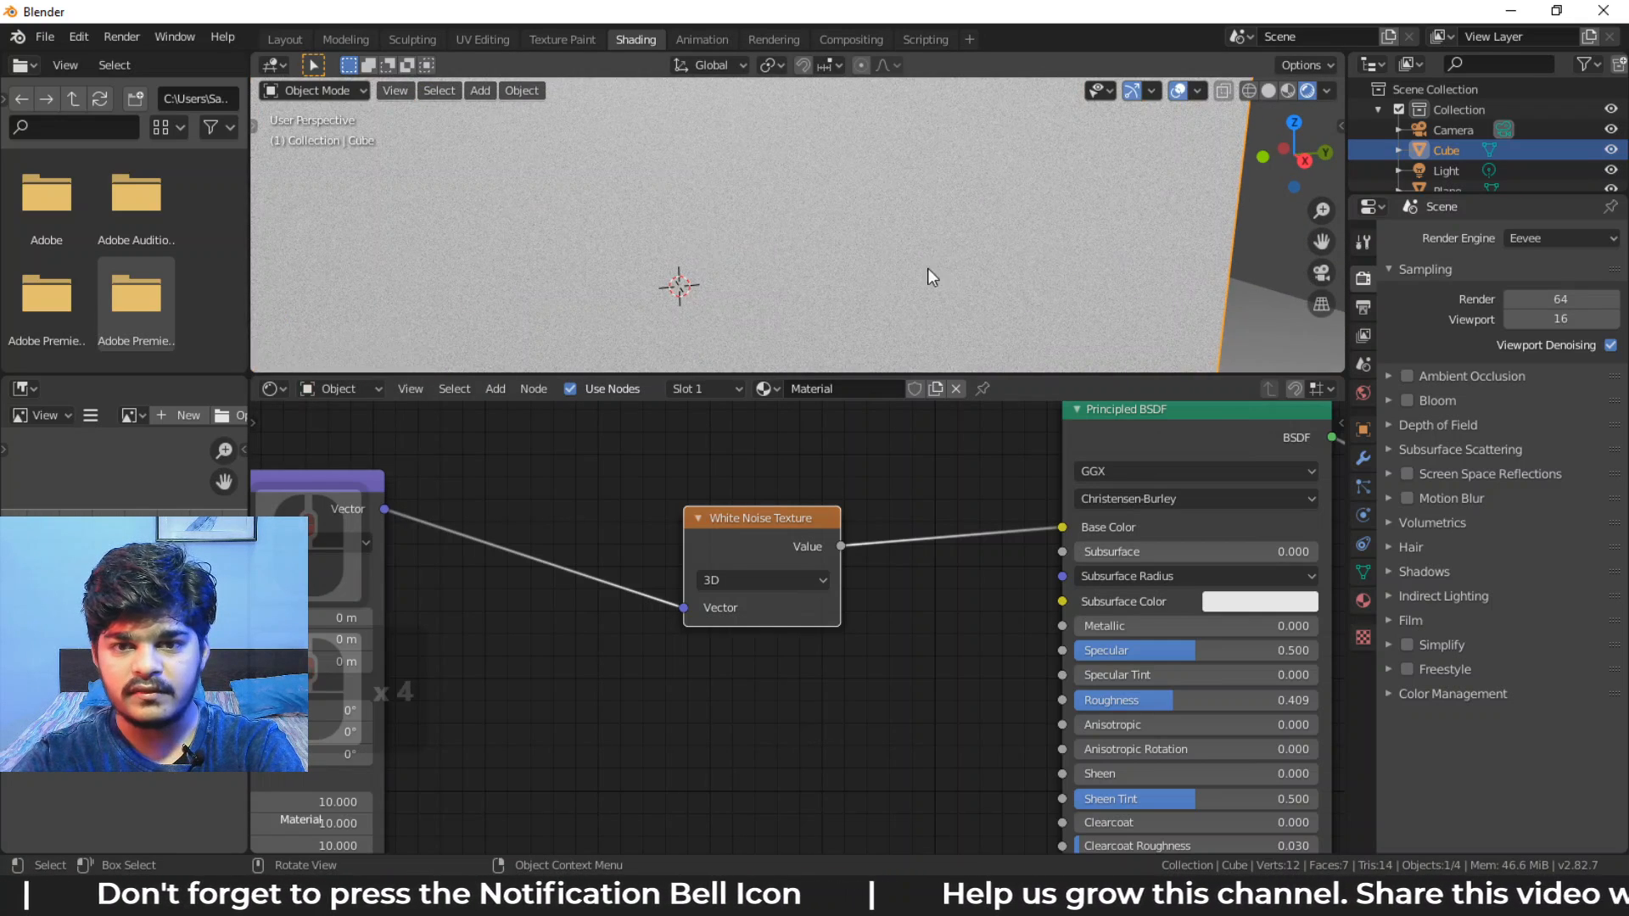
# Try the White Noise Texture in 1D on the cube, and set its dimensions to 4D
pyautogui.click(790, 581)
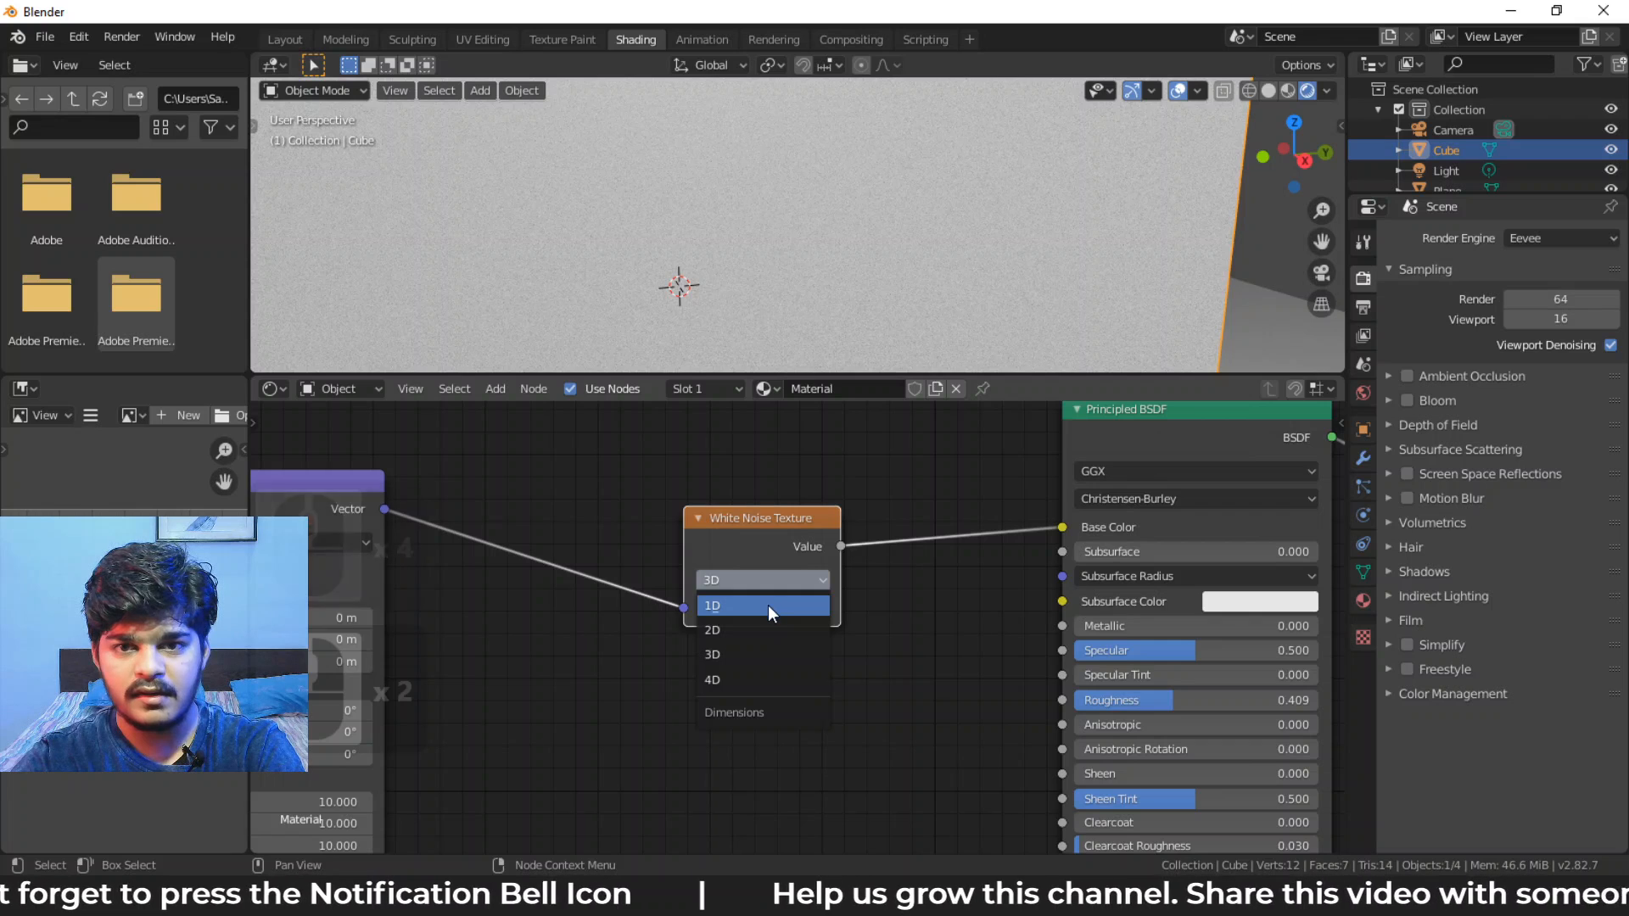
pyautogui.click(767, 604)
pyautogui.scroll(-3, 722, 283)
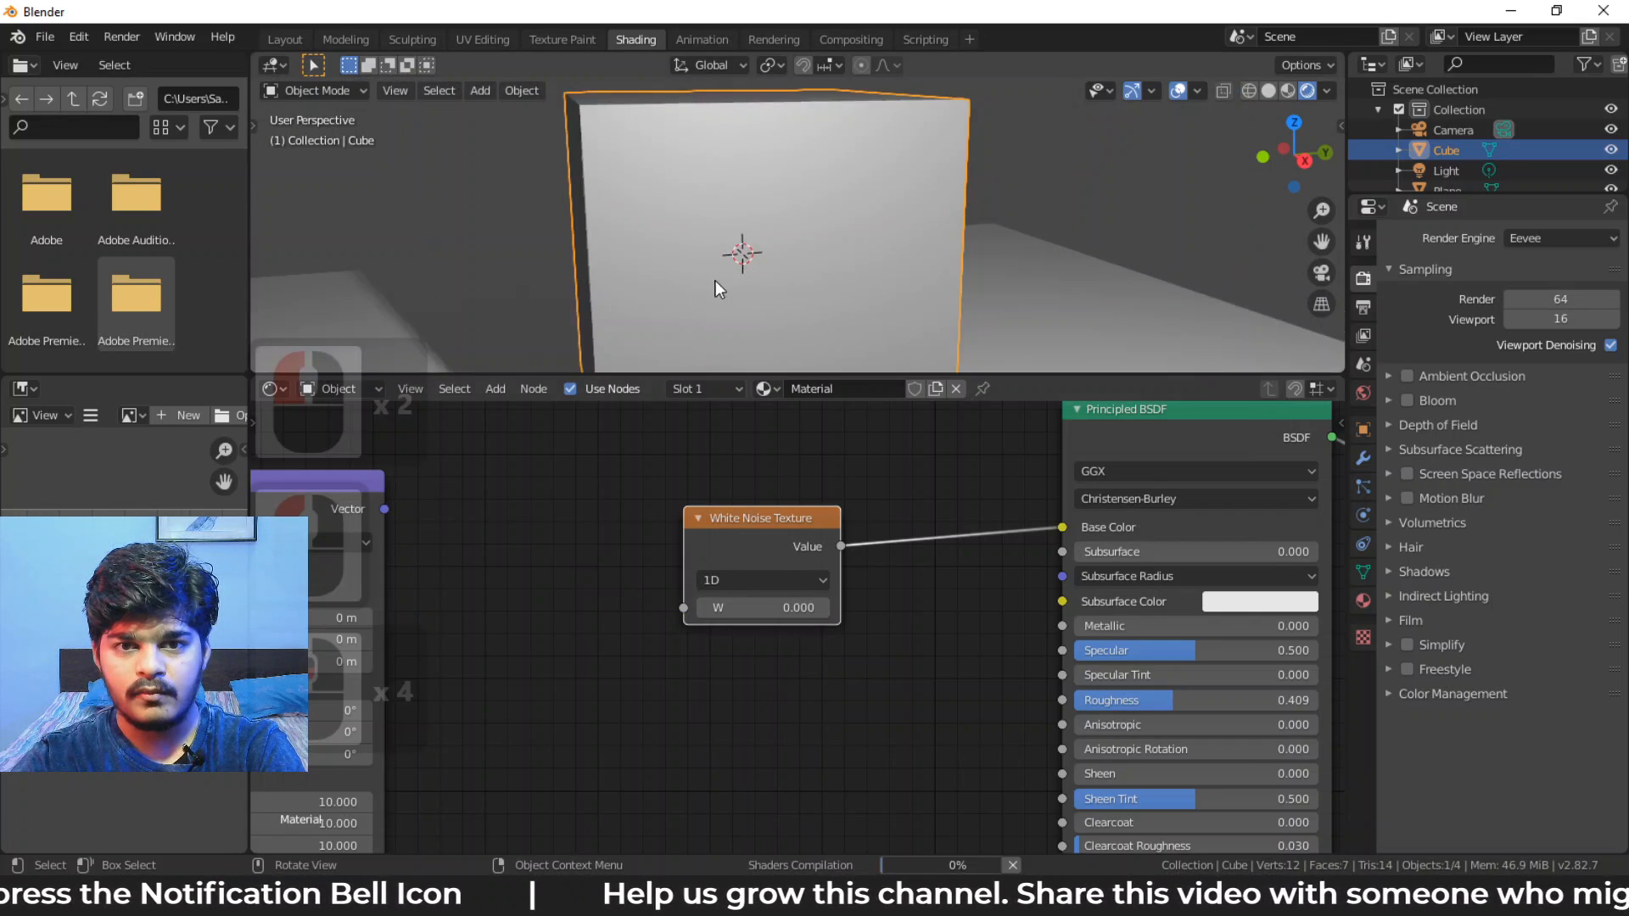
pyautogui.moveTo(715, 280); pyautogui.dragTo(756, 578, button='middle')
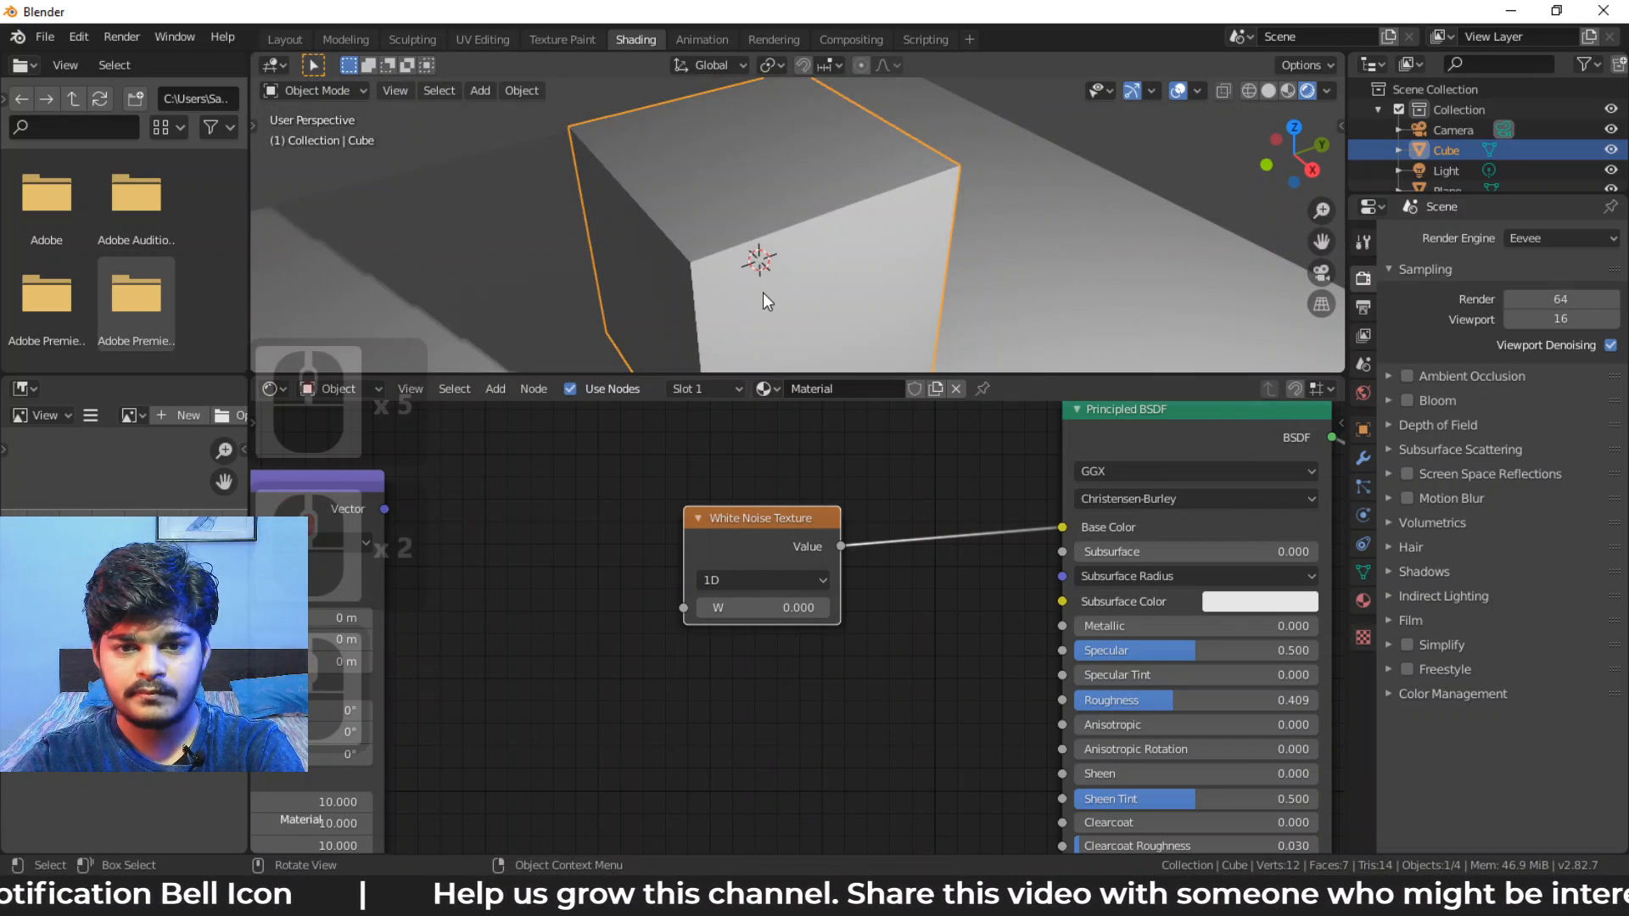
pyautogui.click(763, 579)
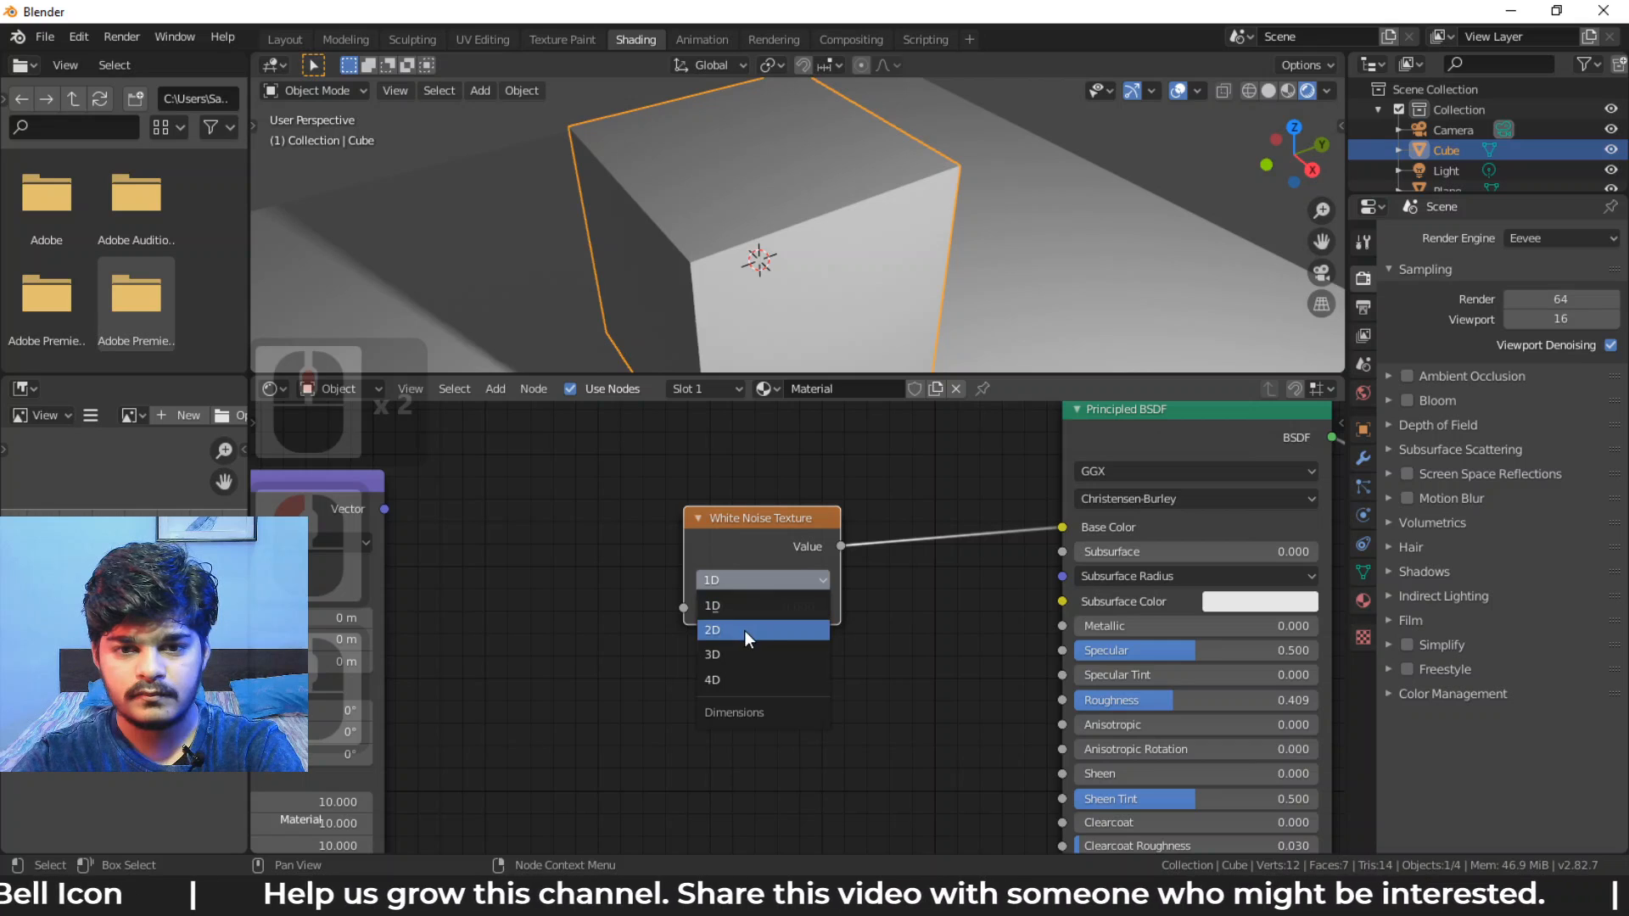
pyautogui.click(730, 670)
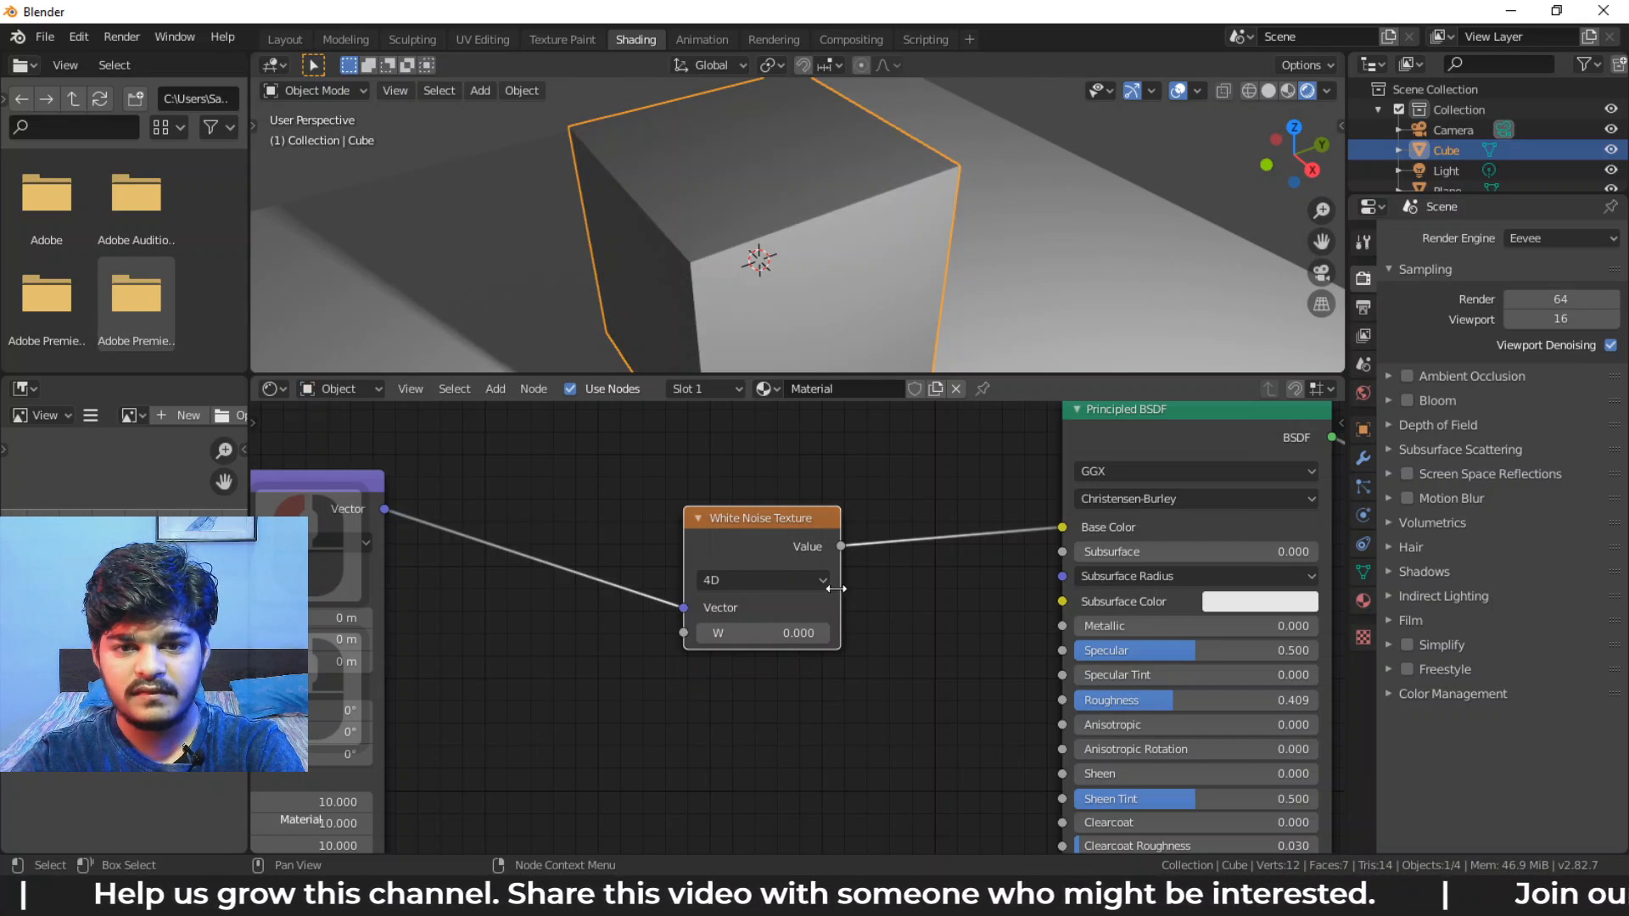
# Set the White Noise Texture's W to 378.8 and inspect the noise on the cube up close and from afar
pyautogui.moveTo(744, 306); pyautogui.dragTo(686, 207, button='middle')
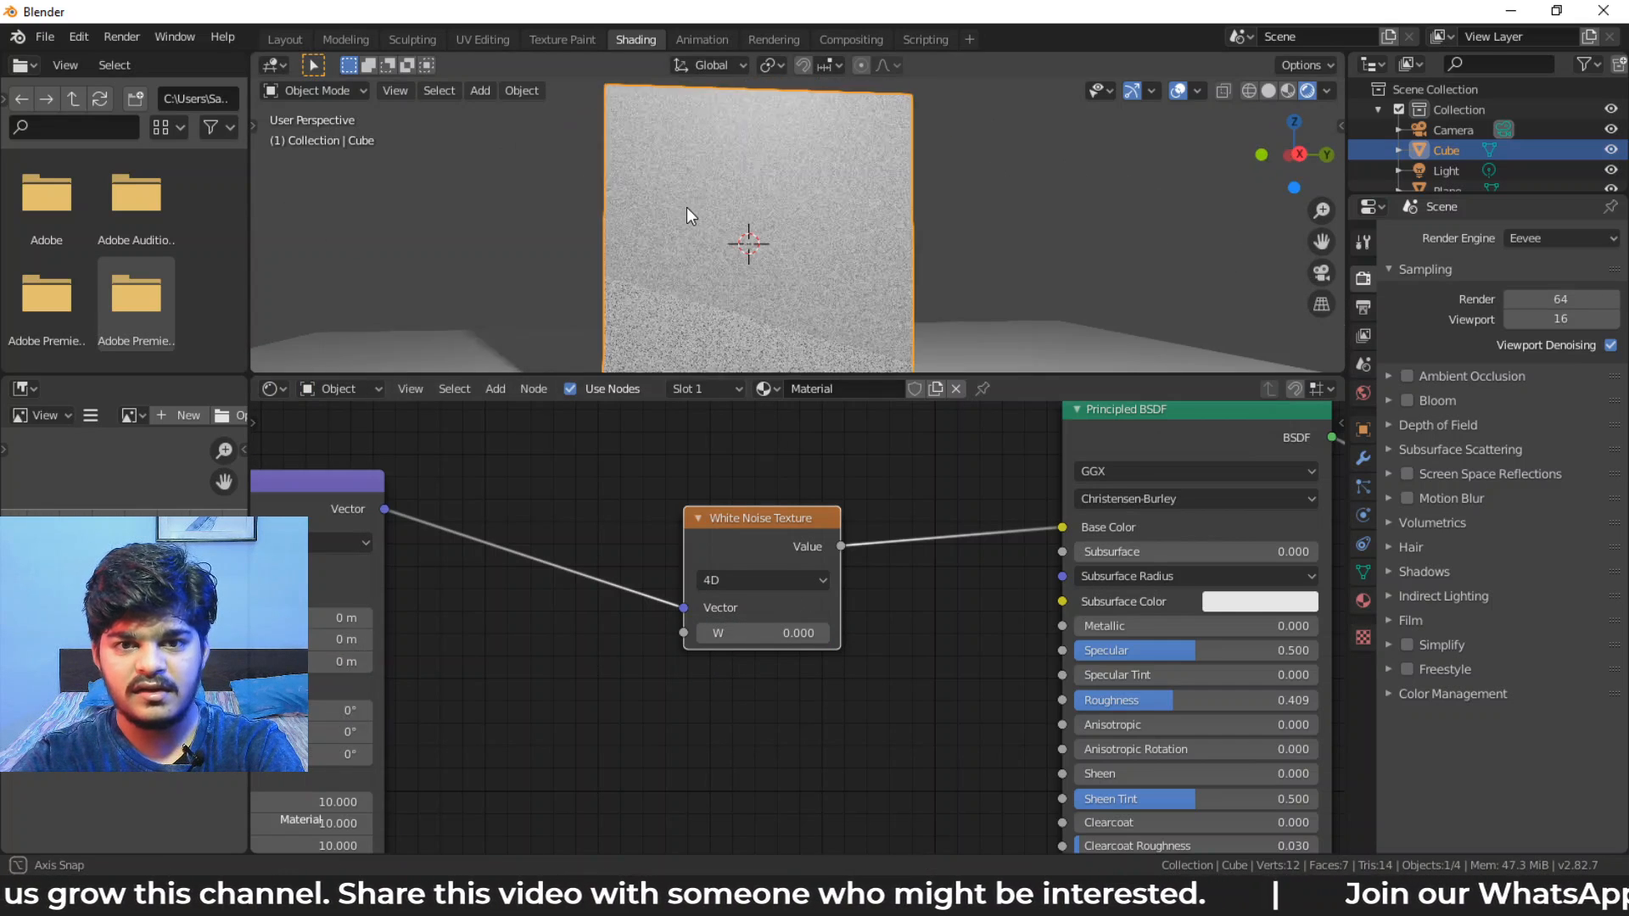
pyautogui.scroll(3, 694, 230)
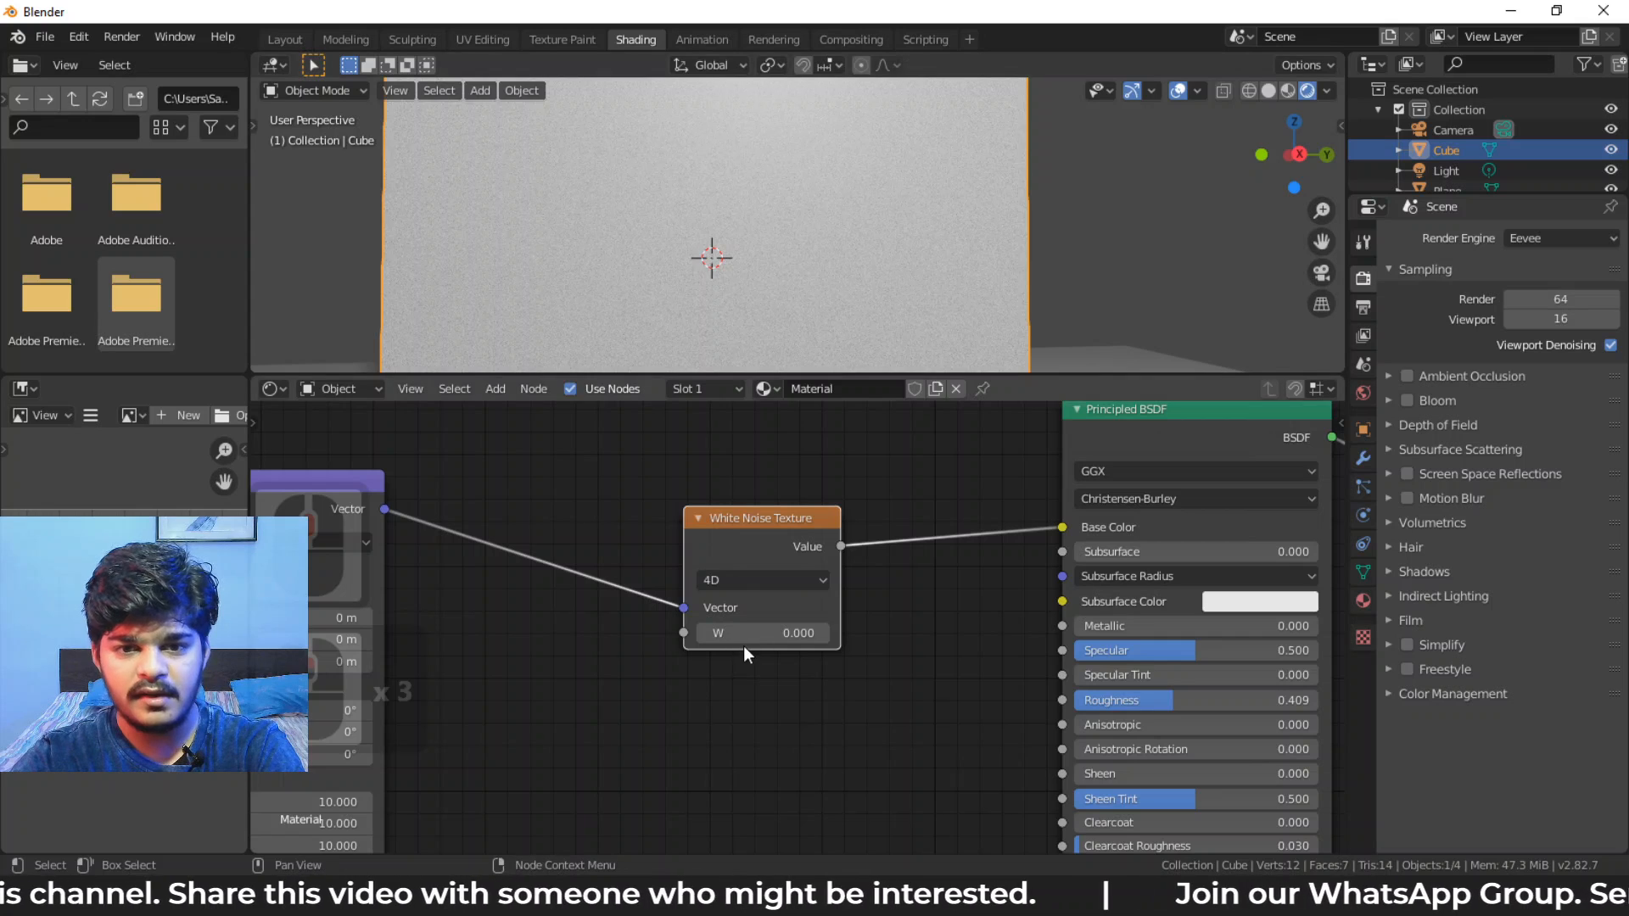
pyautogui.moveTo(763, 633); pyautogui.dragTo(917, 633)
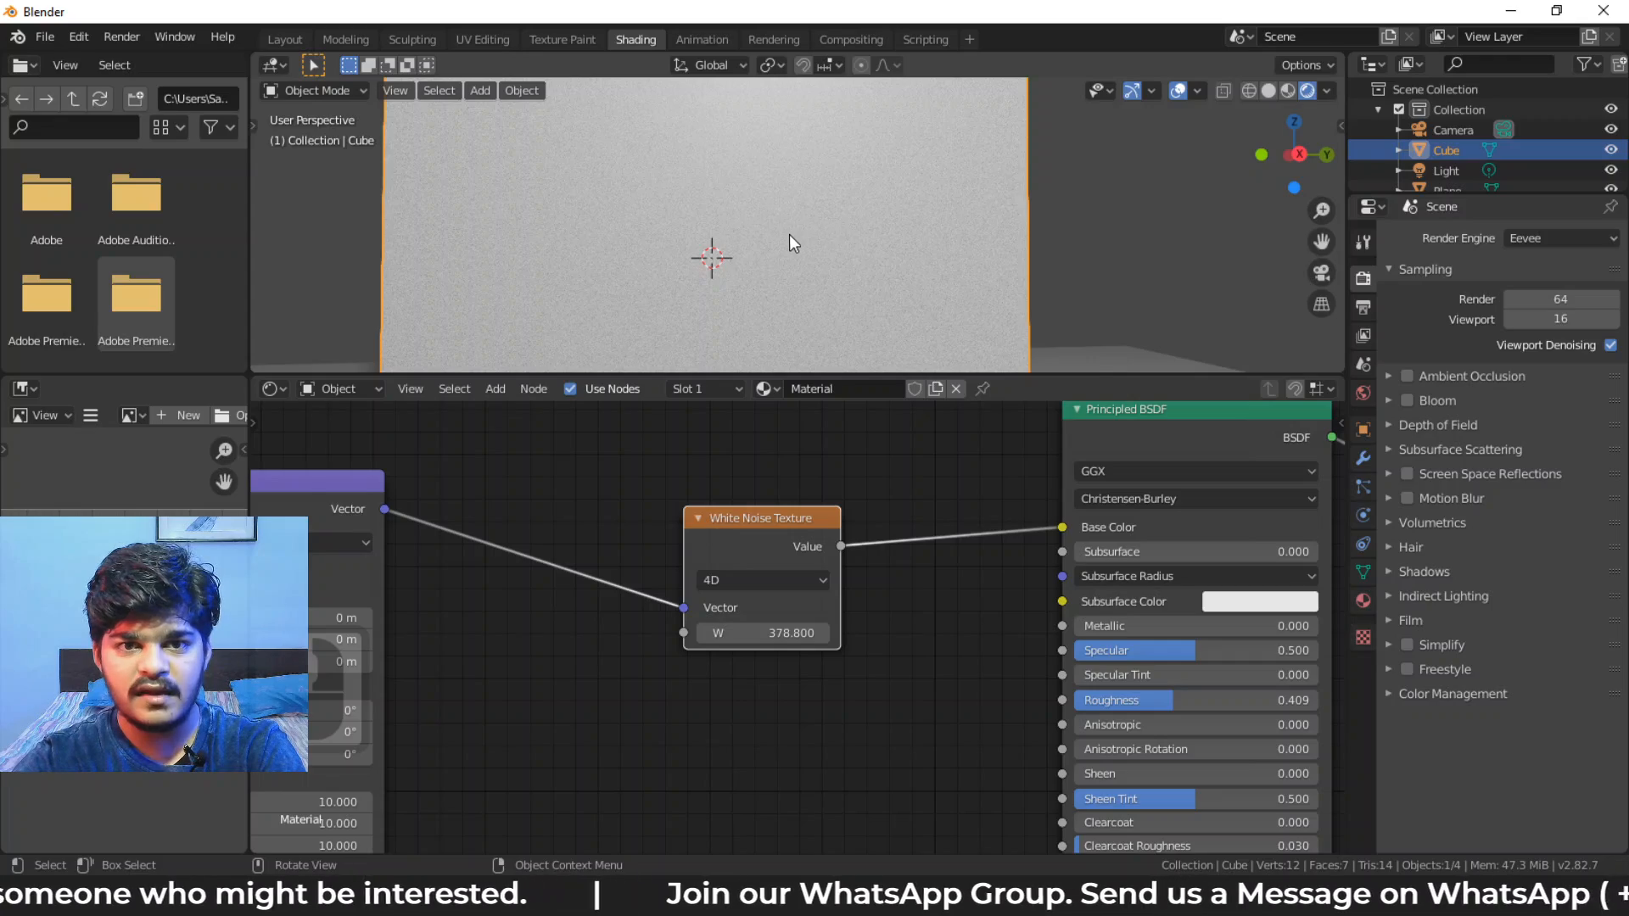
pyautogui.scroll(5, 787, 234)
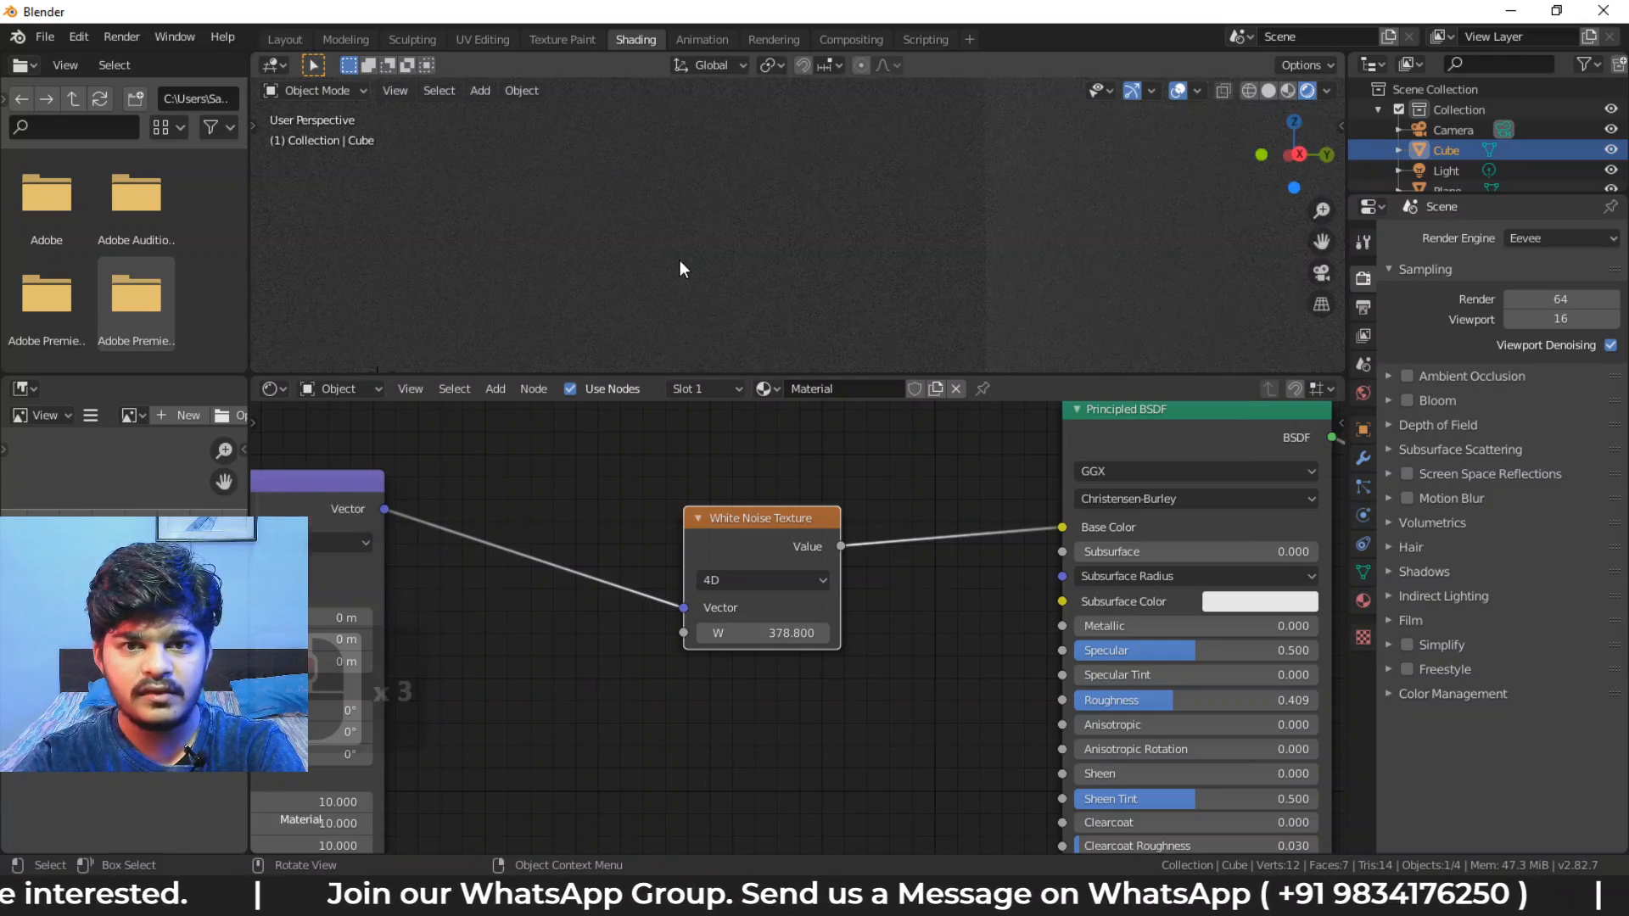
pyautogui.scroll(-5, 679, 260)
pyautogui.scroll(-6, 715, 225)
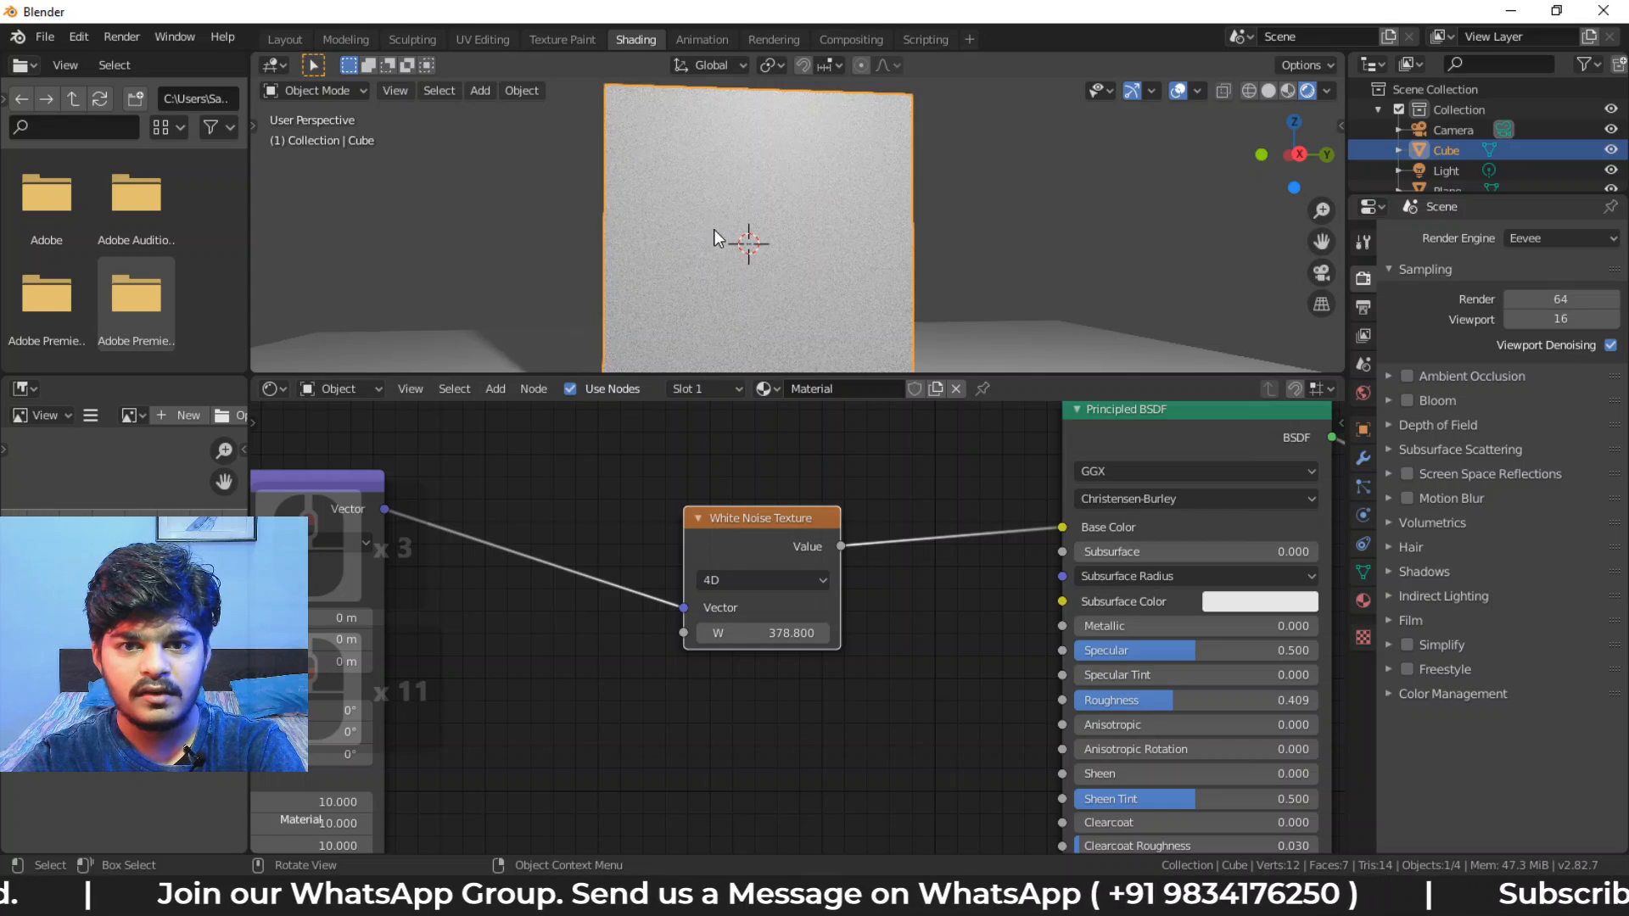
pyautogui.moveTo(714, 231); pyautogui.dragTo(852, 256, button='middle')
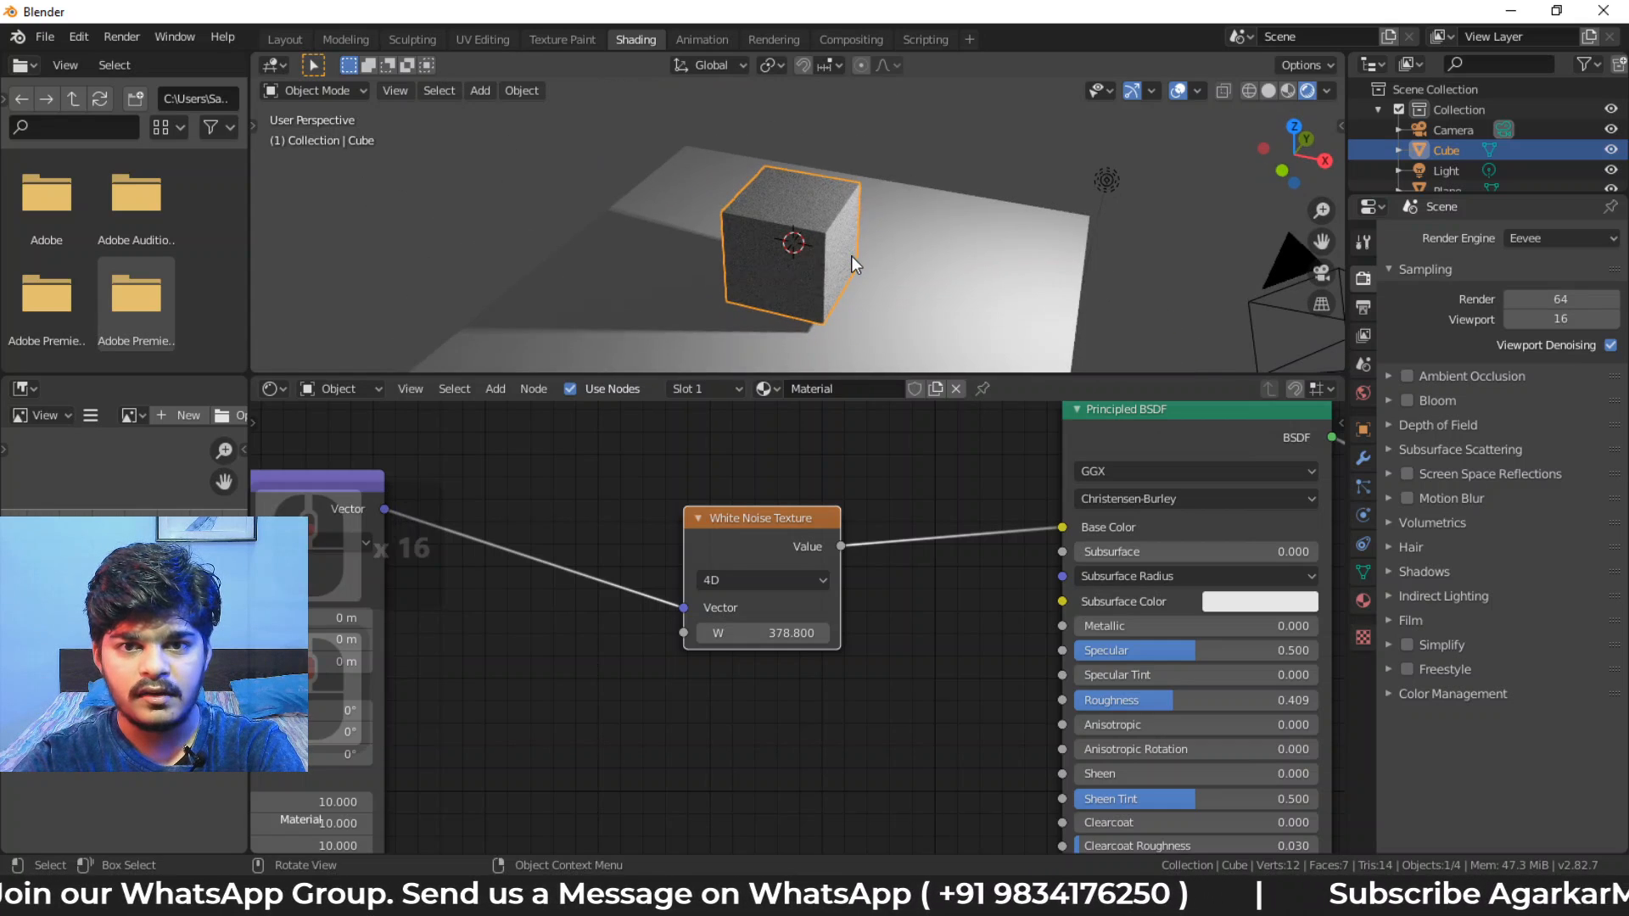
pyautogui.scroll(2, 840, 221)
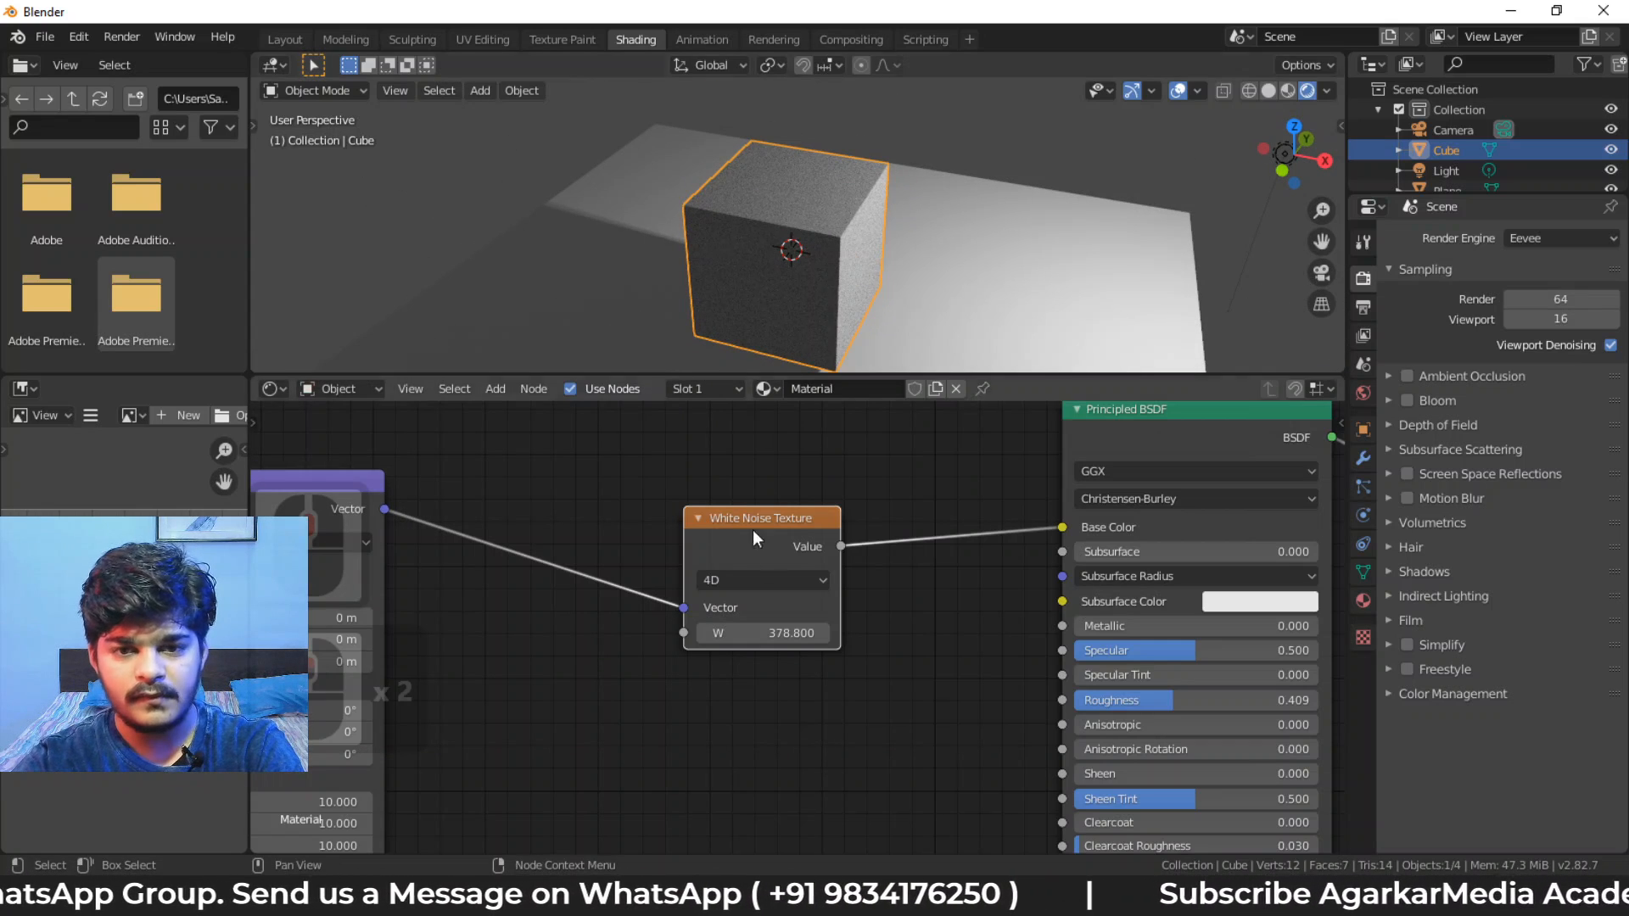
# Set the White Noise Texture's W to 465.3 and inspect the cube from several sides
pyautogui.moveTo(760, 636); pyautogui.dragTo(827, 635)
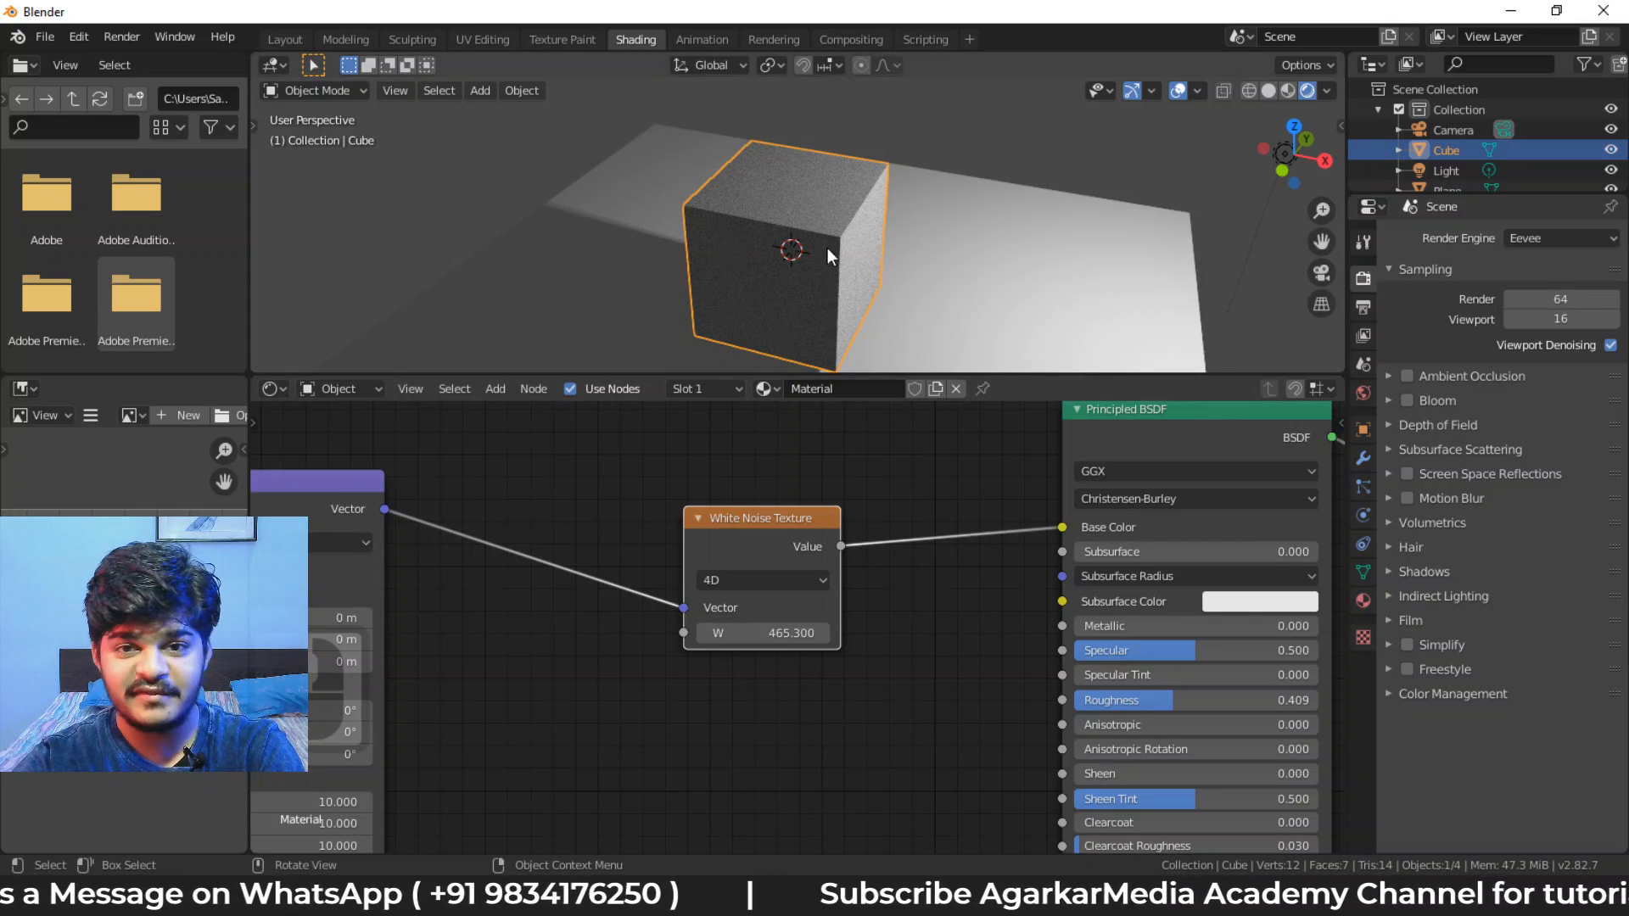
pyautogui.moveTo(828, 248); pyautogui.dragTo(971, 277, button='middle')
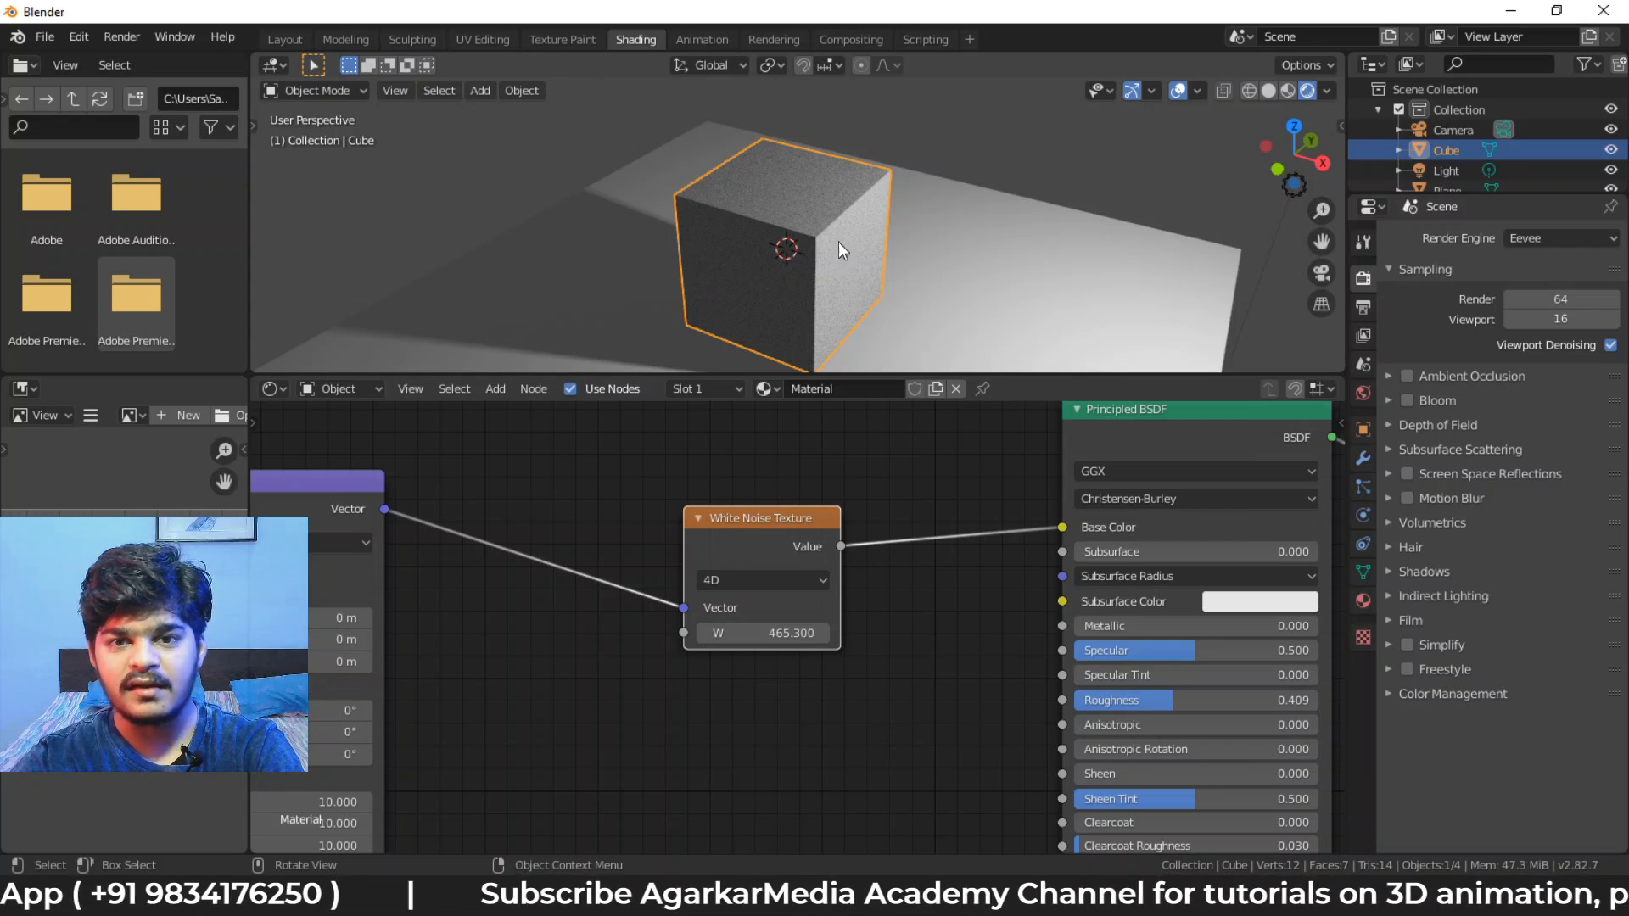
pyautogui.moveTo(832, 271); pyautogui.dragTo(817, 273, button='middle')
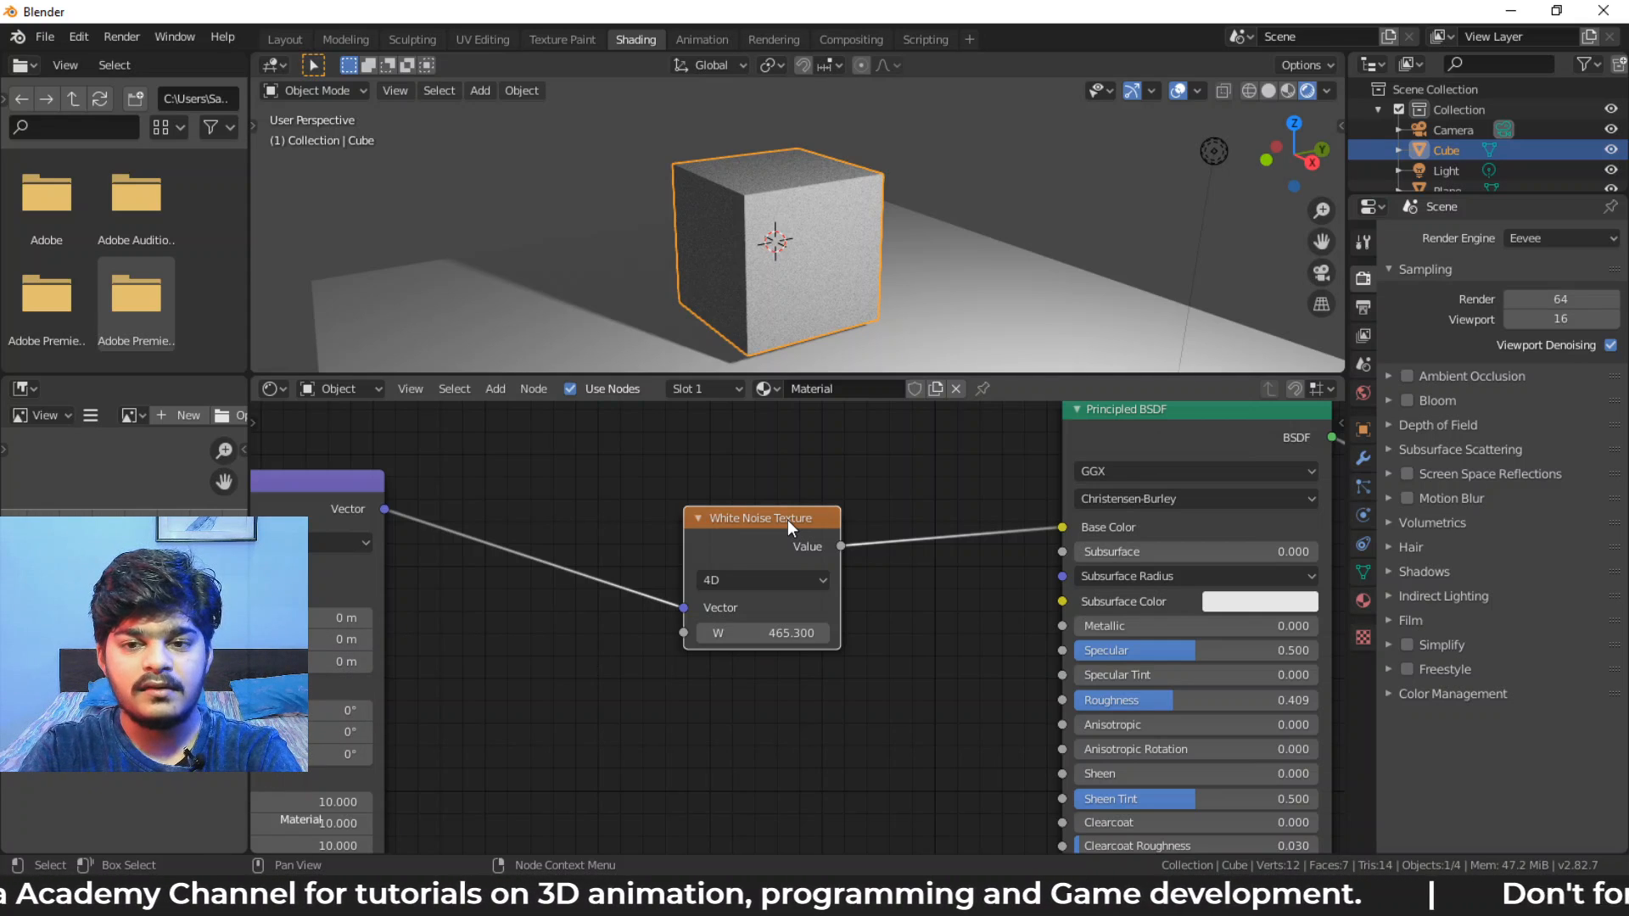
# Delete the White Noise Texture node and place a Noise Texture node between the Mapping and Principled BSDF nodes
pyautogui.press('x')
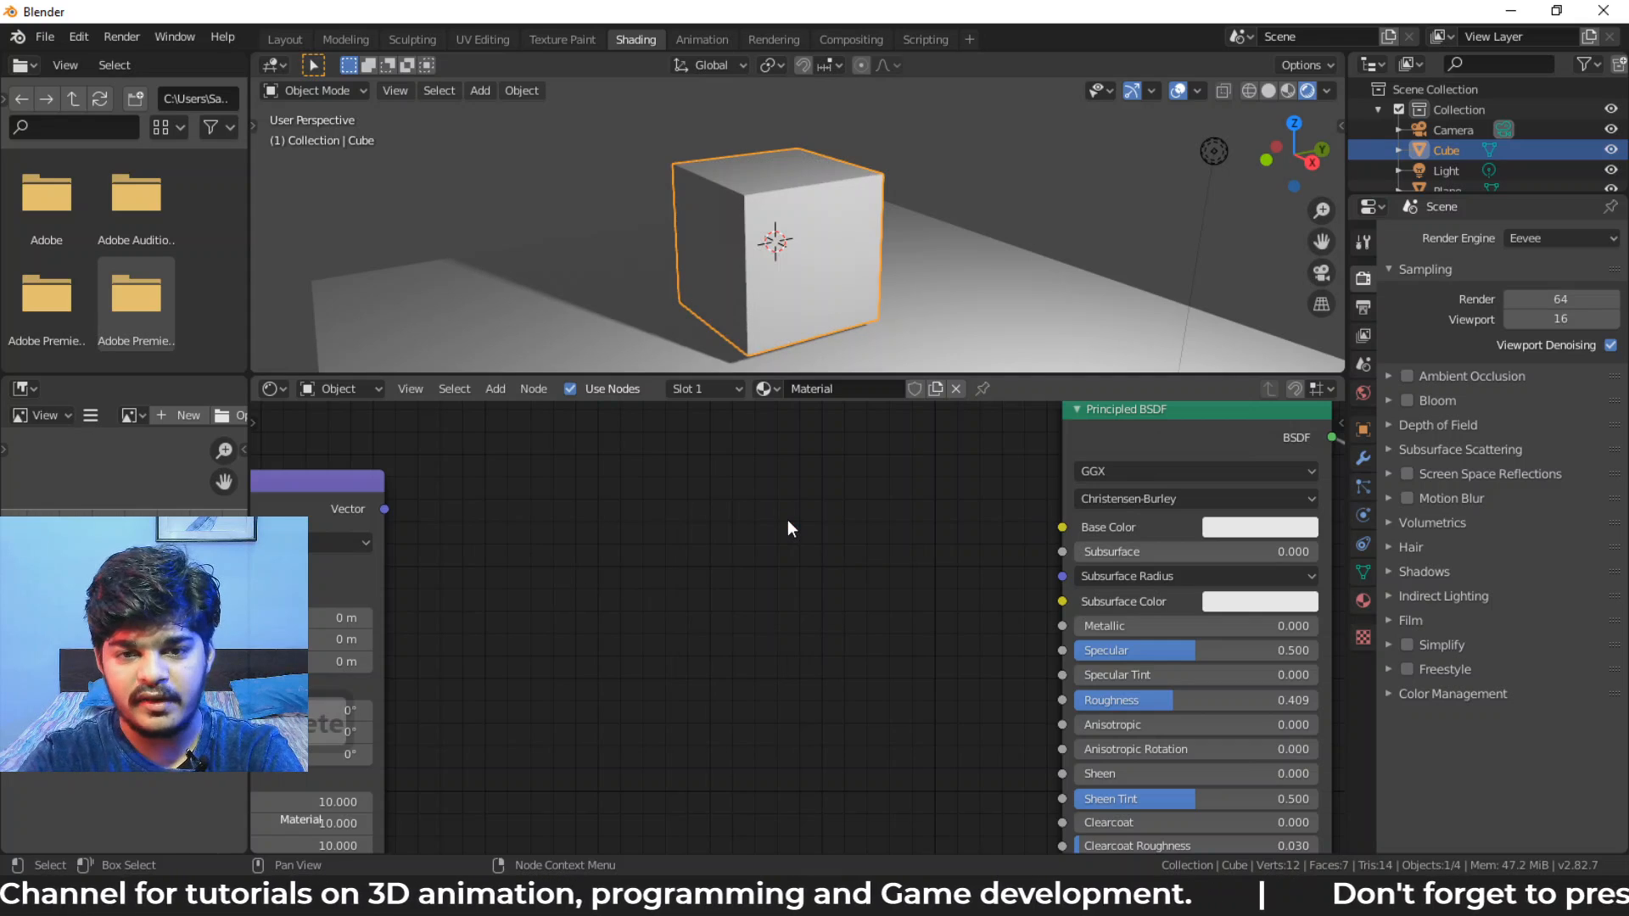
pyautogui.hotkey('shift', 'a')
pyautogui.moveTo(787, 520)
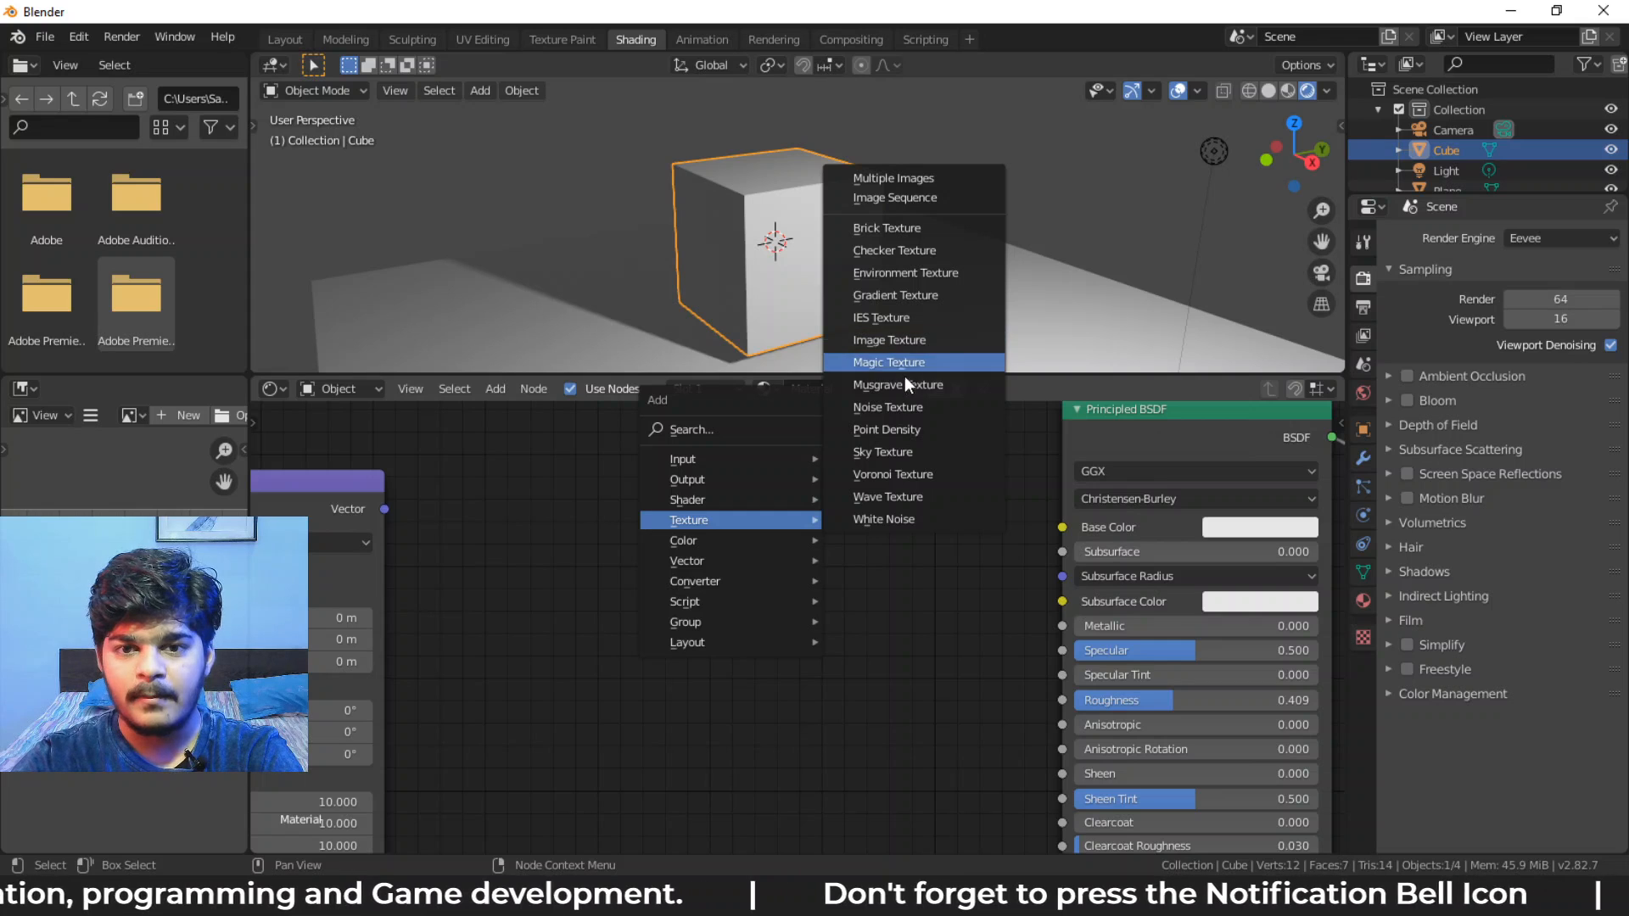
pyautogui.click(909, 407)
pyautogui.click(757, 460)
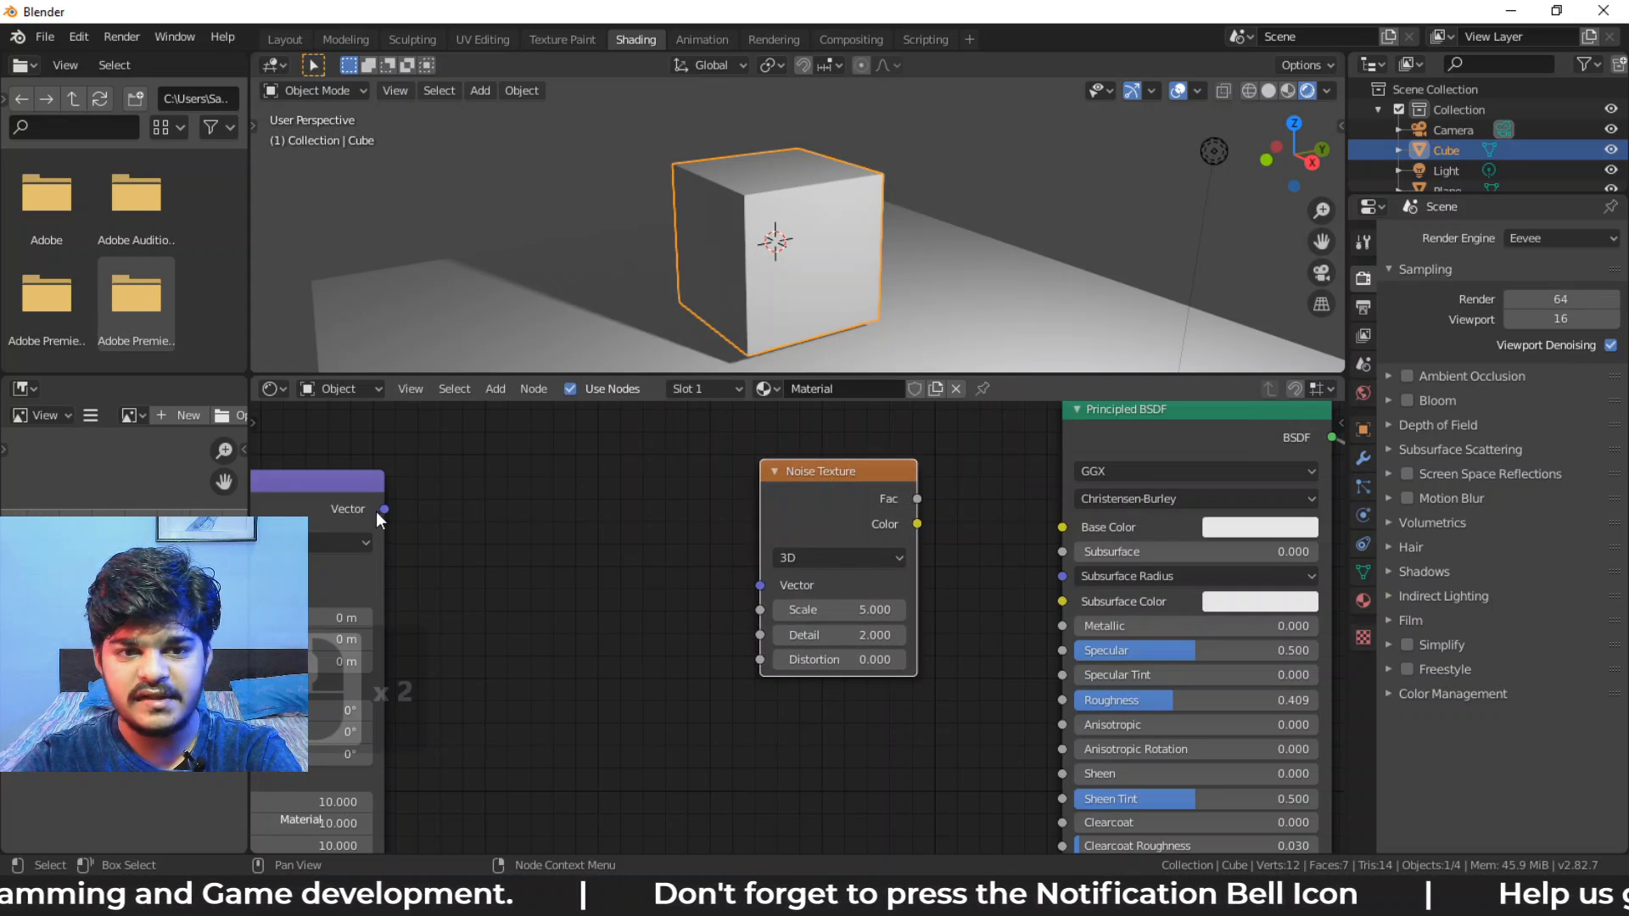
# Link the Mapping node's Vector to the Noise Texture's Vector and its Fac to Base Color, and move the node closer to Mapping
pyautogui.moveTo(385, 509); pyautogui.dragTo(760, 586)
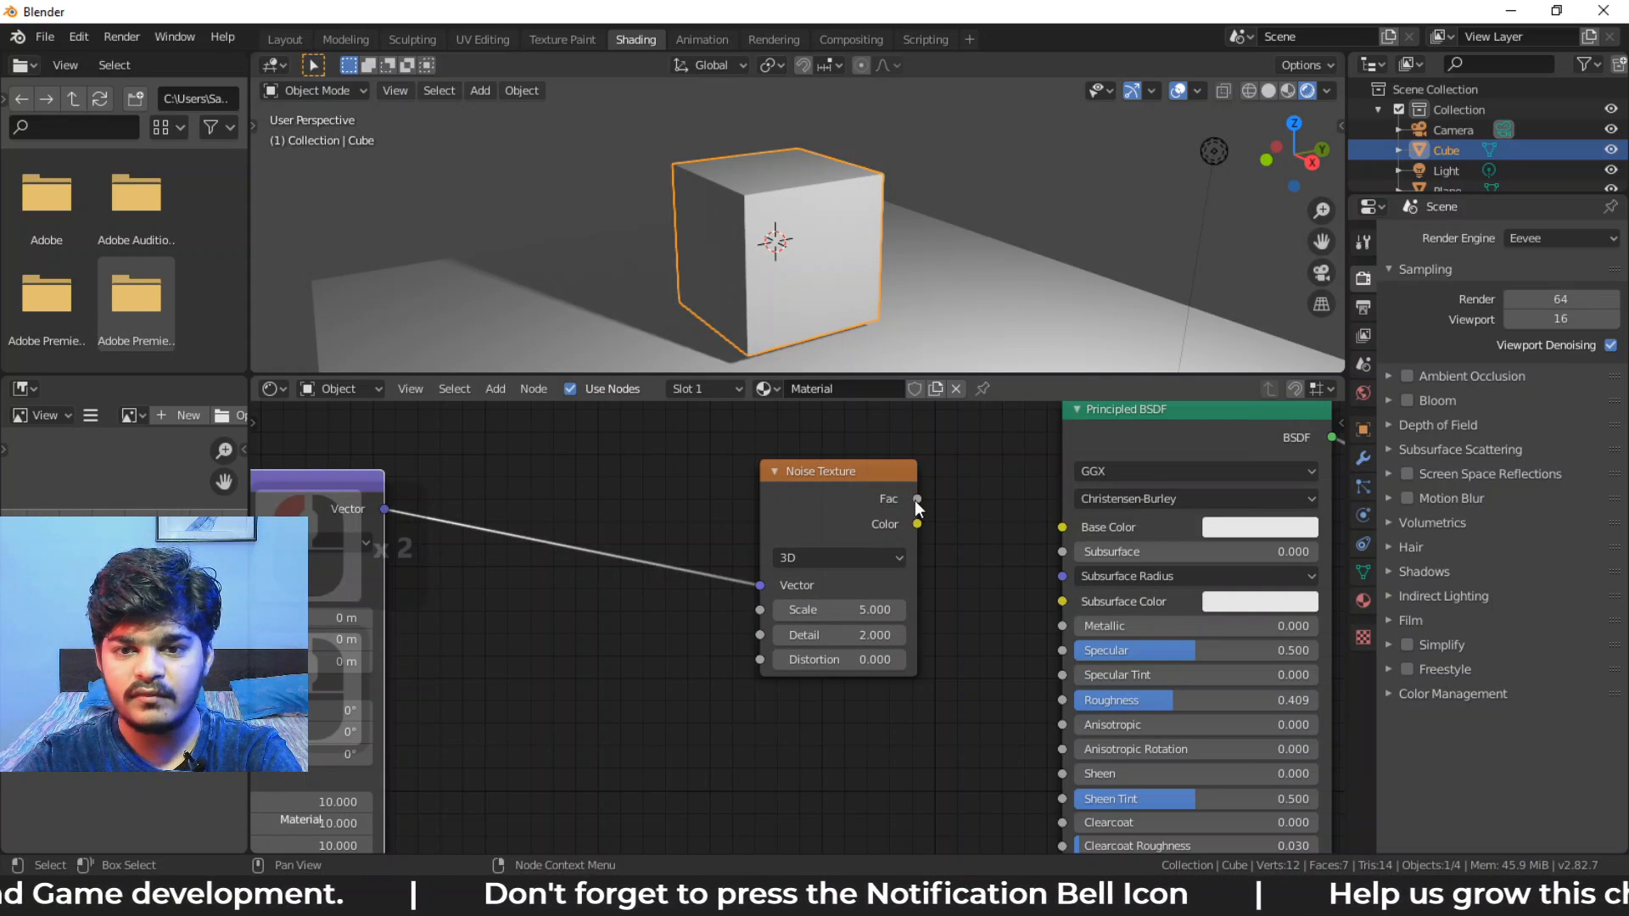
pyautogui.moveTo(917, 499); pyautogui.dragTo(1062, 527)
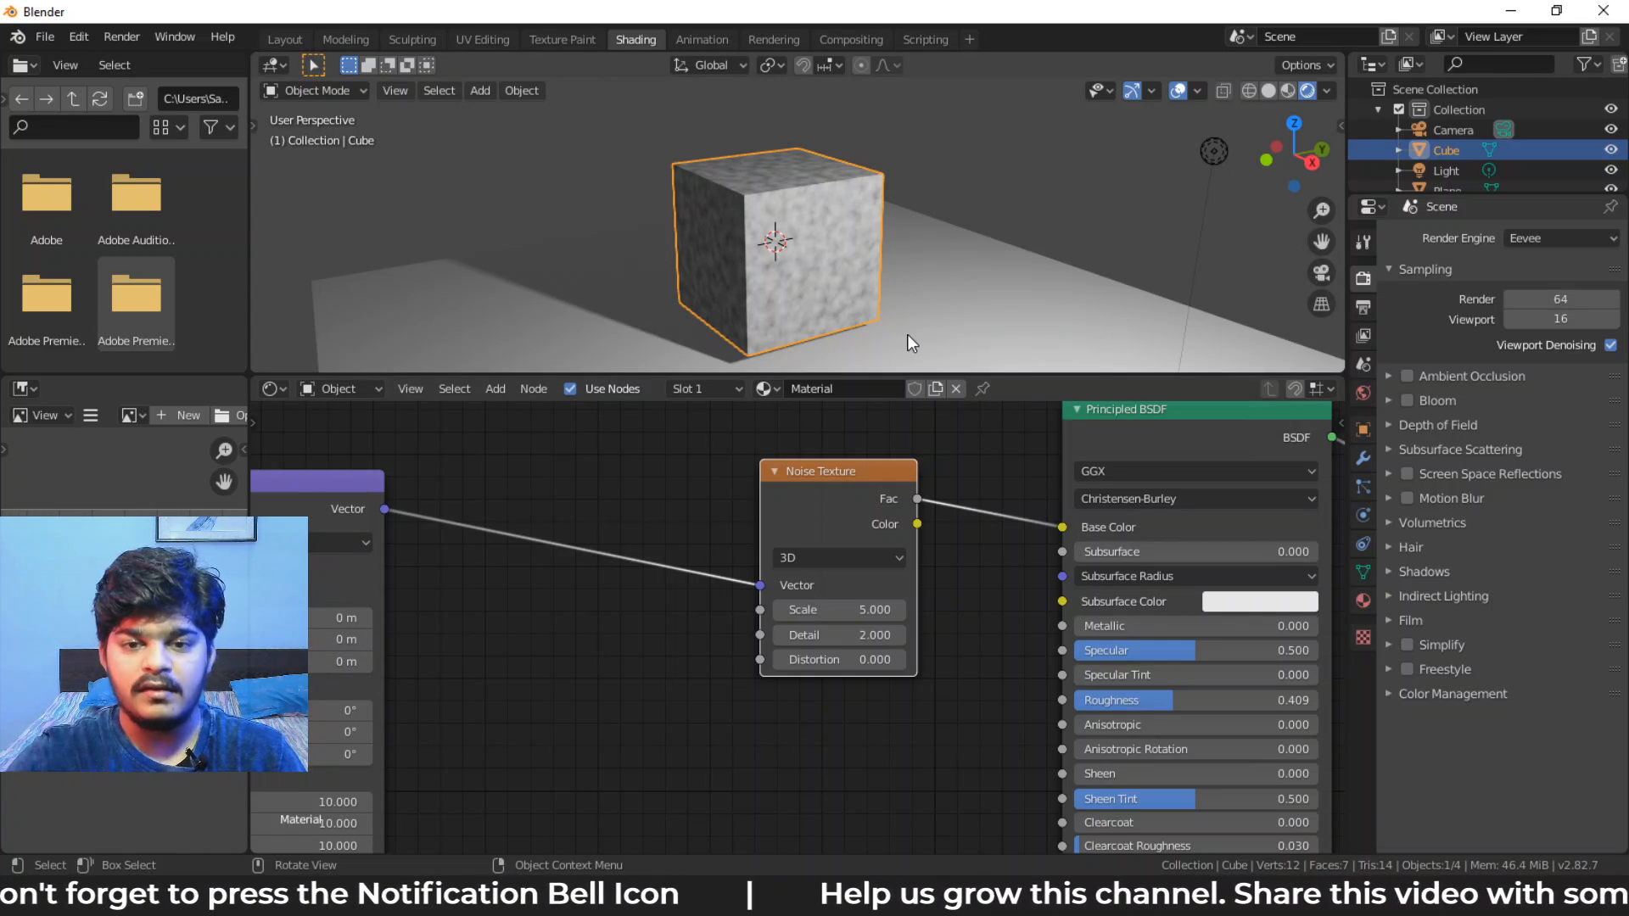
pyautogui.moveTo(879, 472); pyautogui.dragTo(726, 455)
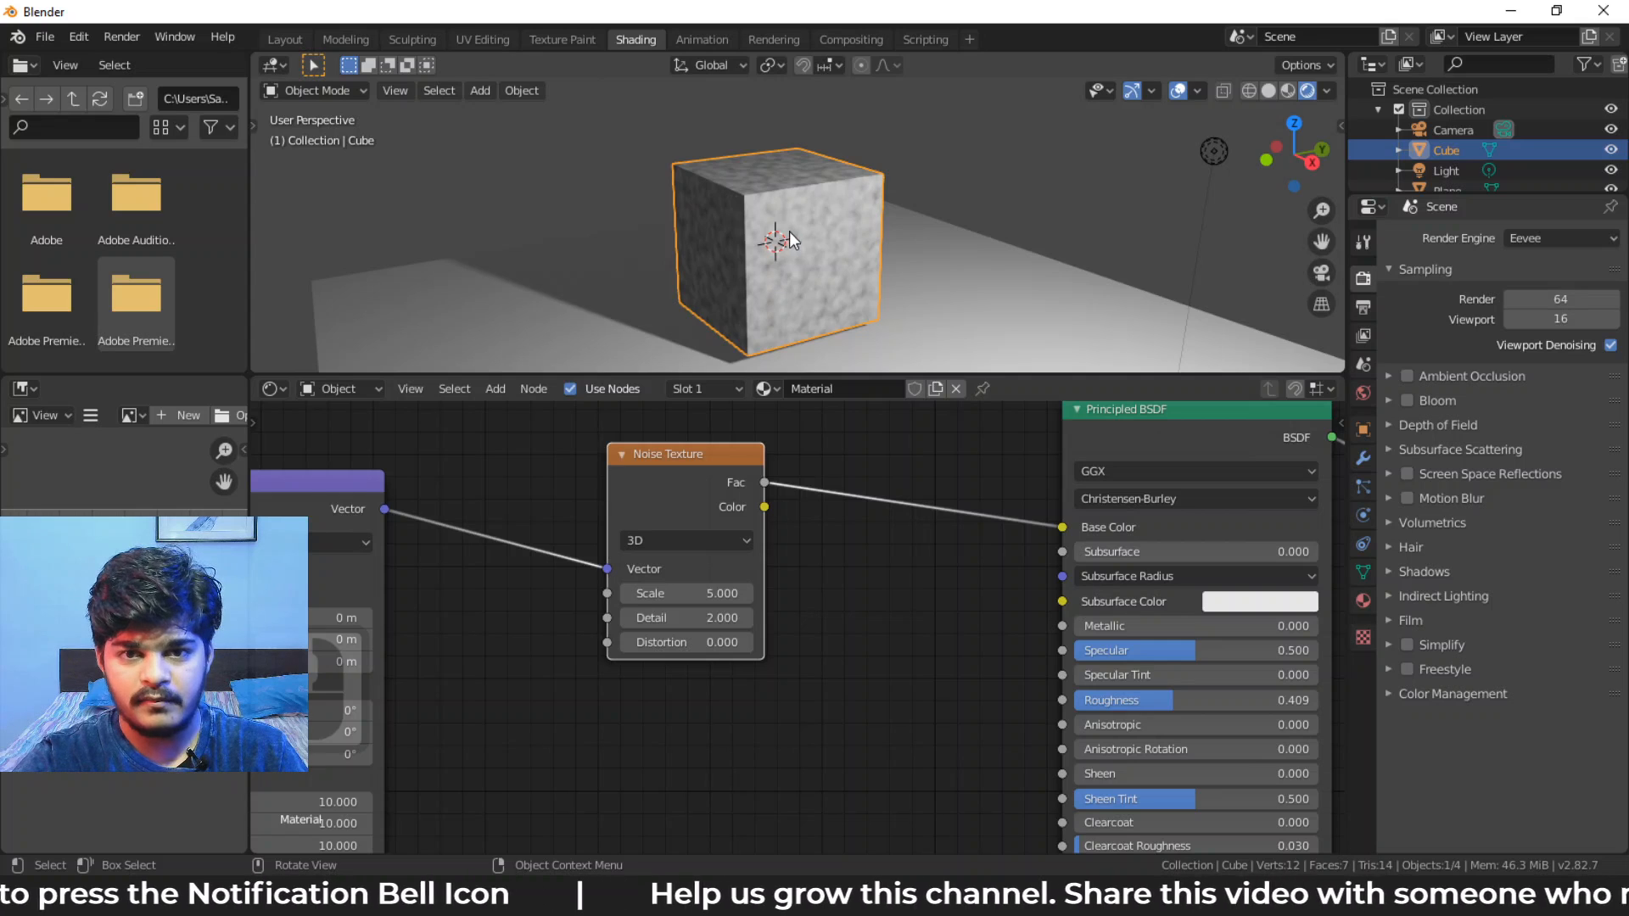
# Link the Noise Texture's Fac output to the Principled BSDF's Roughness as well, and inspect the cube's bright face
pyautogui.scroll(6, 789, 241)
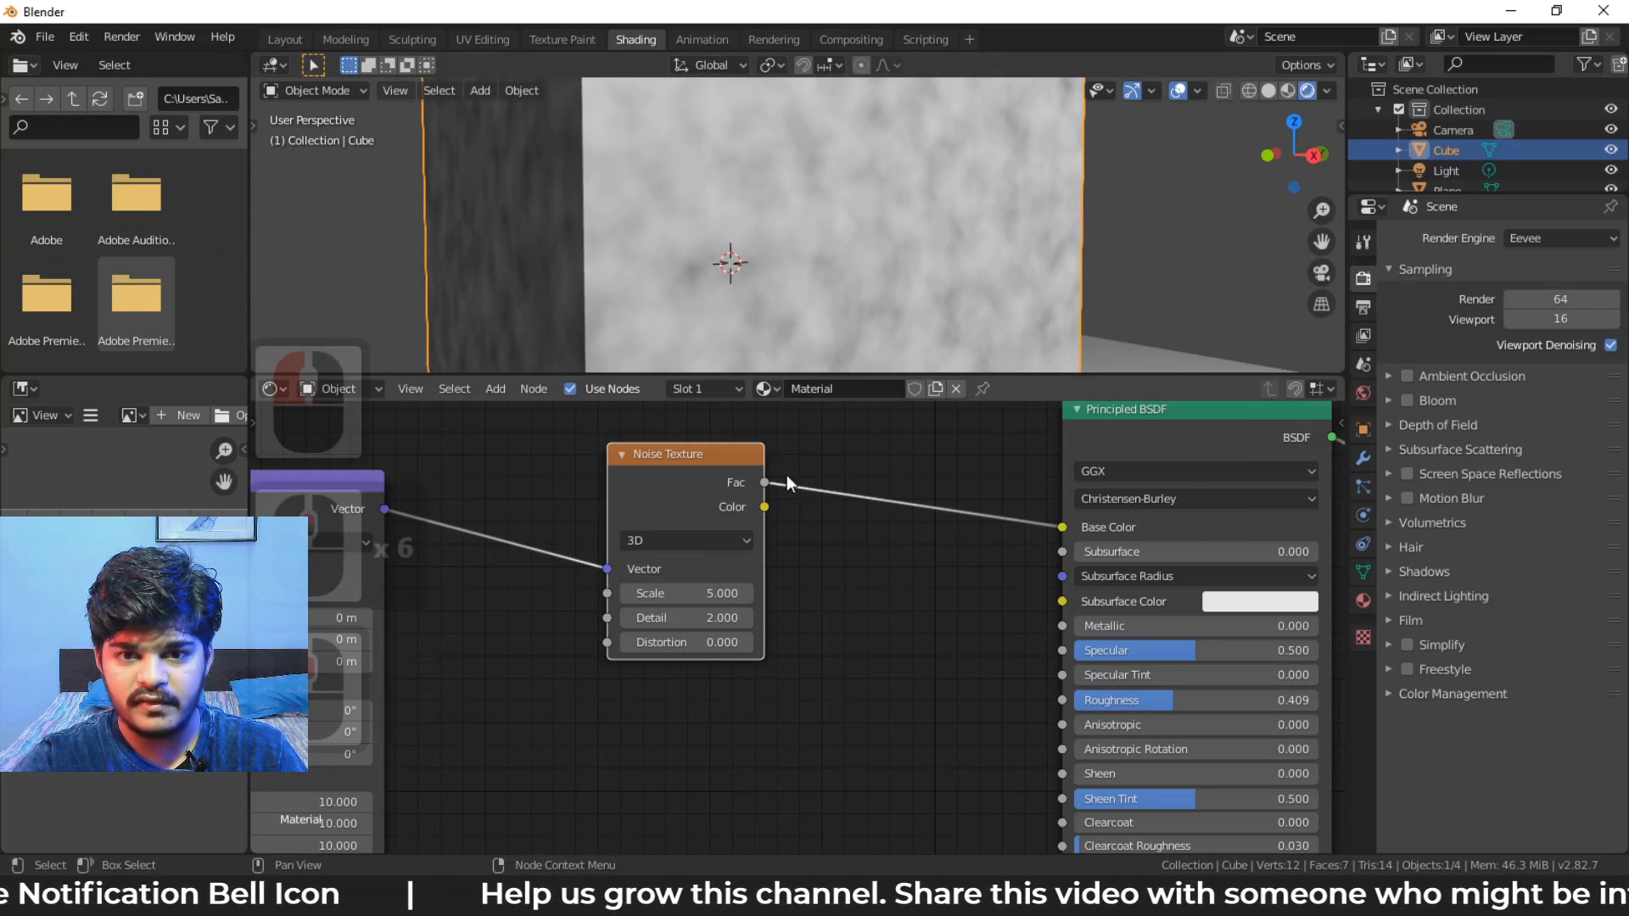
pyautogui.click(787, 509)
pyautogui.moveTo(1012, 680); pyautogui.dragTo(1061, 701)
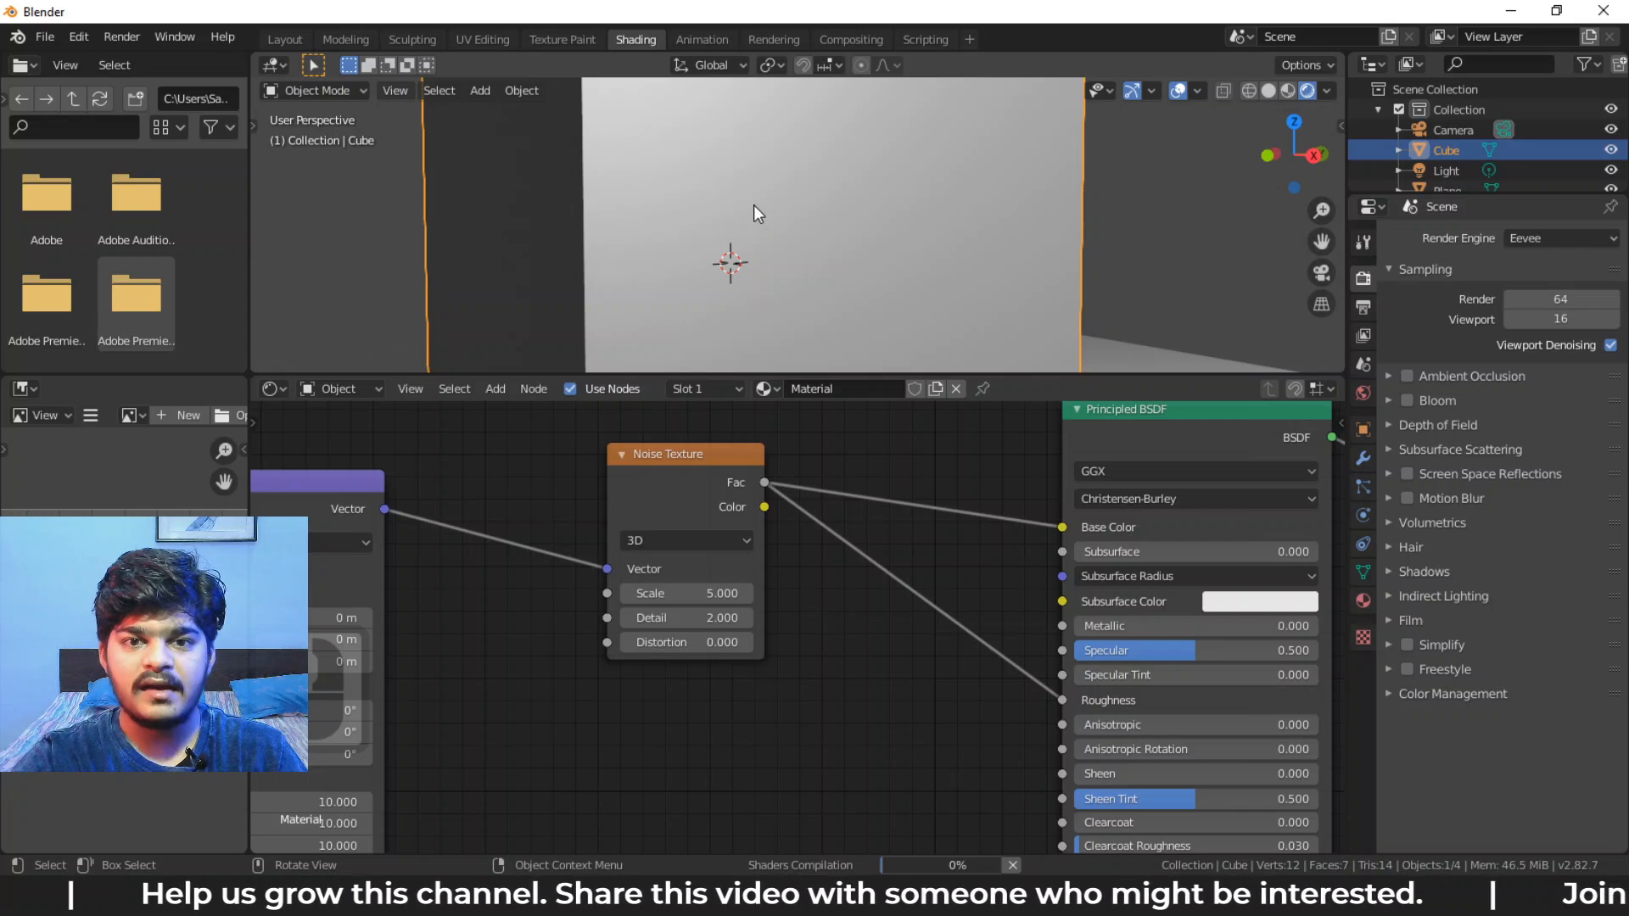
pyautogui.scroll(-1, 813, 236)
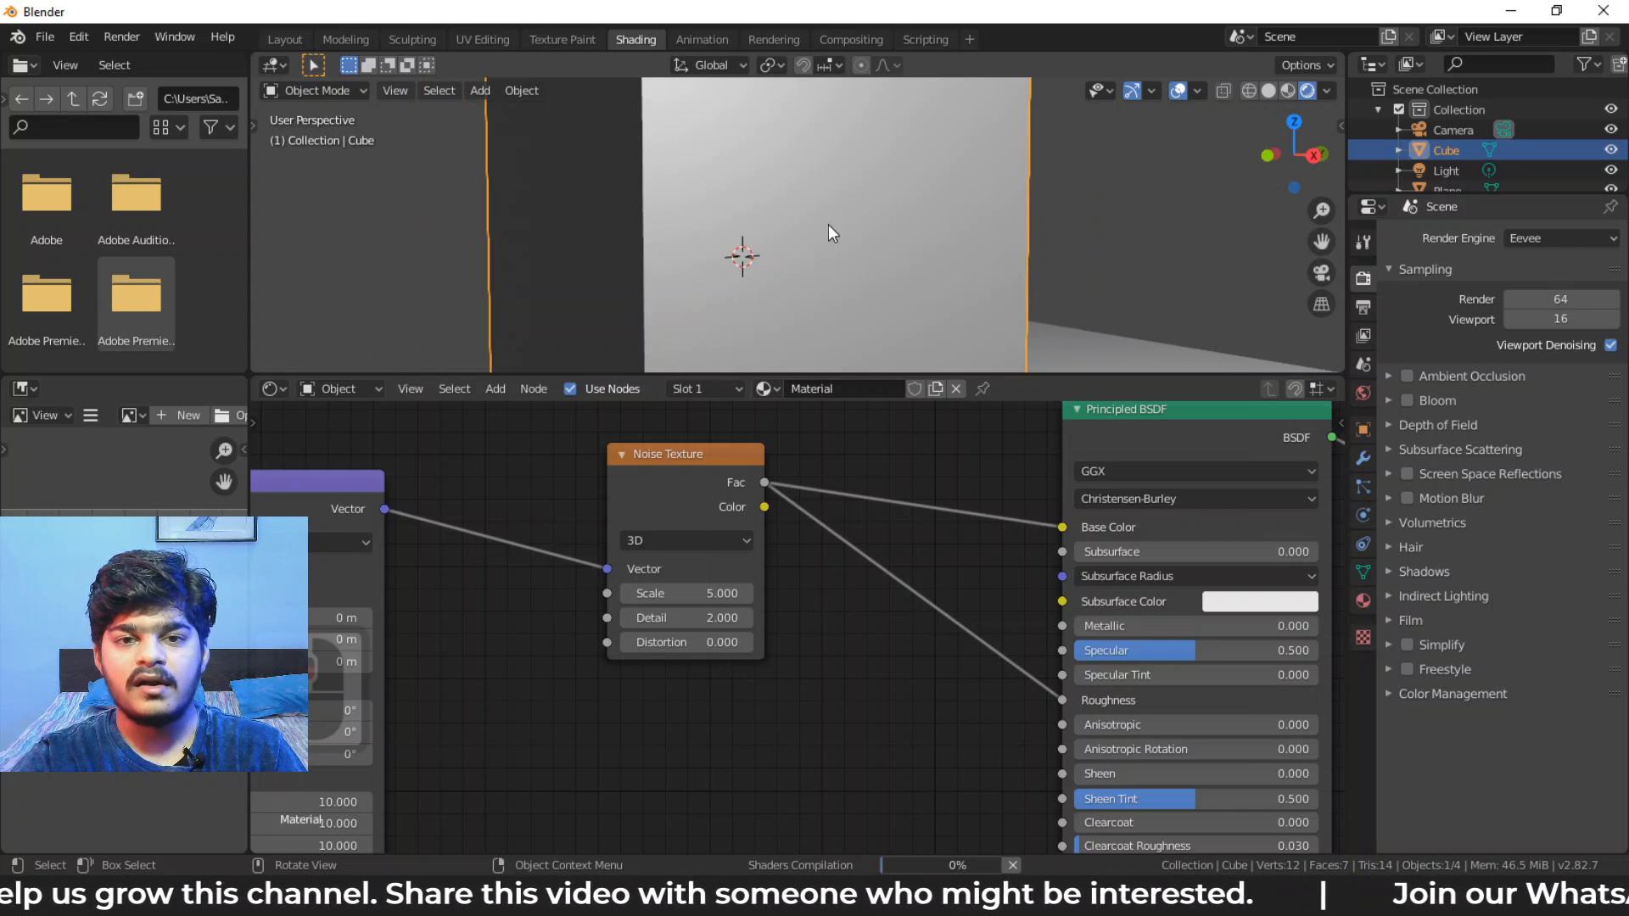
pyautogui.moveTo(810, 256)
pyautogui.mouseDown(button='middle')
pyautogui.moveTo(883, 222)
pyautogui.moveTo(891, 171)
pyautogui.moveTo(793, 207)
pyautogui.moveTo(809, 160)
pyautogui.moveTo(833, 237)
pyautogui.mouseUp(button='middle')
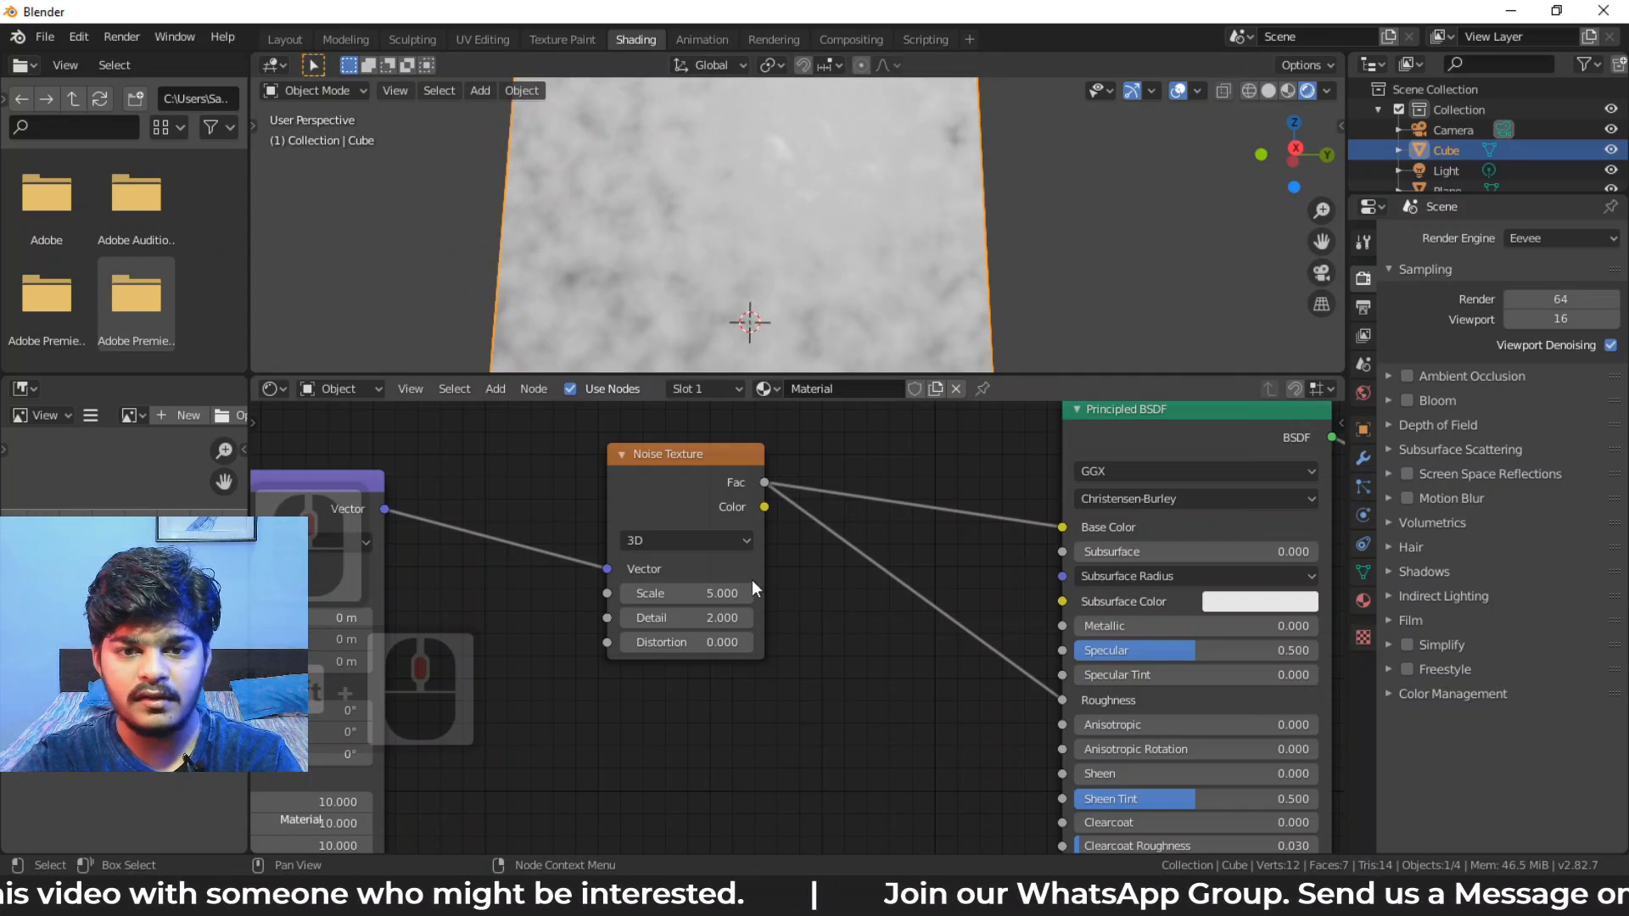
# Try smaller and larger Noise Texture scales, ending at Scale 17.1, and set Detail to 0
pyautogui.keyDown('ctrl'); pyautogui.scroll(7, 683, 593); pyautogui.keyUp('ctrl')
pyautogui.keyDown('ctrl'); pyautogui.scroll(-20, 683, 593); pyautogui.keyUp('ctrl')
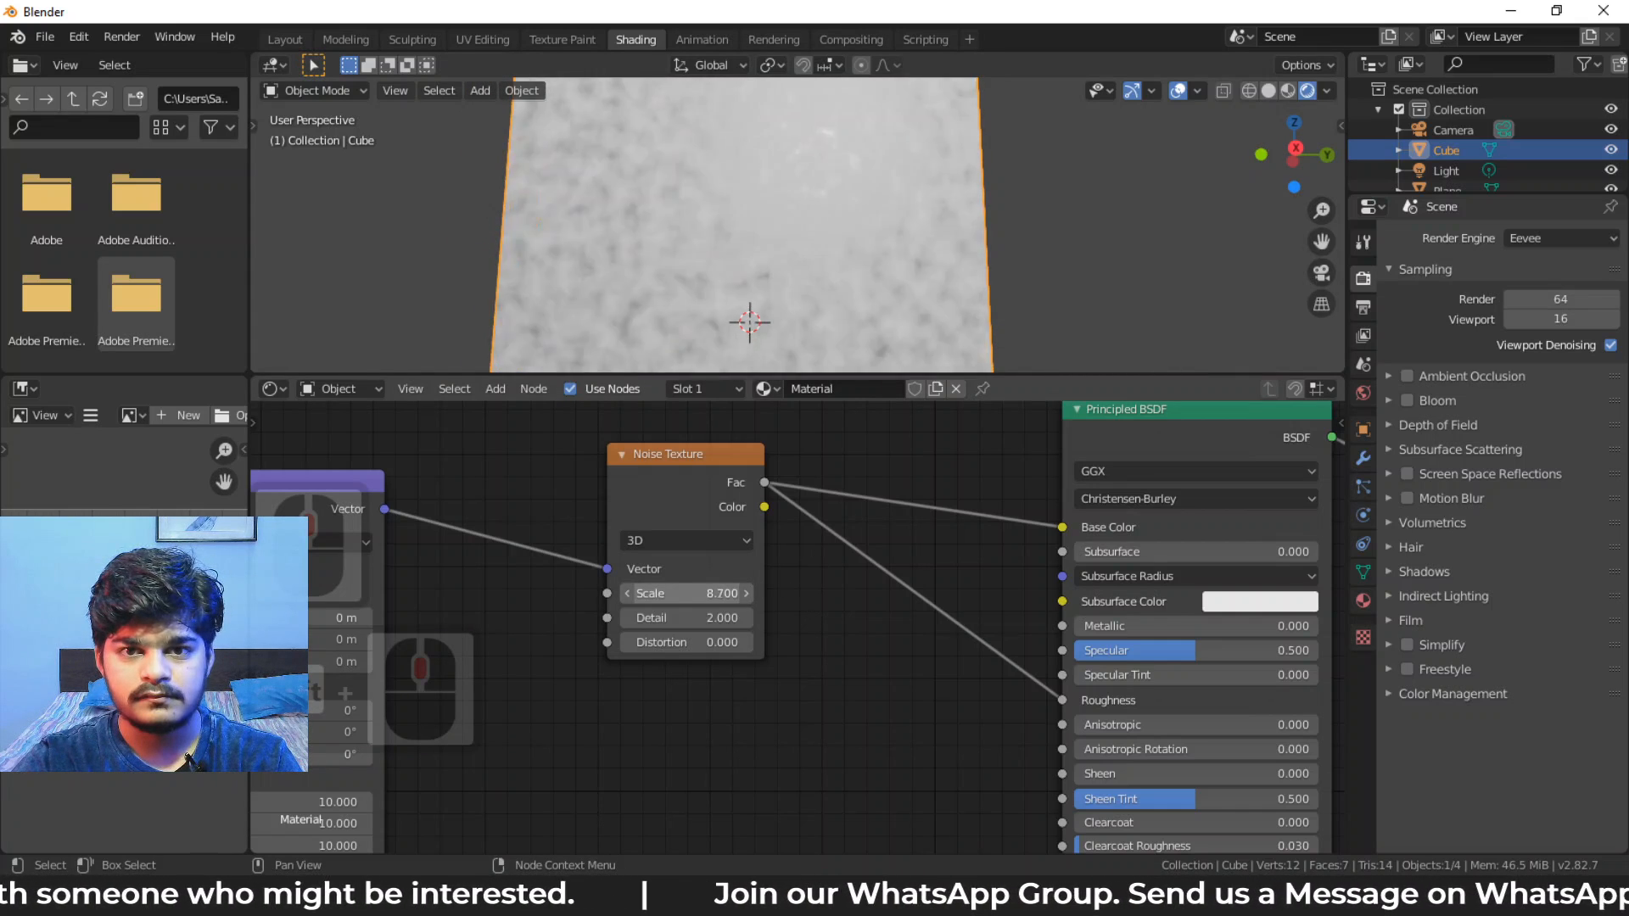
pyautogui.keyDown('ctrl'); pyautogui.scroll(20, 683, 593); pyautogui.keyUp('ctrl')
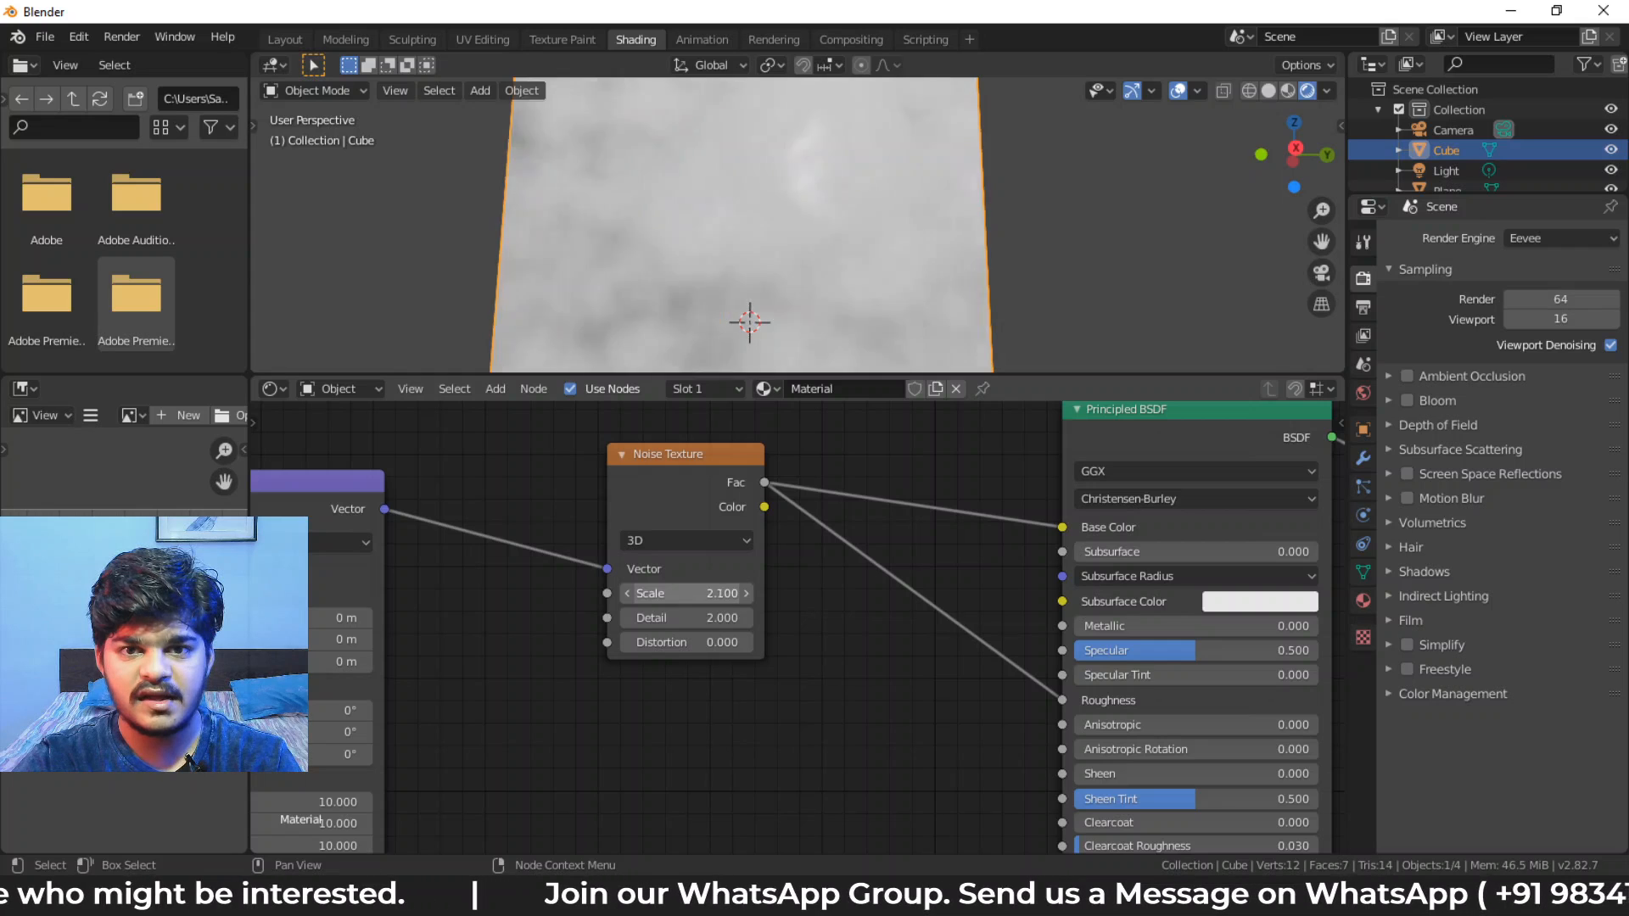
pyautogui.keyDown('ctrl'); pyautogui.scroll(20, 683, 593); pyautogui.keyUp('ctrl')
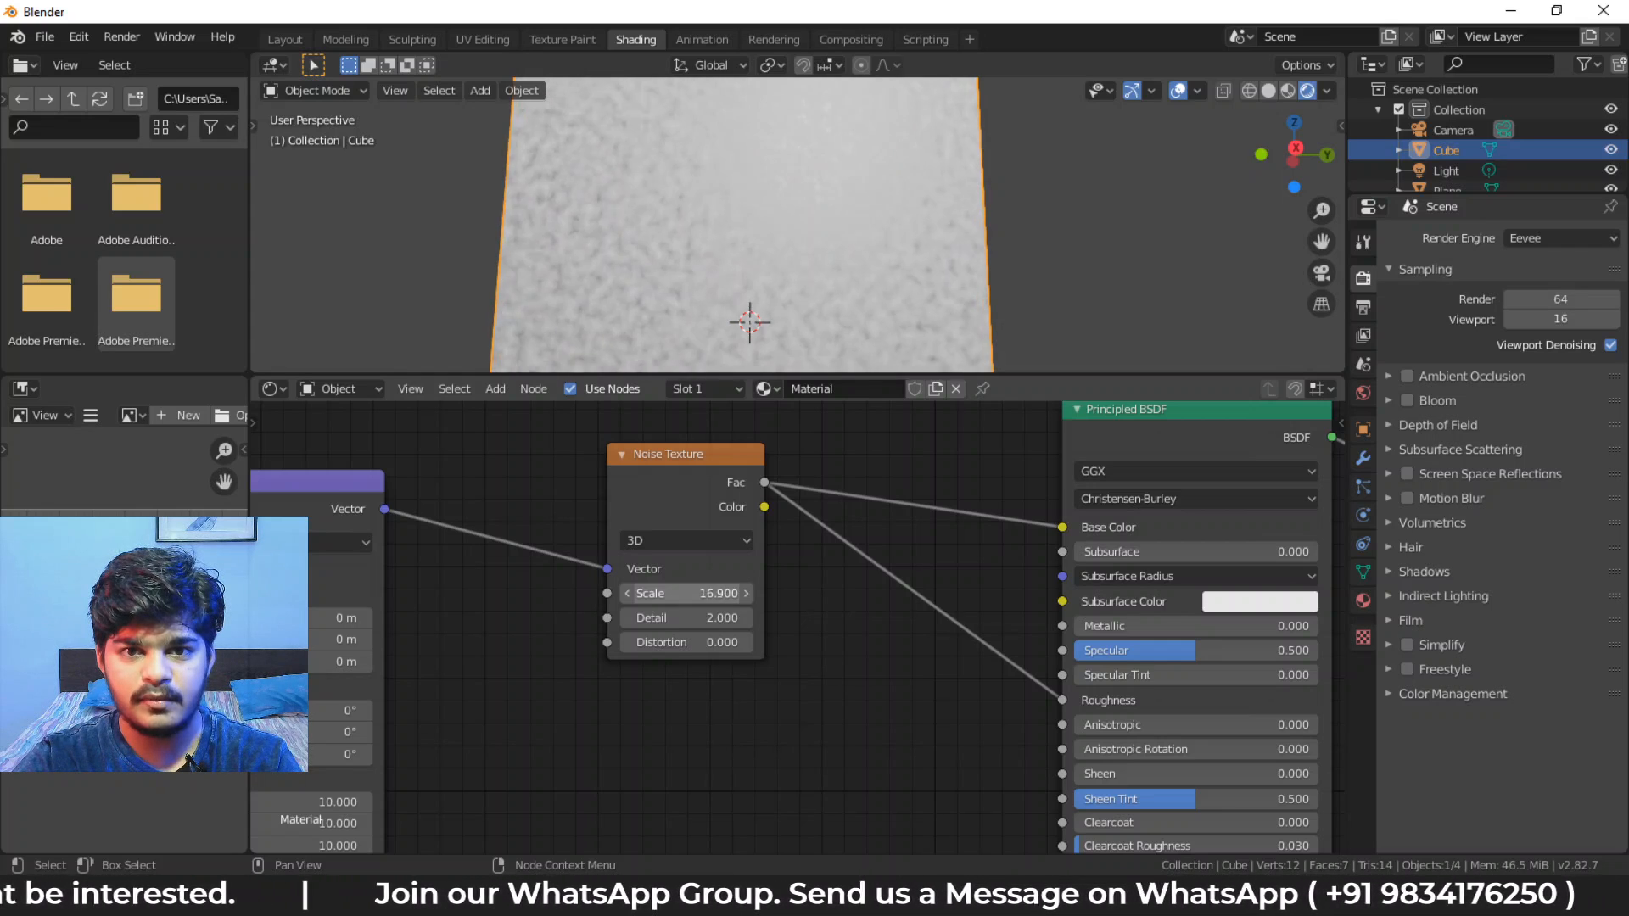
pyautogui.moveTo(798, 300); pyautogui.dragTo(827, 219, button='middle')
pyautogui.moveTo(654, 625); pyautogui.dragTo(551, 625)
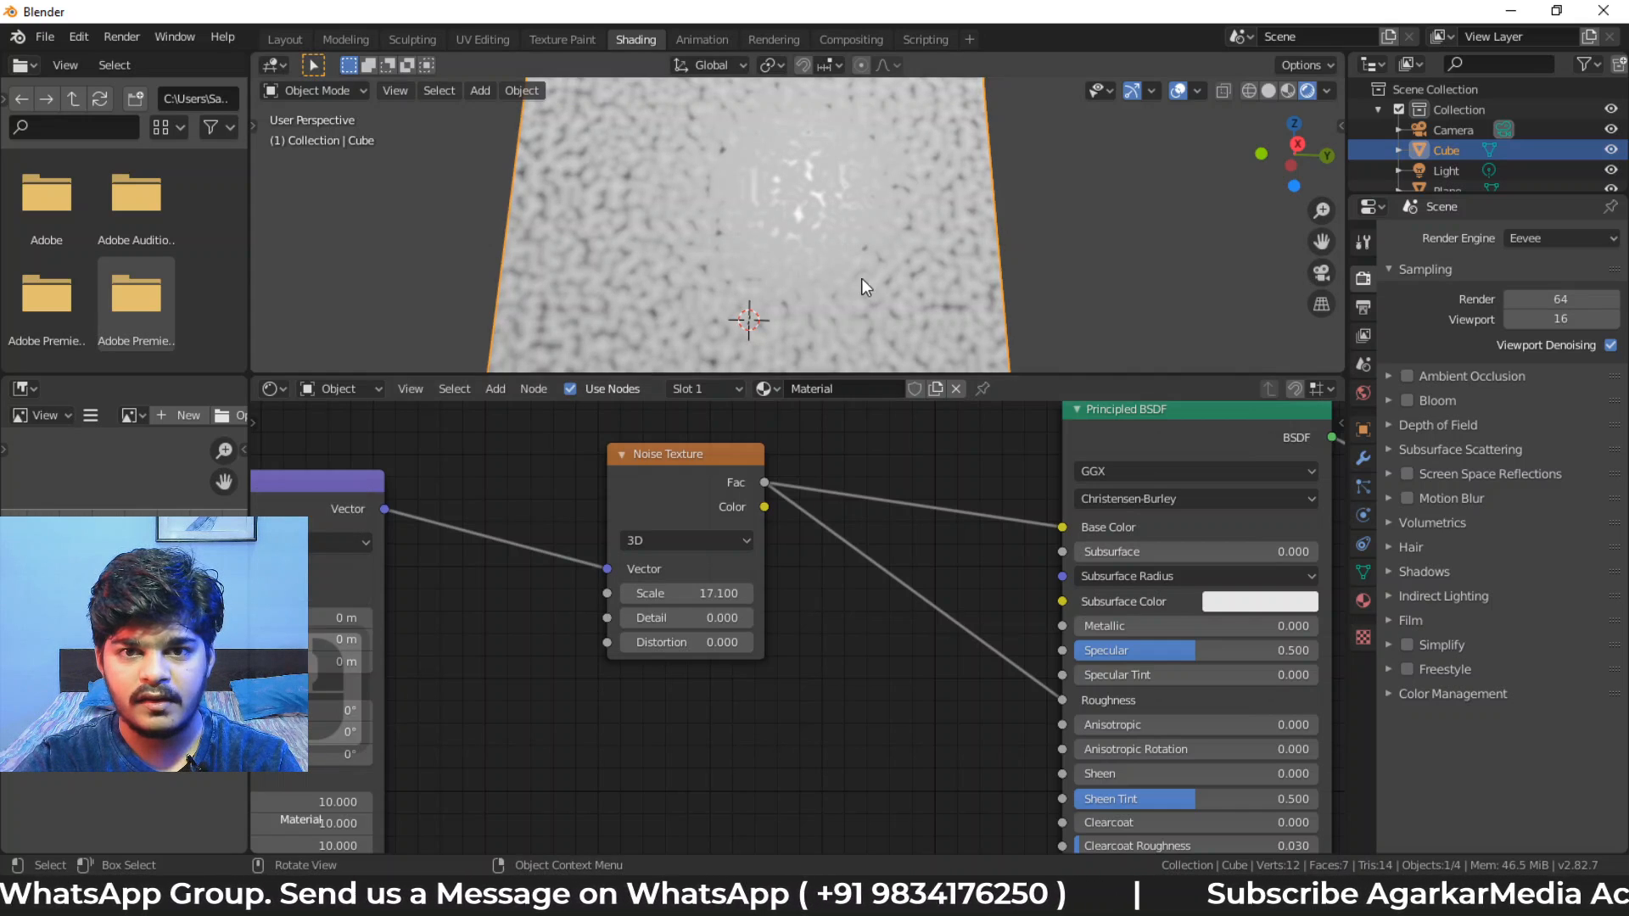
# Inspect the reflections on the noisy cube face up close, and set the Noise Texture's Scale to 7.3
pyautogui.scroll(4, 862, 278)
pyautogui.scroll(-3, 798, 189)
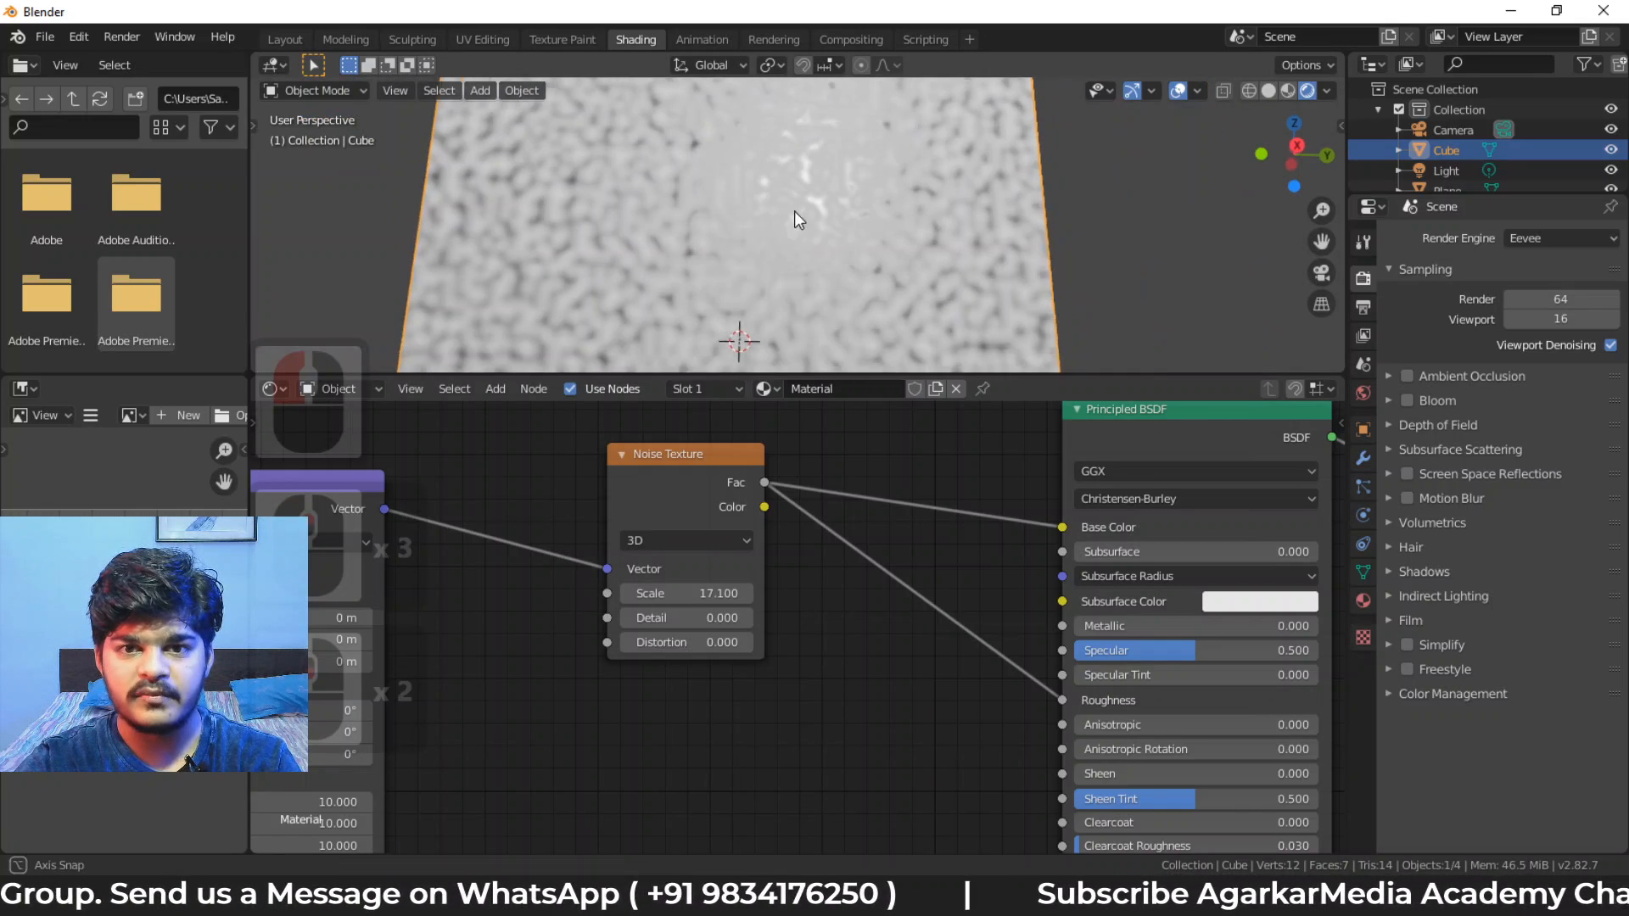
pyautogui.moveTo(794, 210); pyautogui.dragTo(808, 176, button='middle')
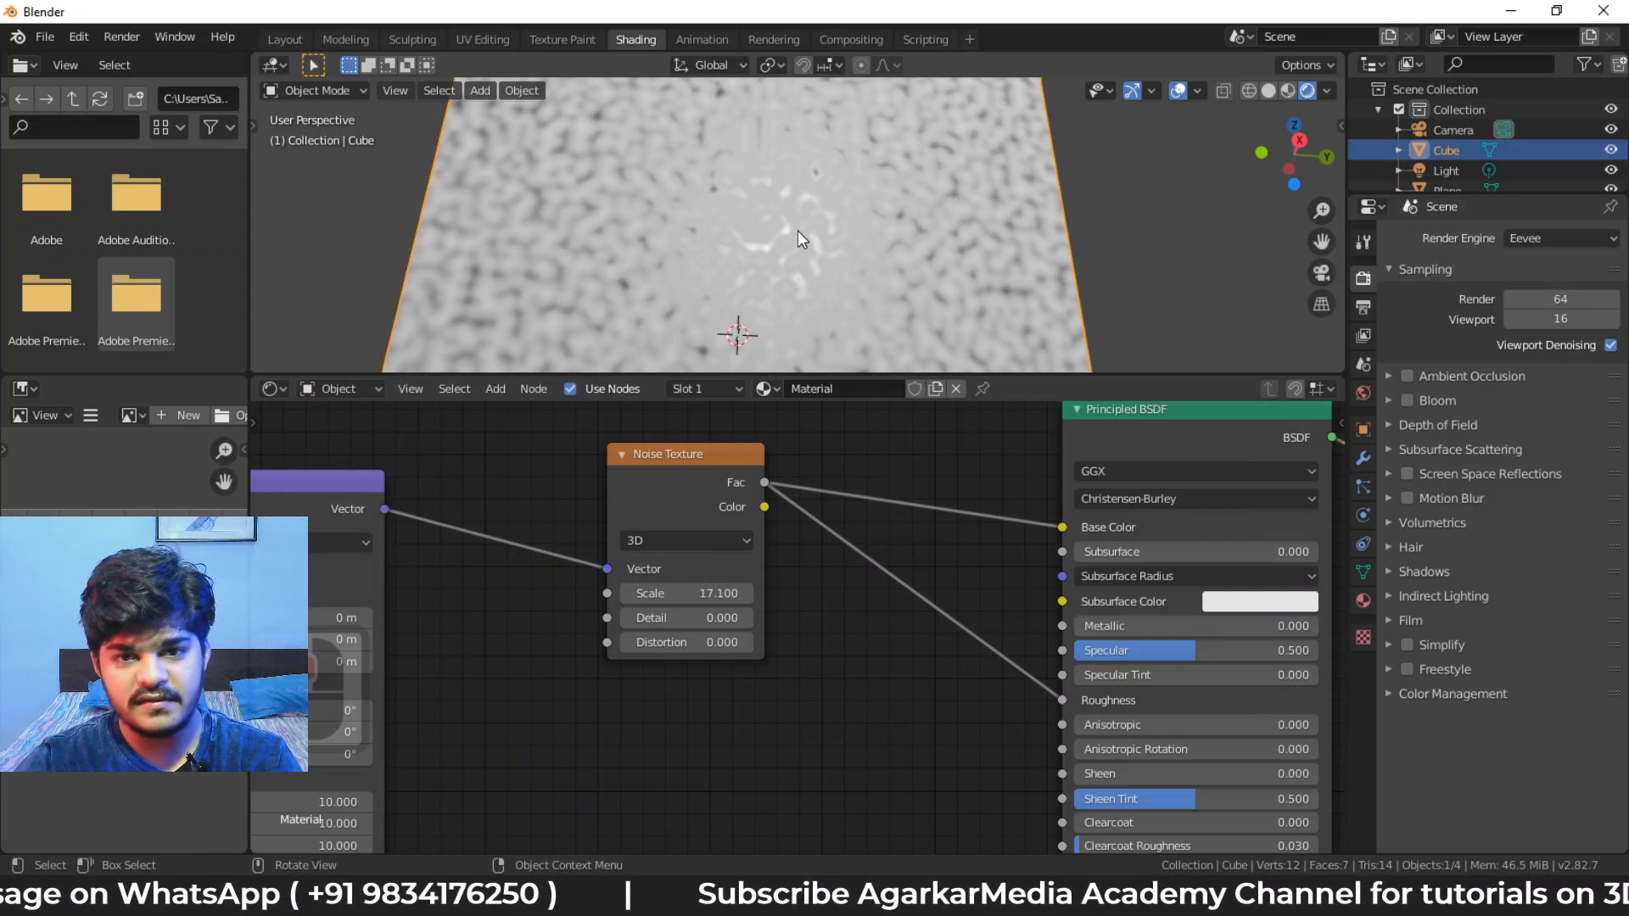
pyautogui.moveTo(776, 249); pyautogui.dragTo(815, 288, button='middle')
pyautogui.scroll(-6, 827, 232)
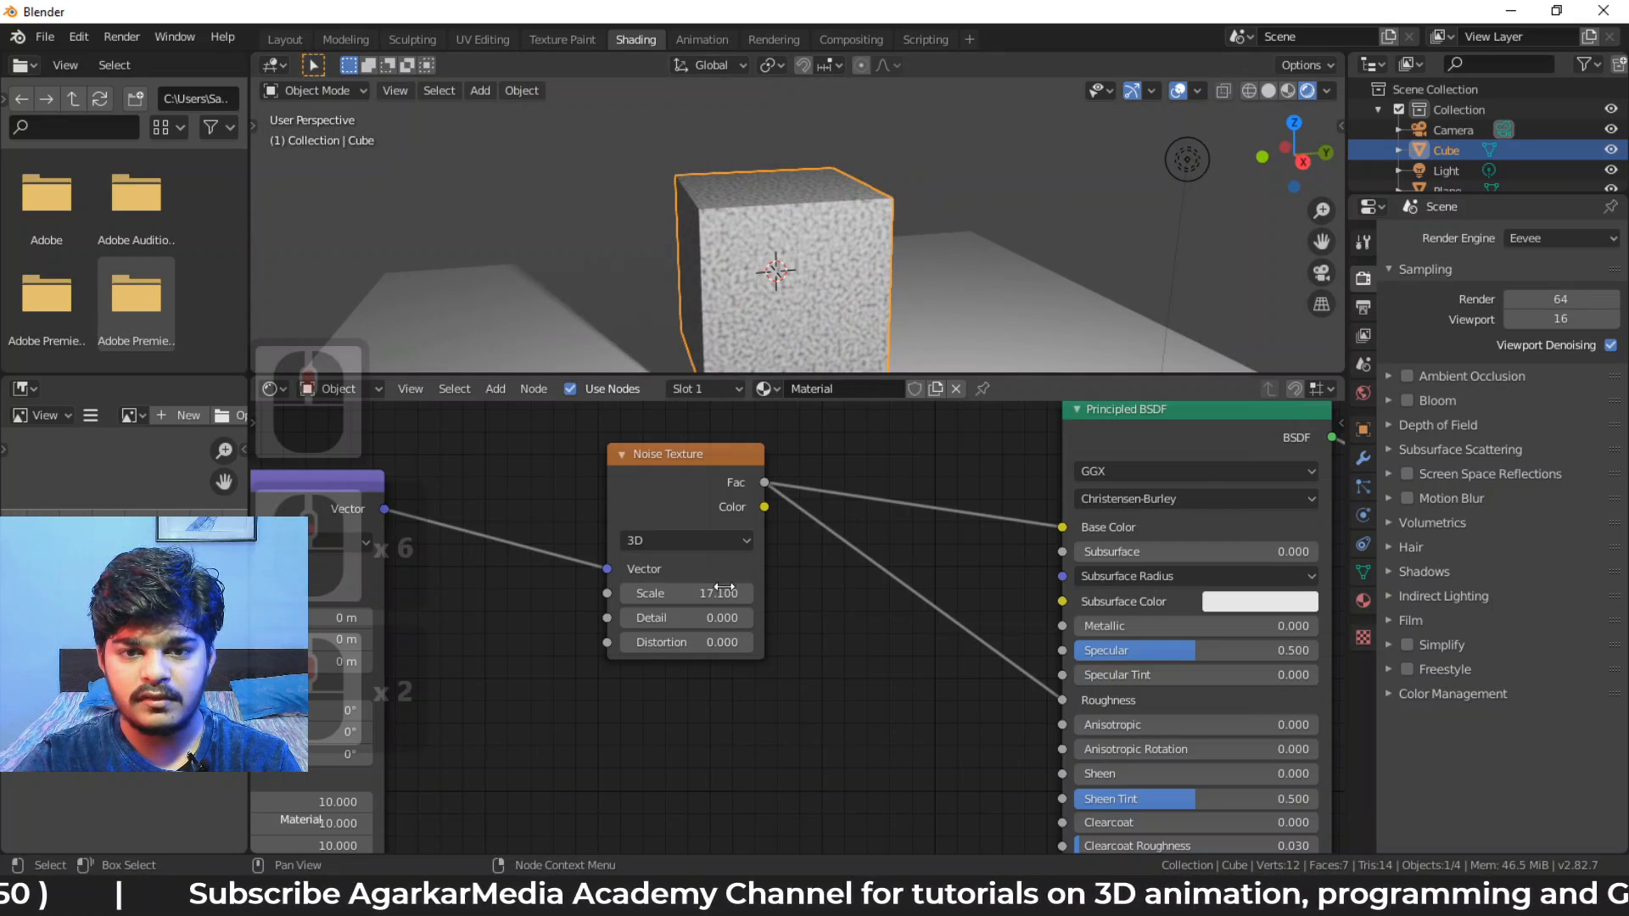
pyautogui.moveTo(685, 594); pyautogui.dragTo(601, 594)
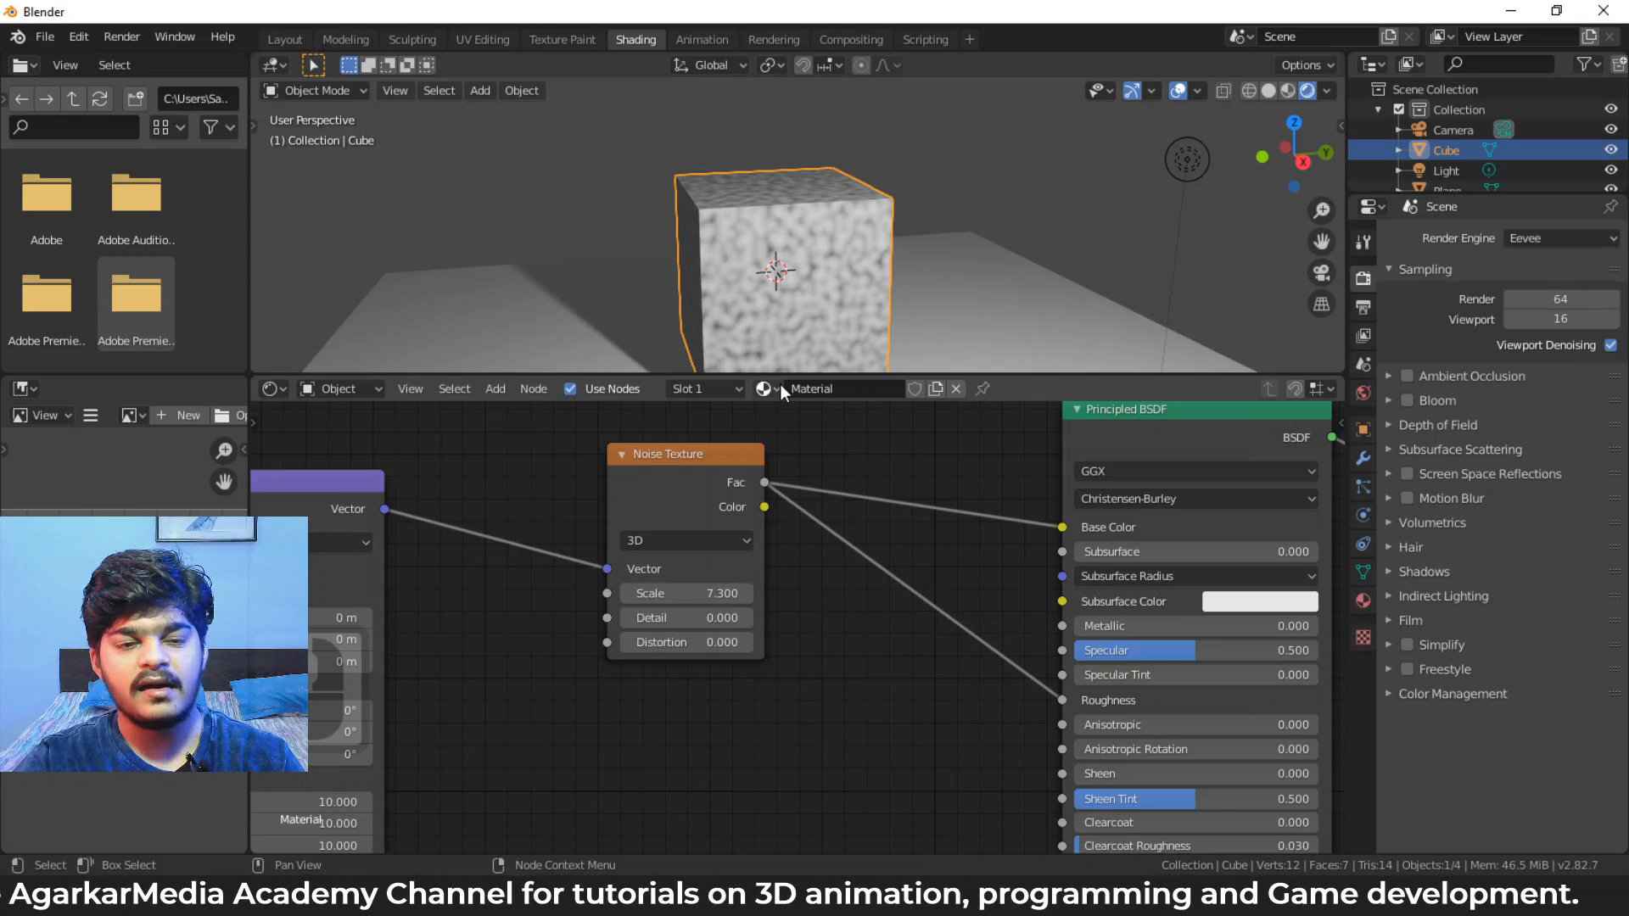